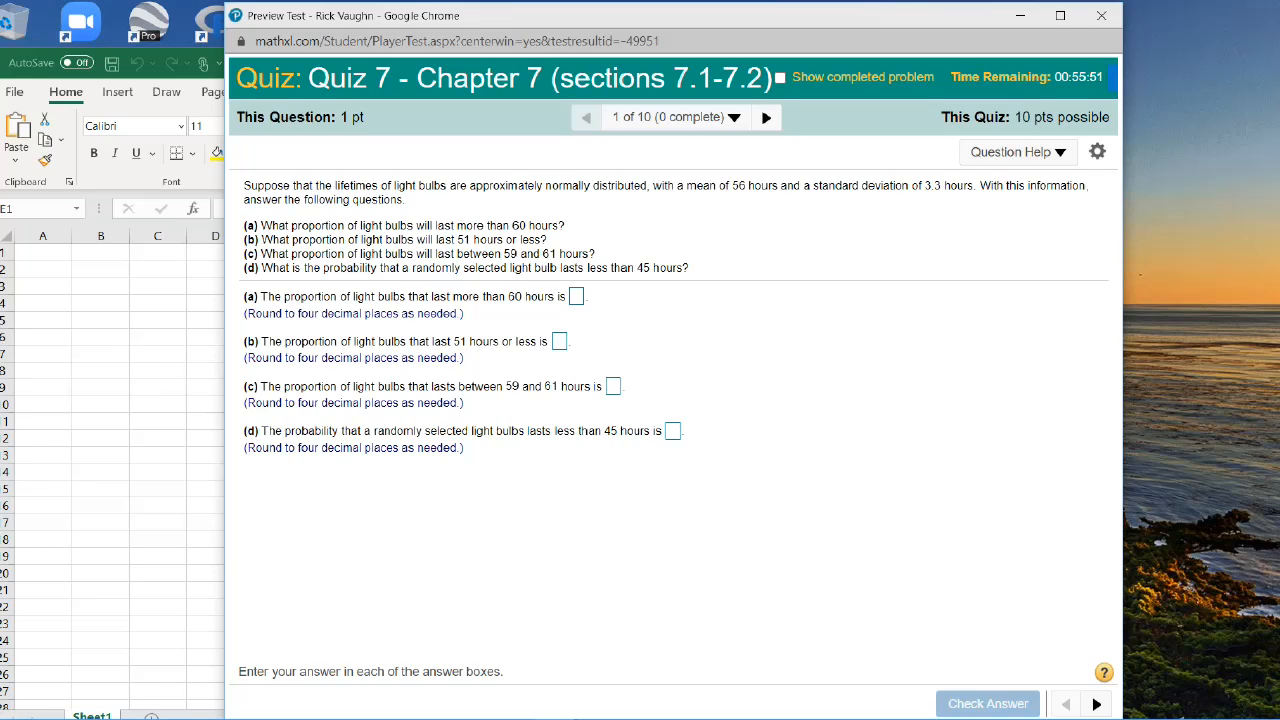
Step: Switch to the blank Excel workbook, bring its first column fully into view, and label cell A1 "Mean" and A2 "st dev"
mouse_move(830, 16)
left_mouse_down()
mouse_move(903, 17)
mouse_move(836, 15)
left_mouse_up()
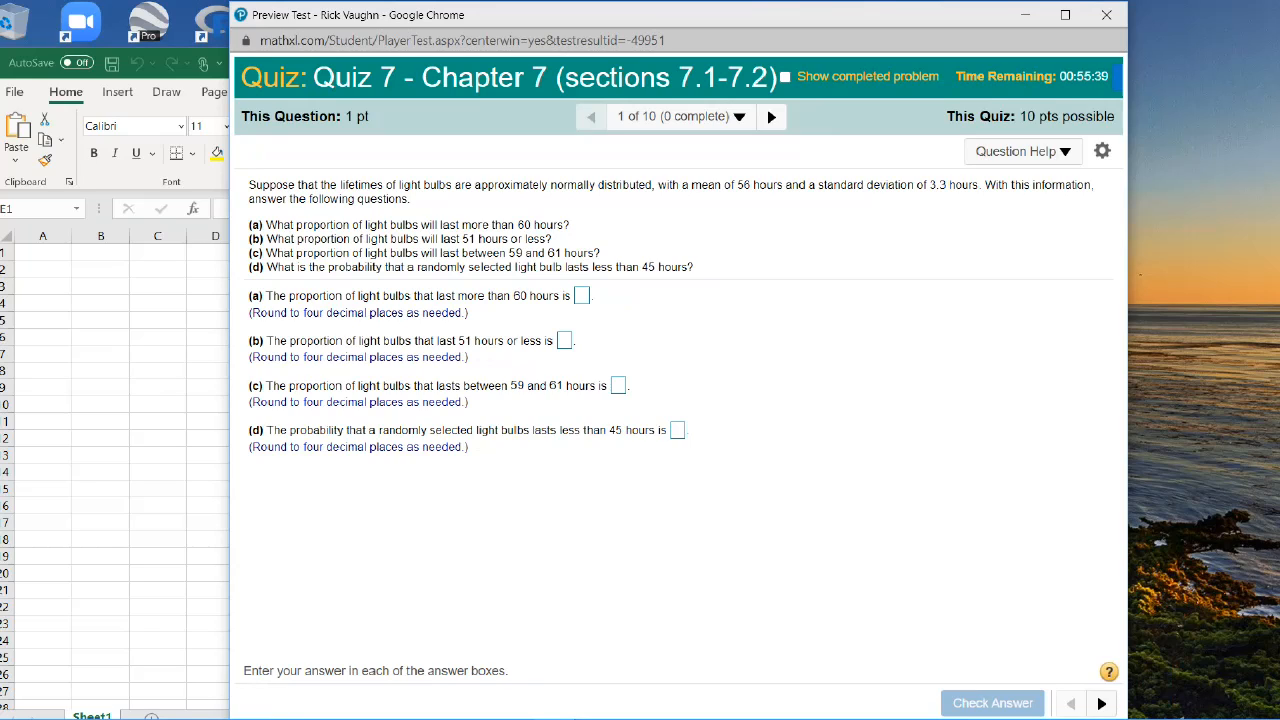
key("alt+Tab")
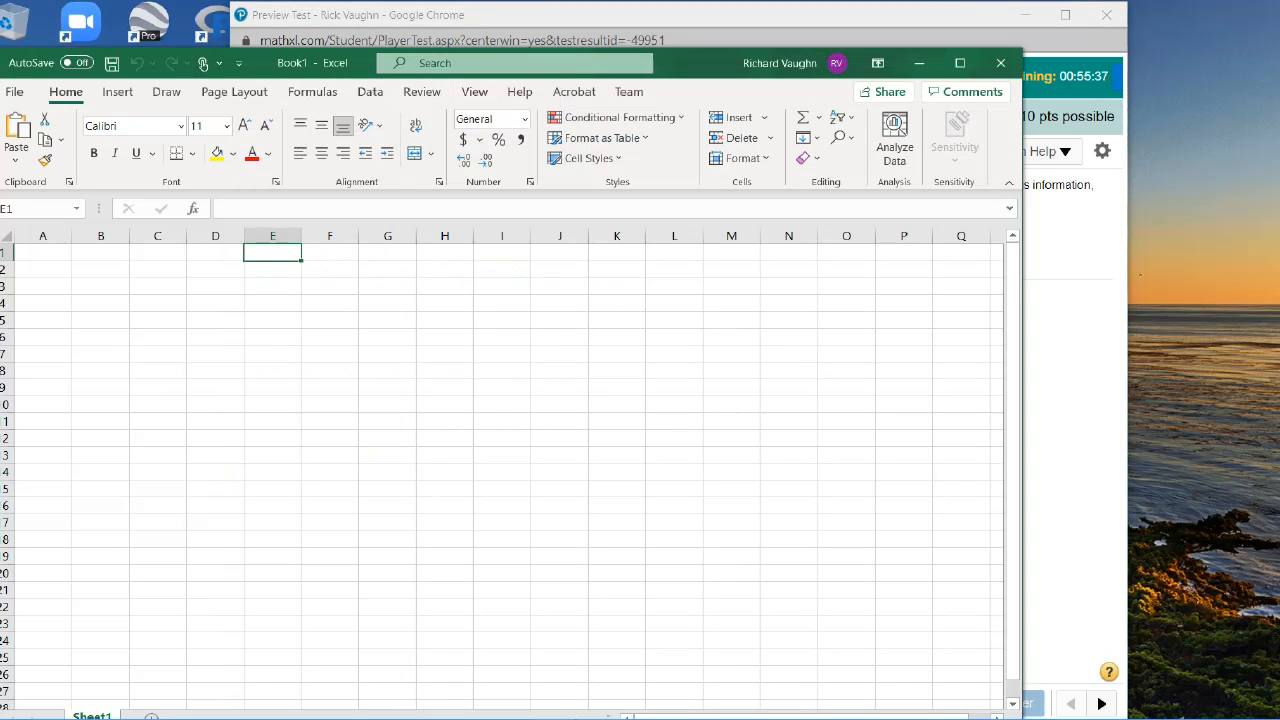
mouse_move(700, 64)
left_mouse_down()
mouse_move(707, 52)
mouse_move(676, 51)
mouse_move(710, 59)
left_mouse_up()
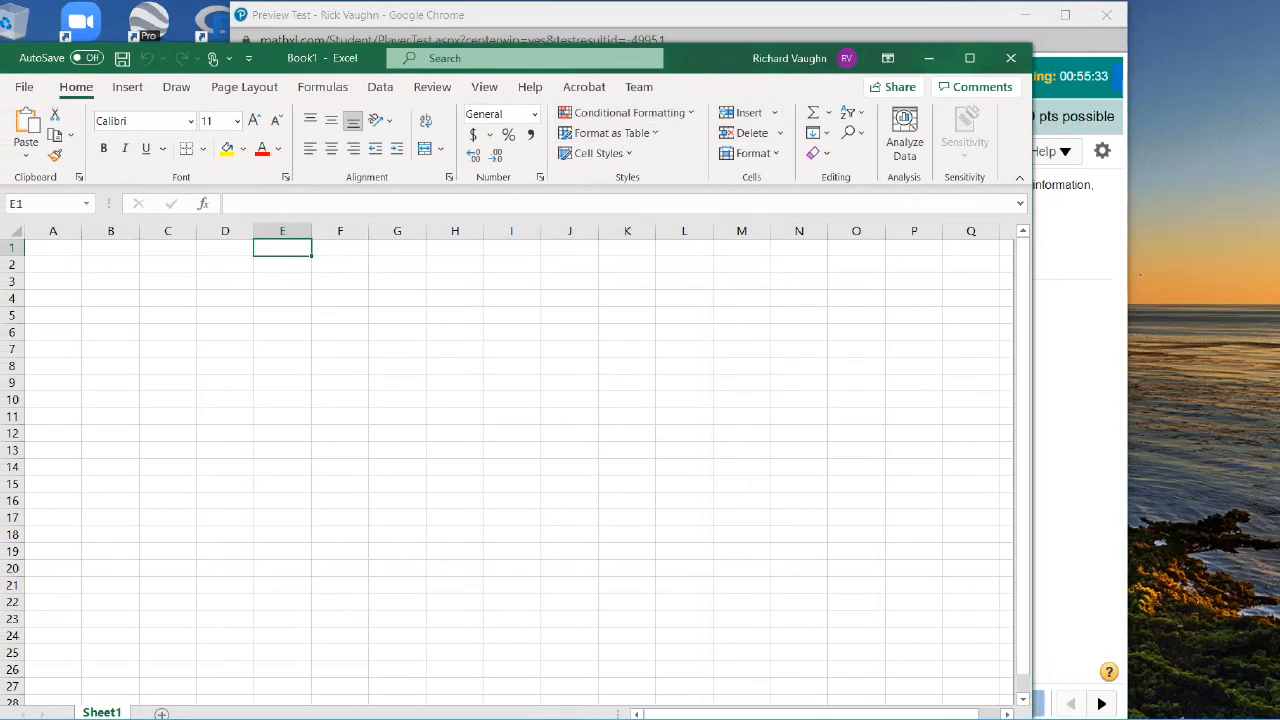
left_click(53, 248)
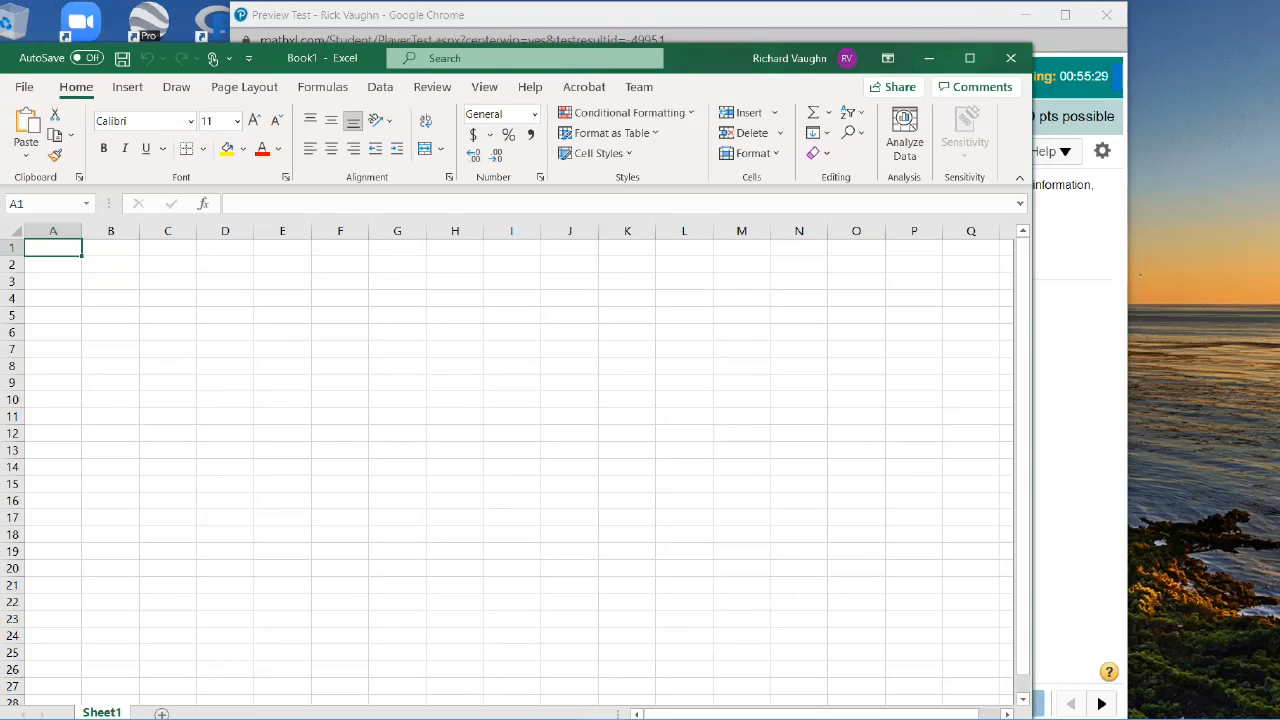
type("Mean")
key("Return")
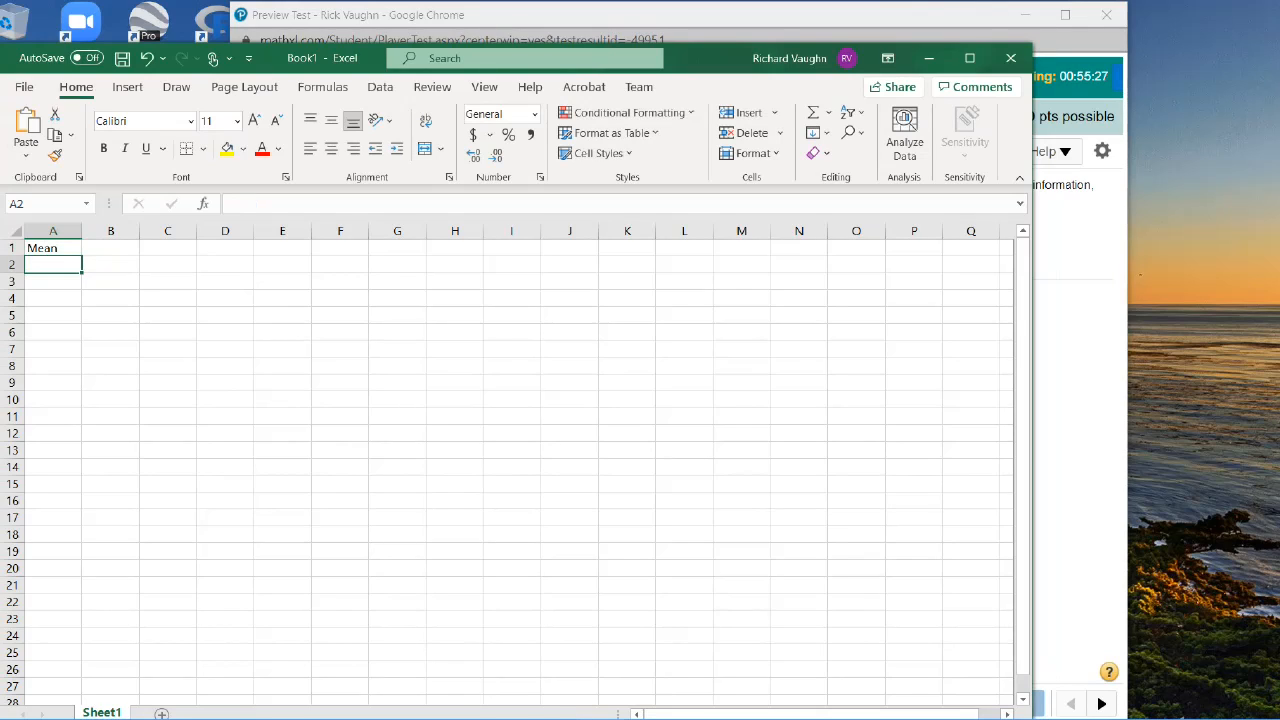
type("st dev")
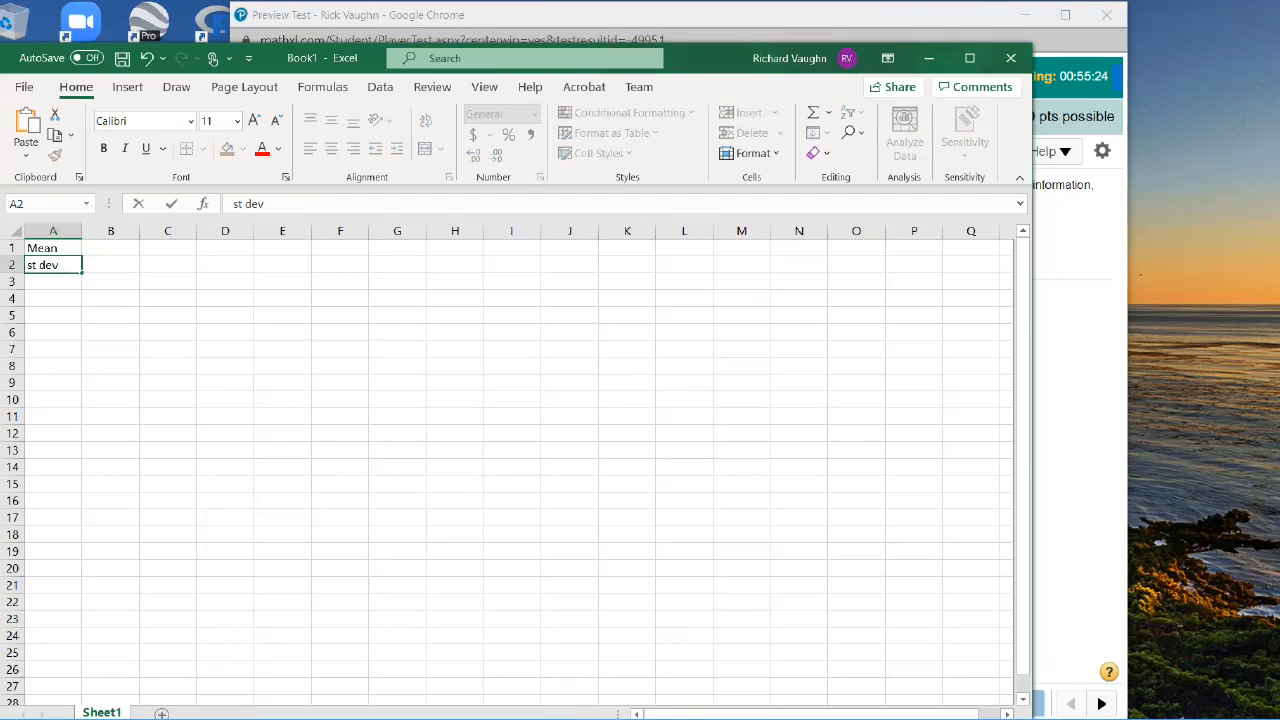
key("Return")
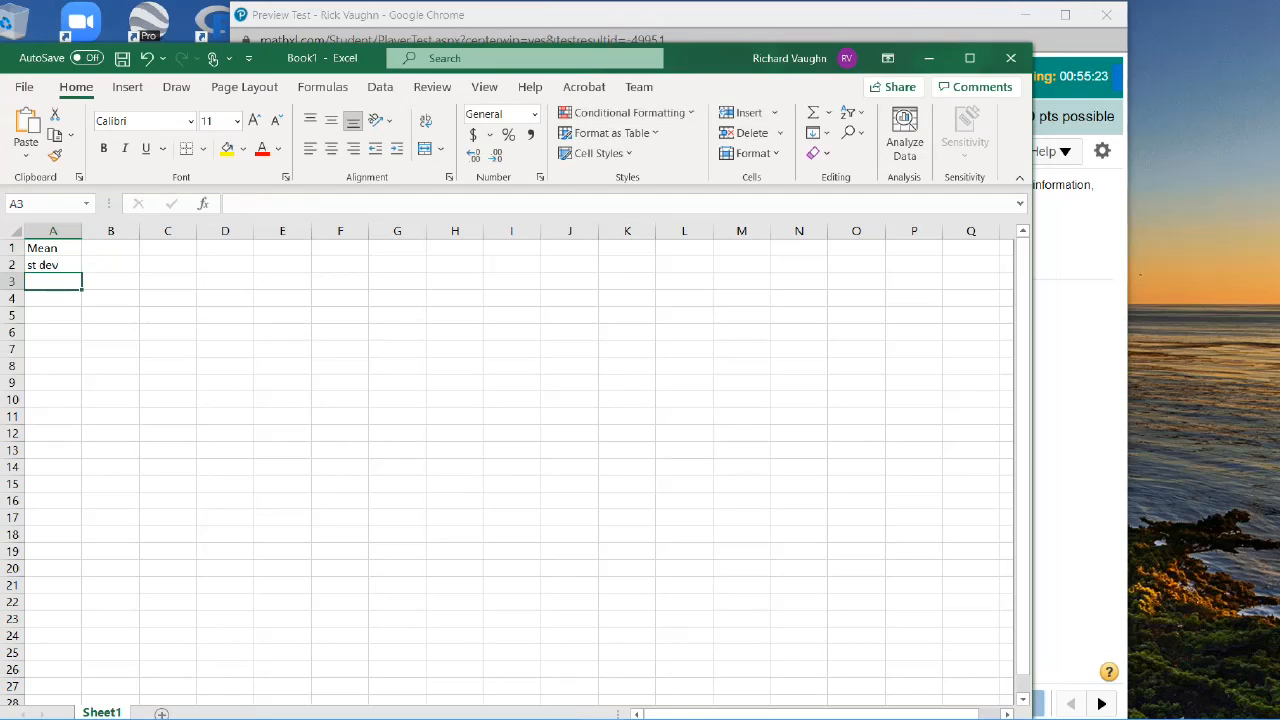
Step: Enter the quiz question's mean of 56 in B1 and its standard deviation of 3.3 in B2
left_click(110, 248)
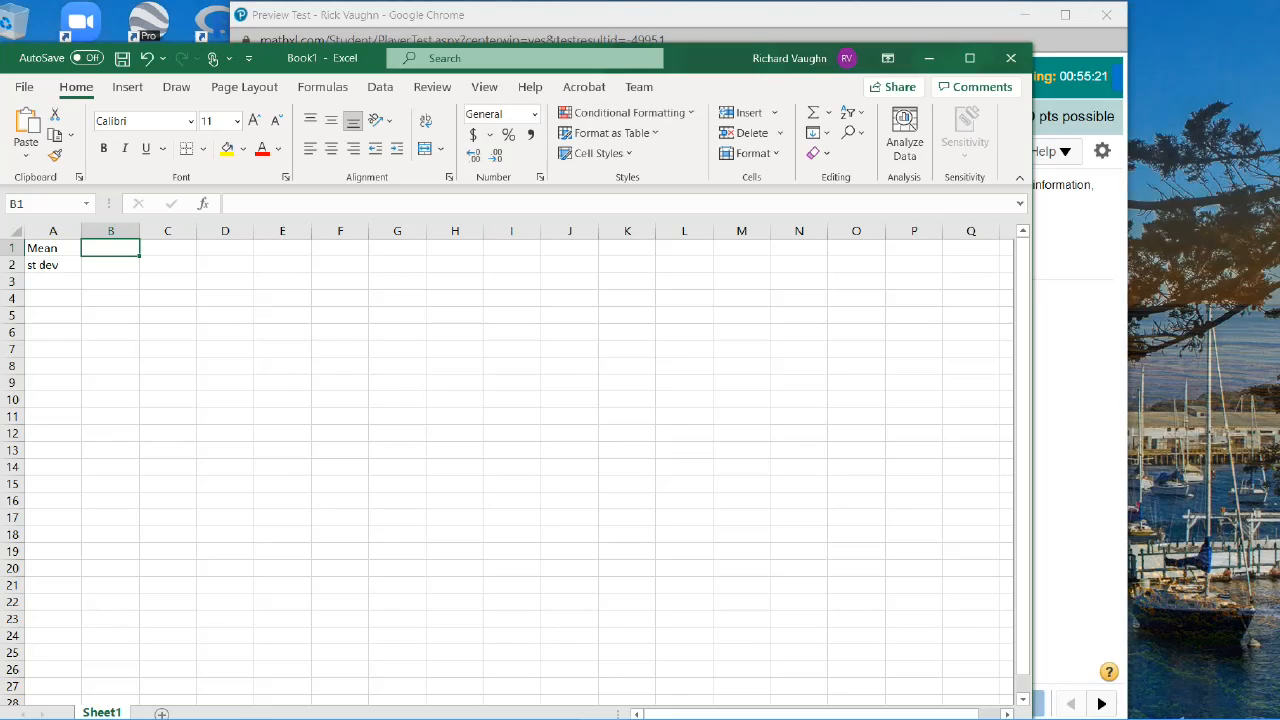
key("alt+Tab")
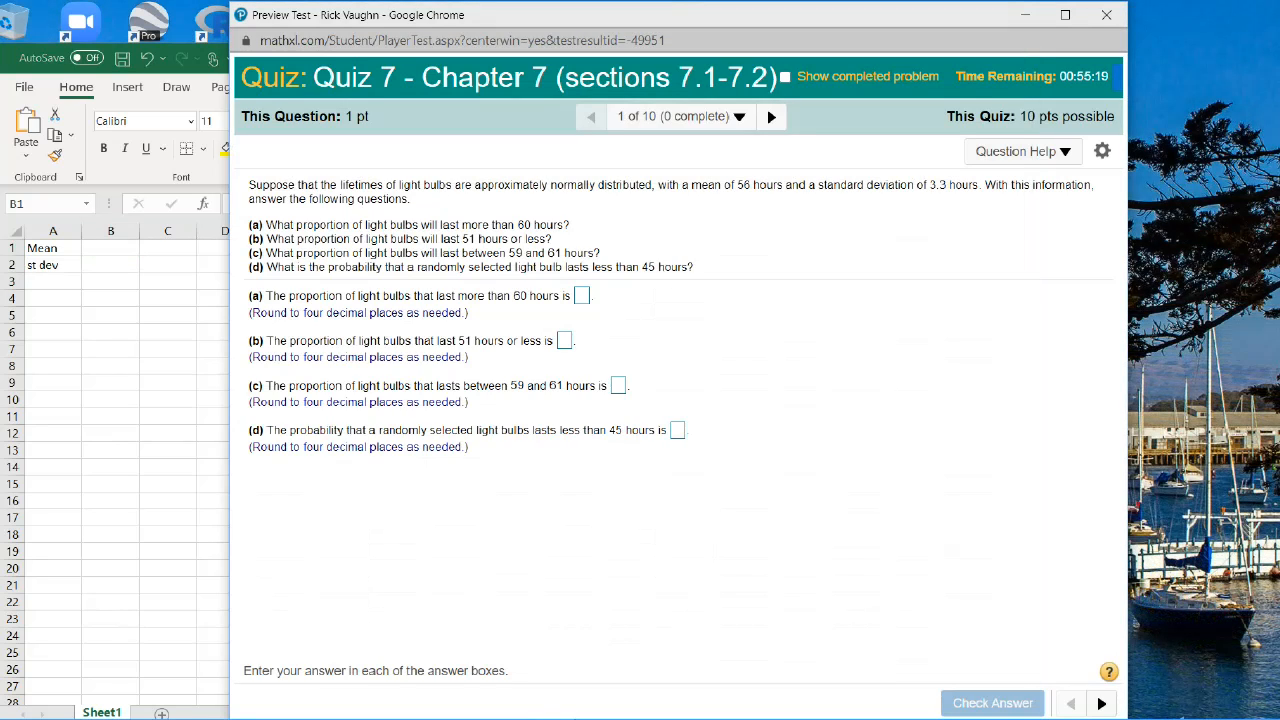
key("alt+Tab")
type("56")
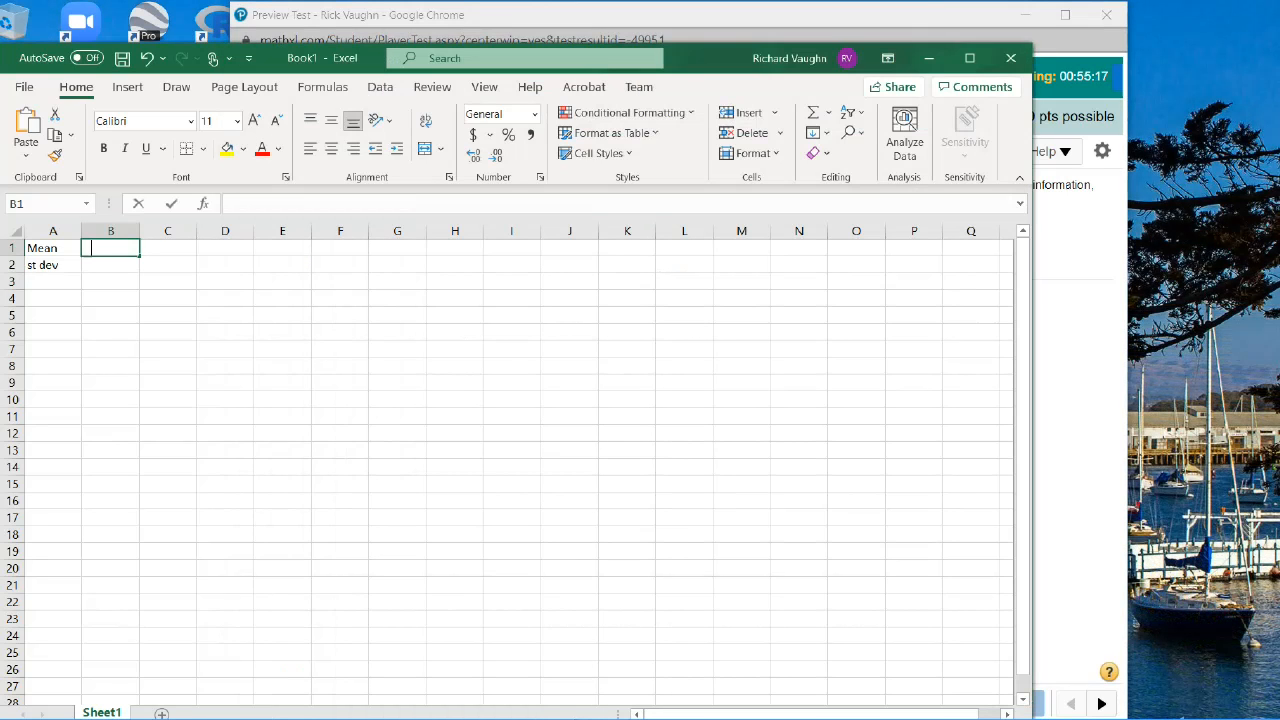
key("Return")
key("alt+Tab")
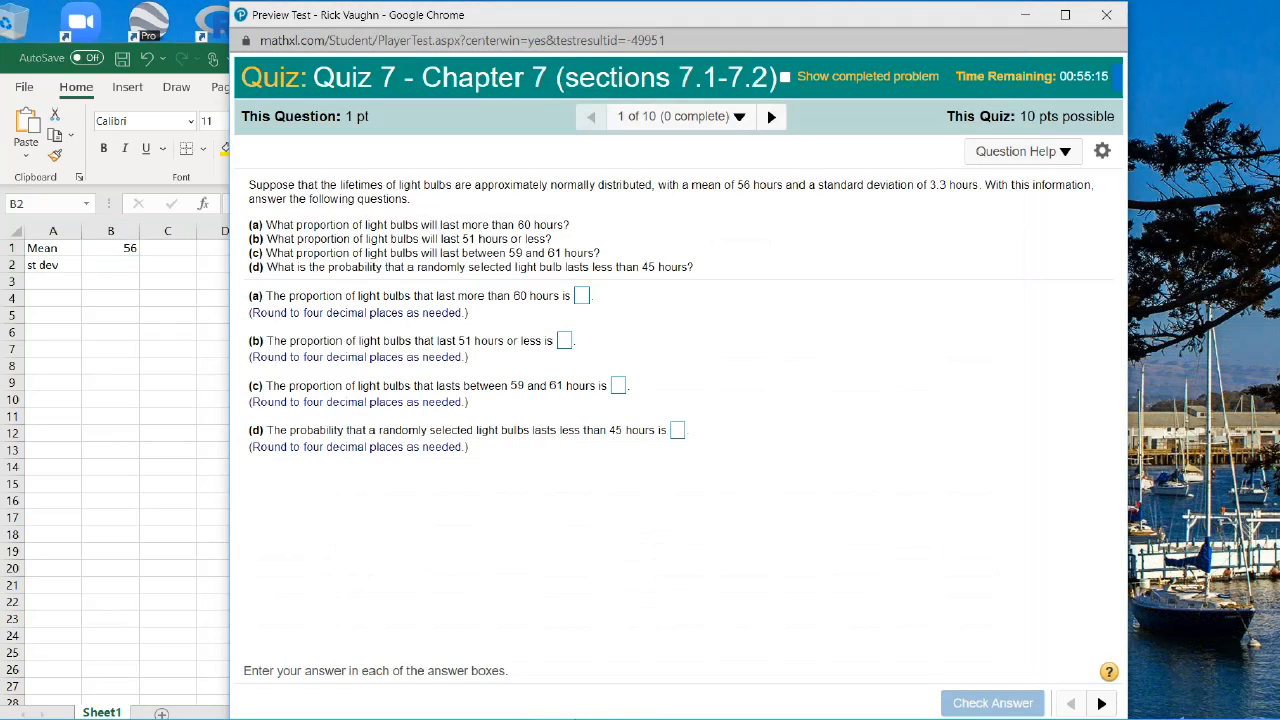
key("alt+Tab")
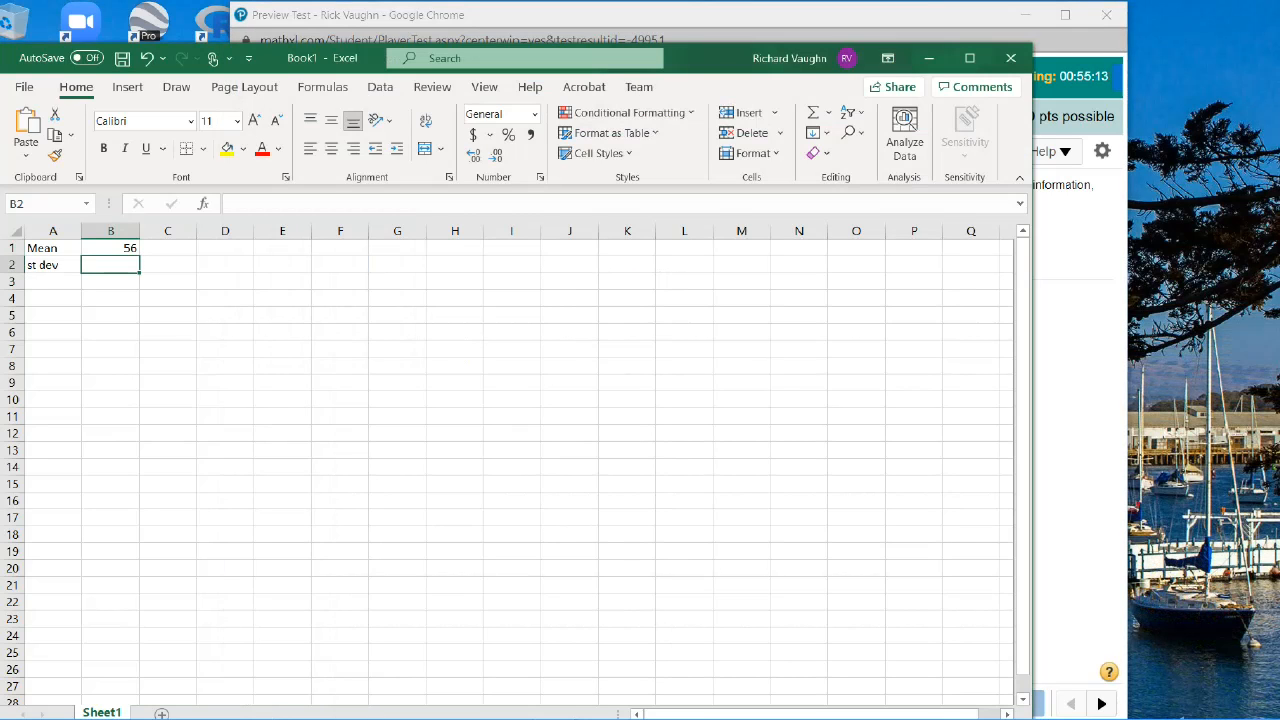
type("3.3")
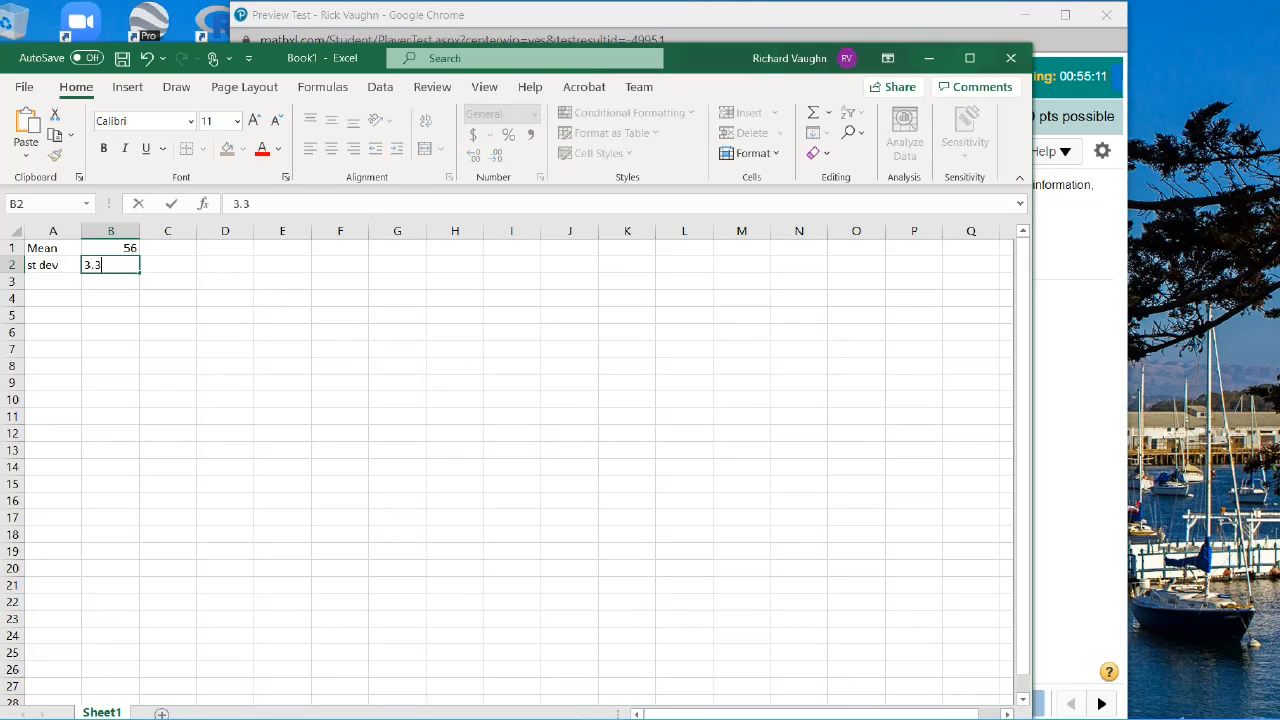
Step: Label cells A4 to A7 "More than", "Less than", "between lower" and "between high", and widen column A to fit them
left_click(53, 298)
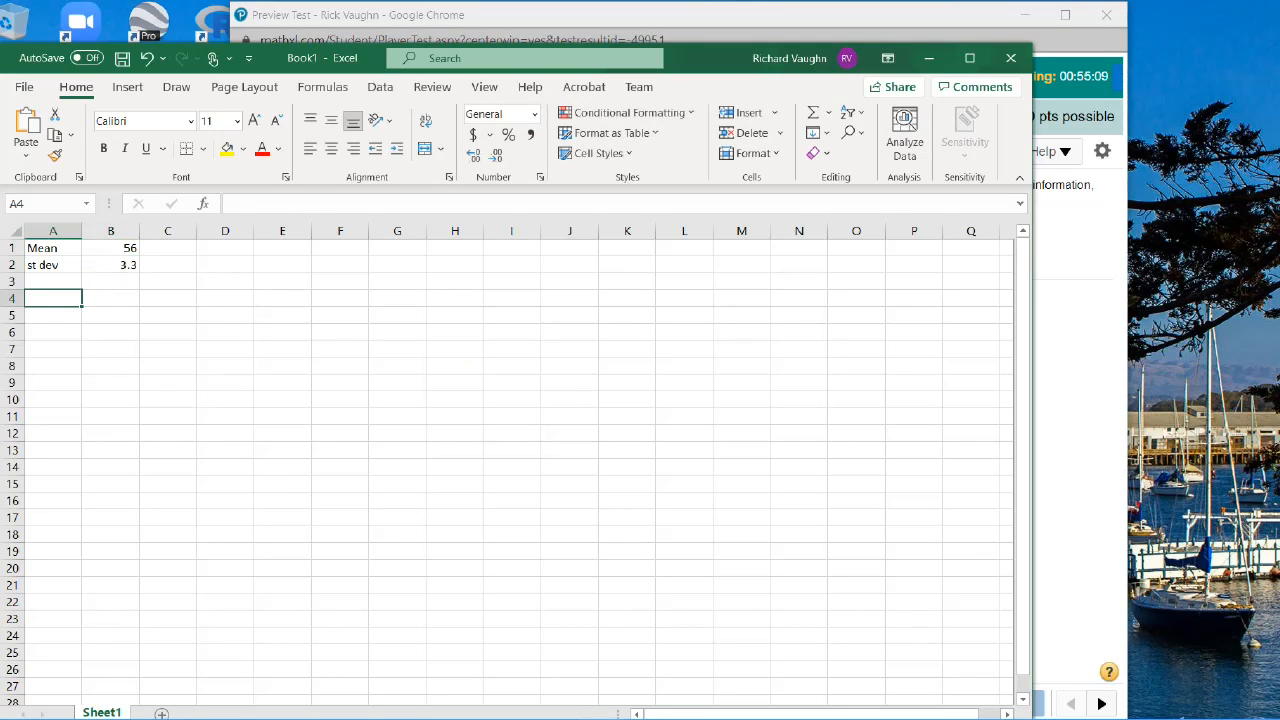
key("alt+Tab")
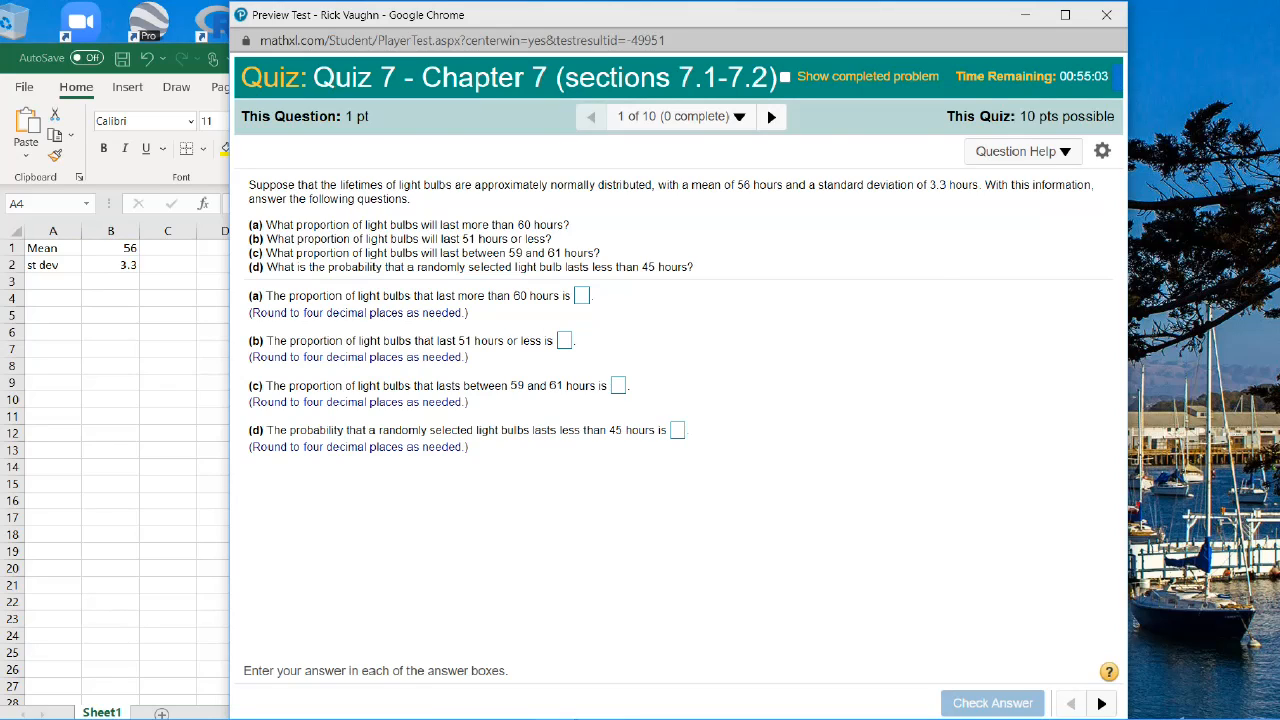
key("alt+Tab")
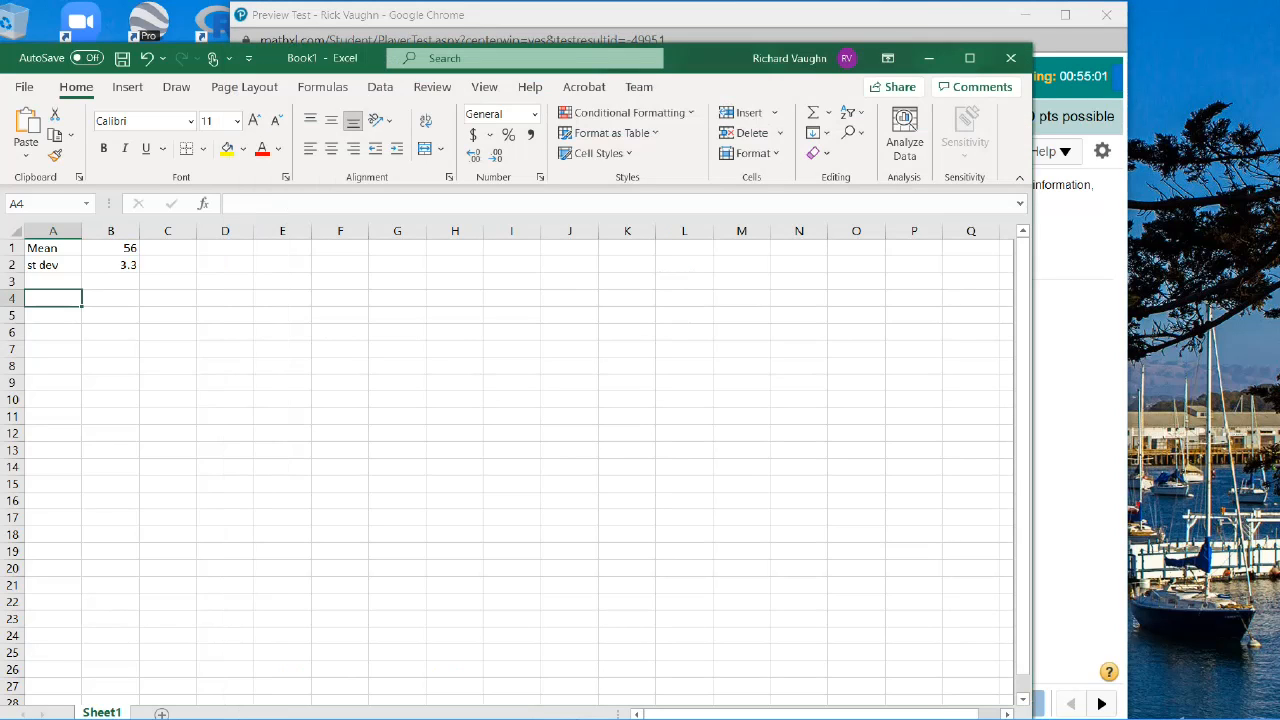
type("More than")
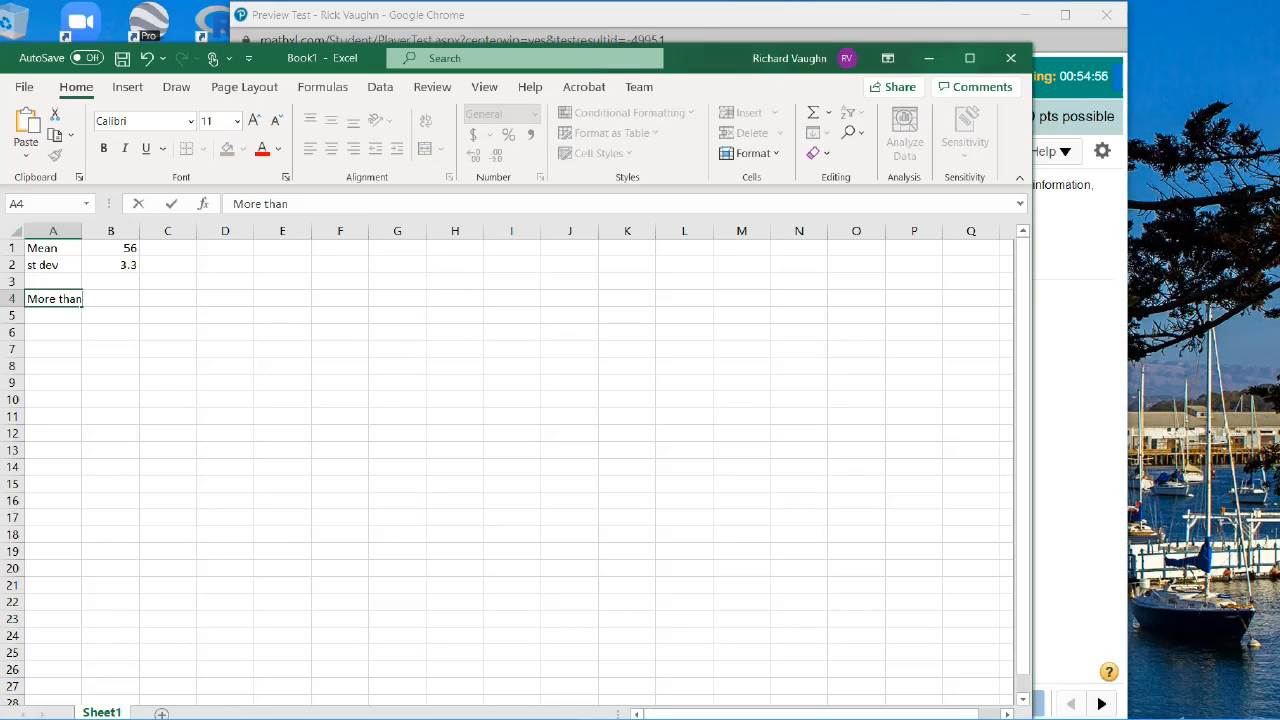
key("Return")
type("Less than")
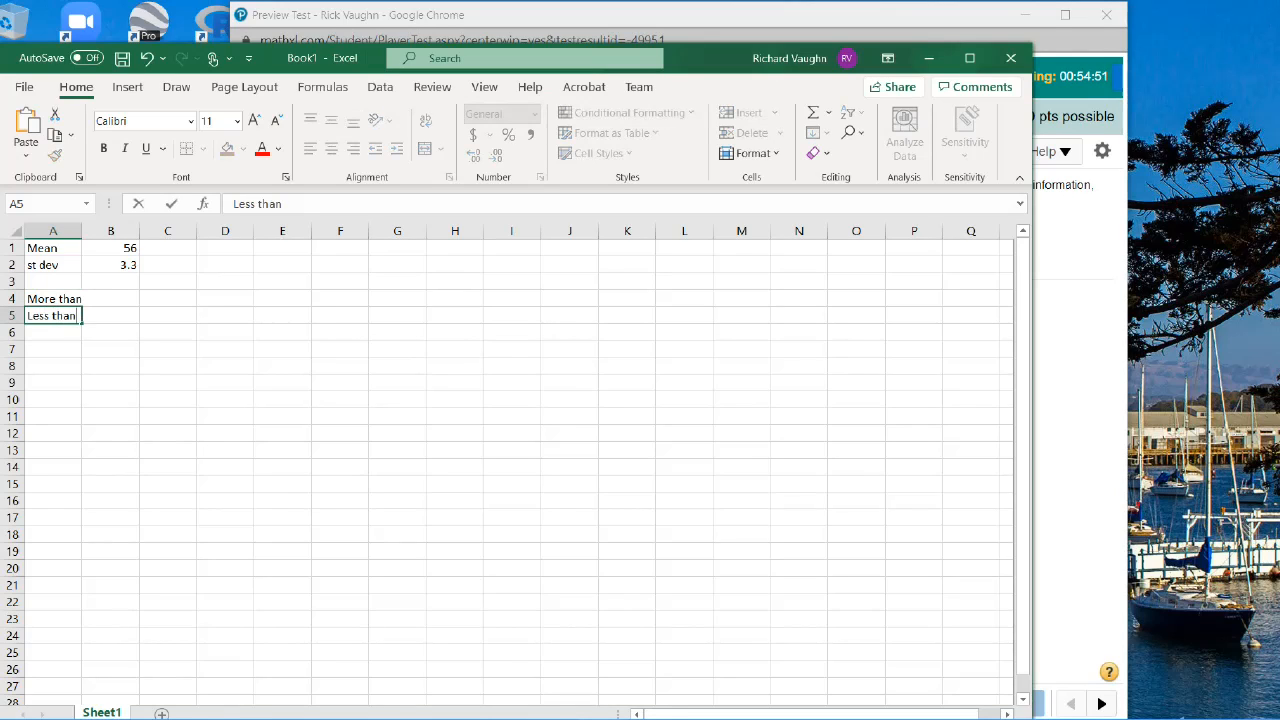
key("Return")
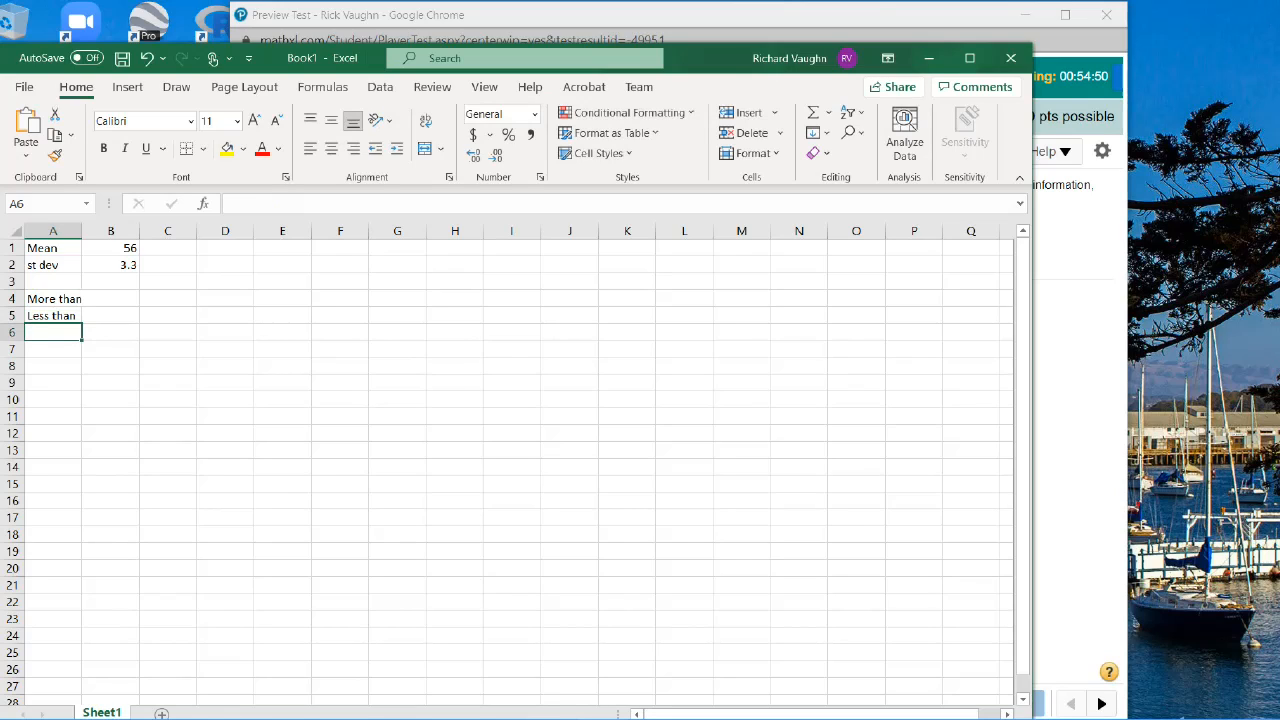
type("between")
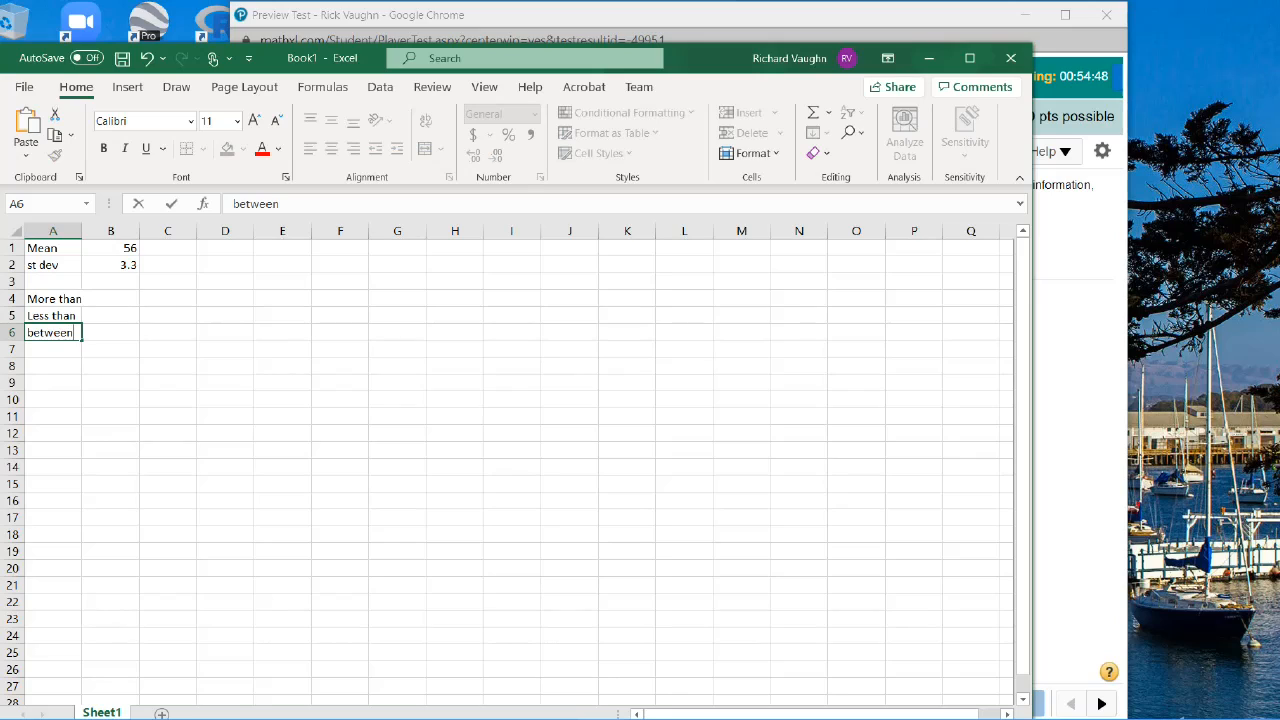
type(" lower")
key("Return")
type("between high")
key("Return")
left_click_drag(82, 231, 119, 231)
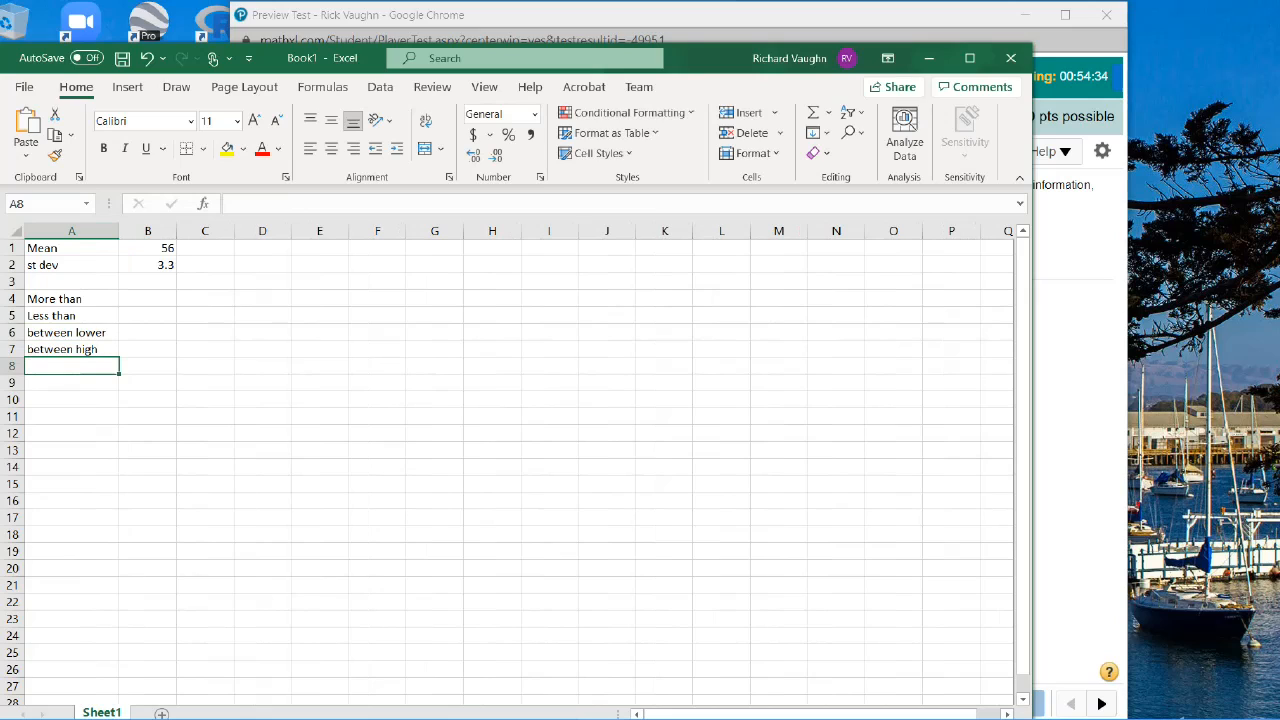
Step: Move the quiz window aside to expose more of the worksheet, and enter 60 in B4 as the "More than" value
left_click_drag(970, 15, 1132, 15)
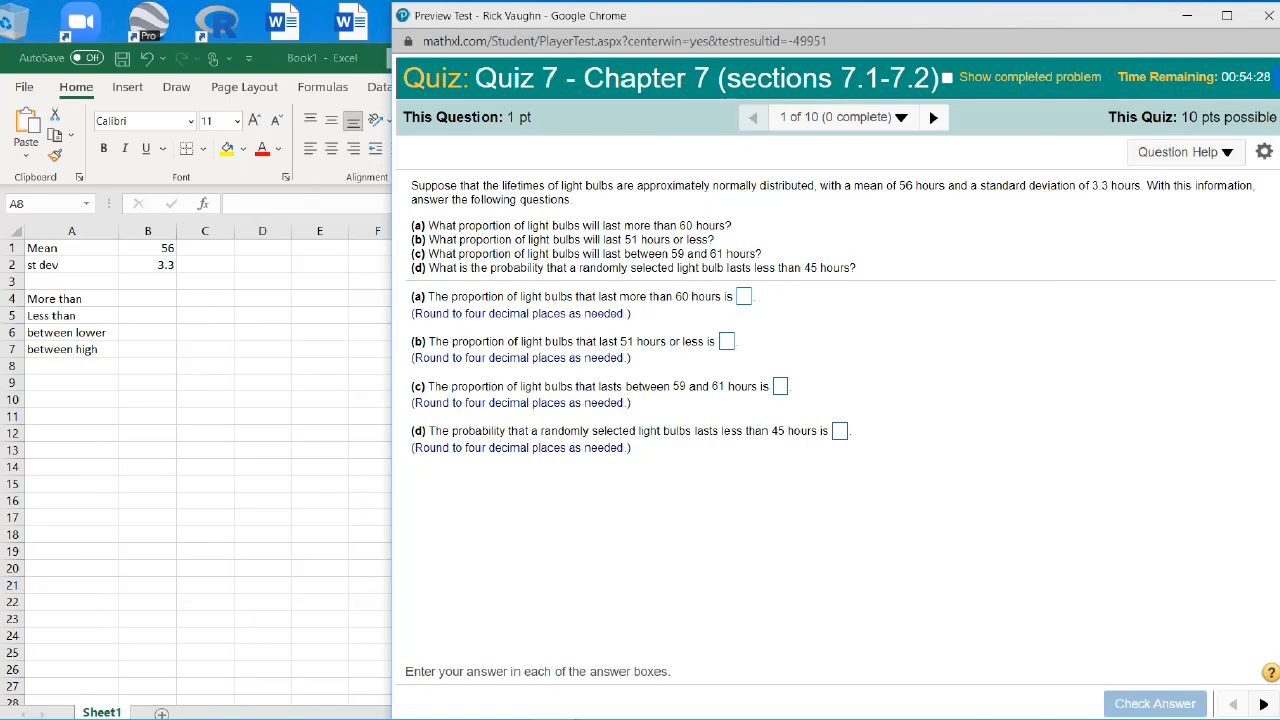
left_click(148, 299)
left_click(148, 299)
type("60")
key("Tab")
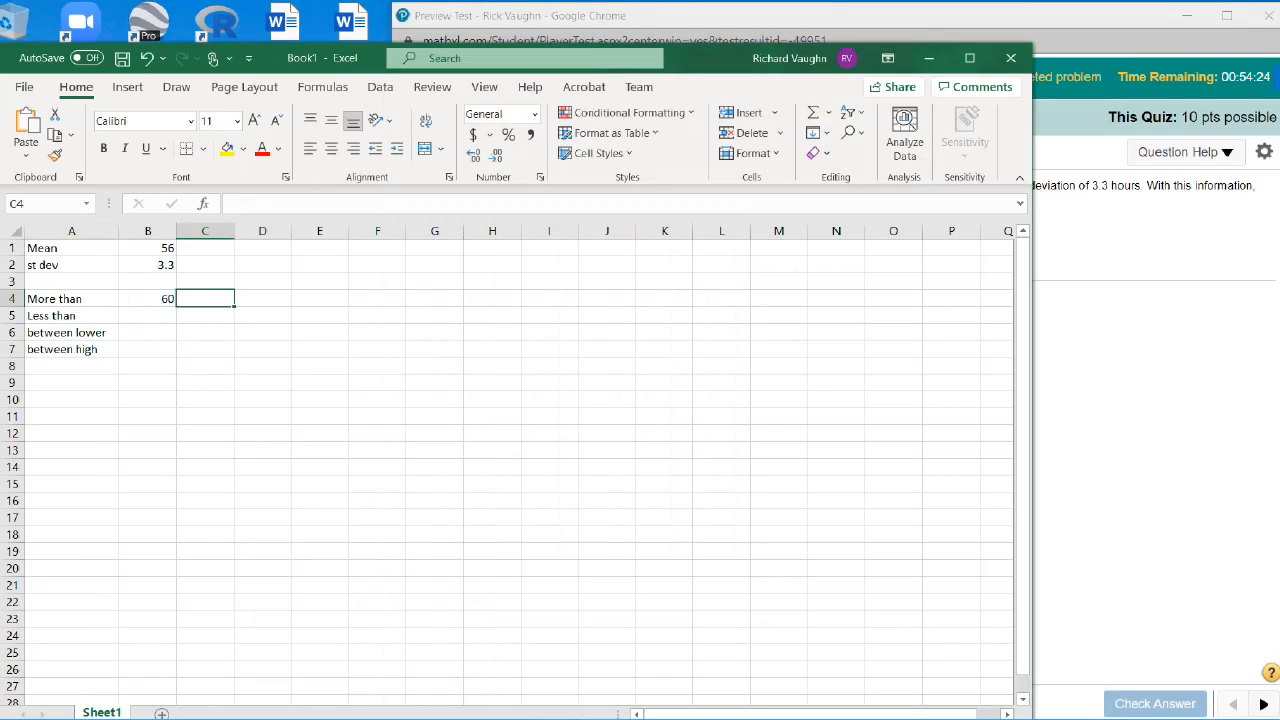
Step: Add the heading "probability" in cell D3
left_click(263, 282)
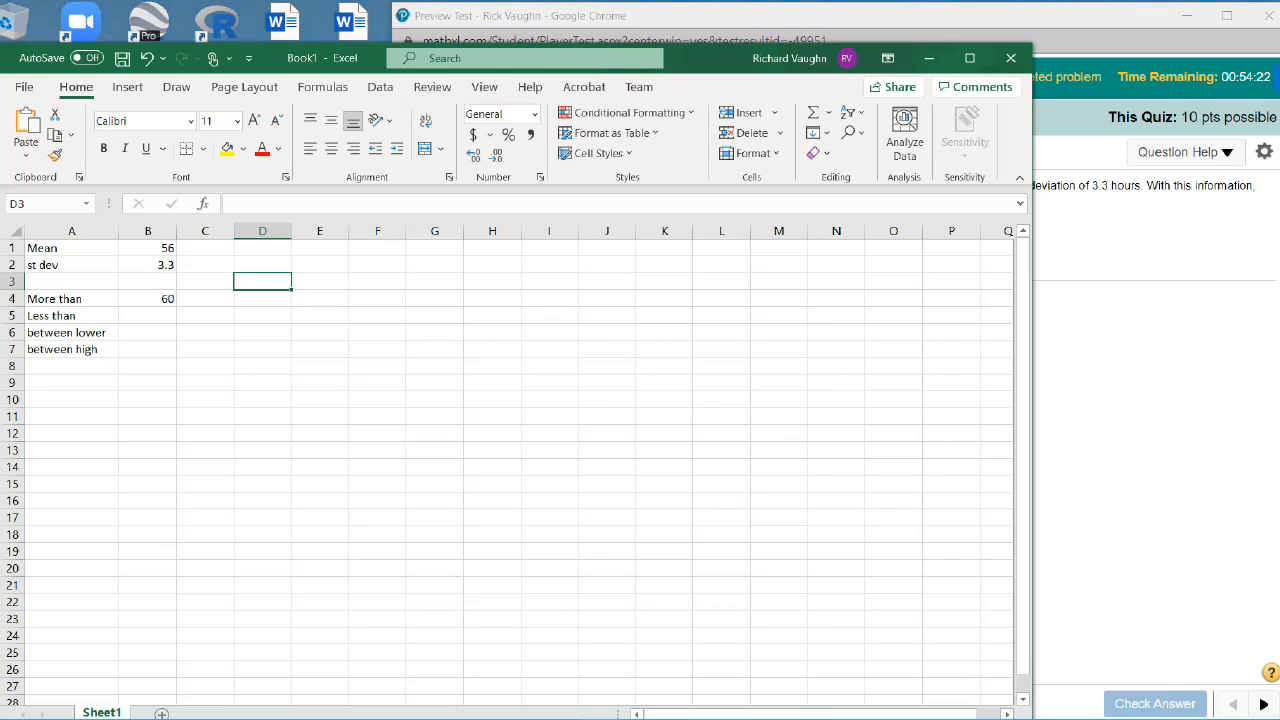
type("probability")
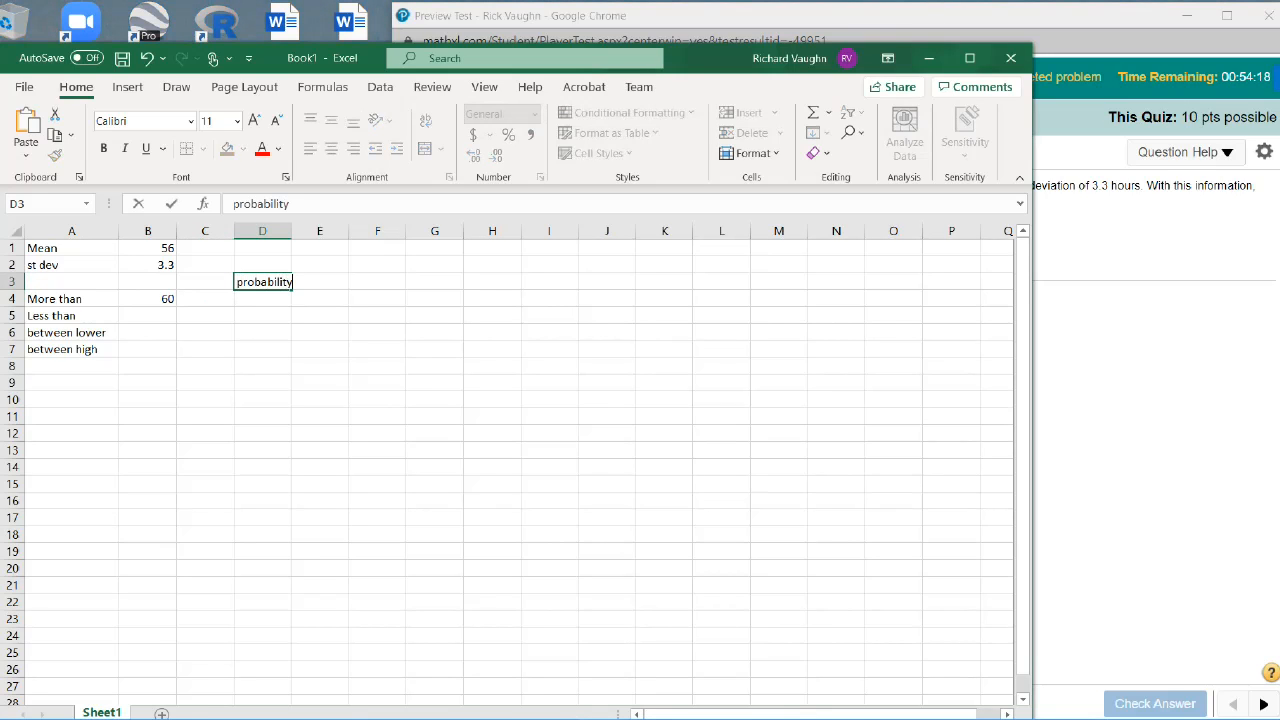
key("Return")
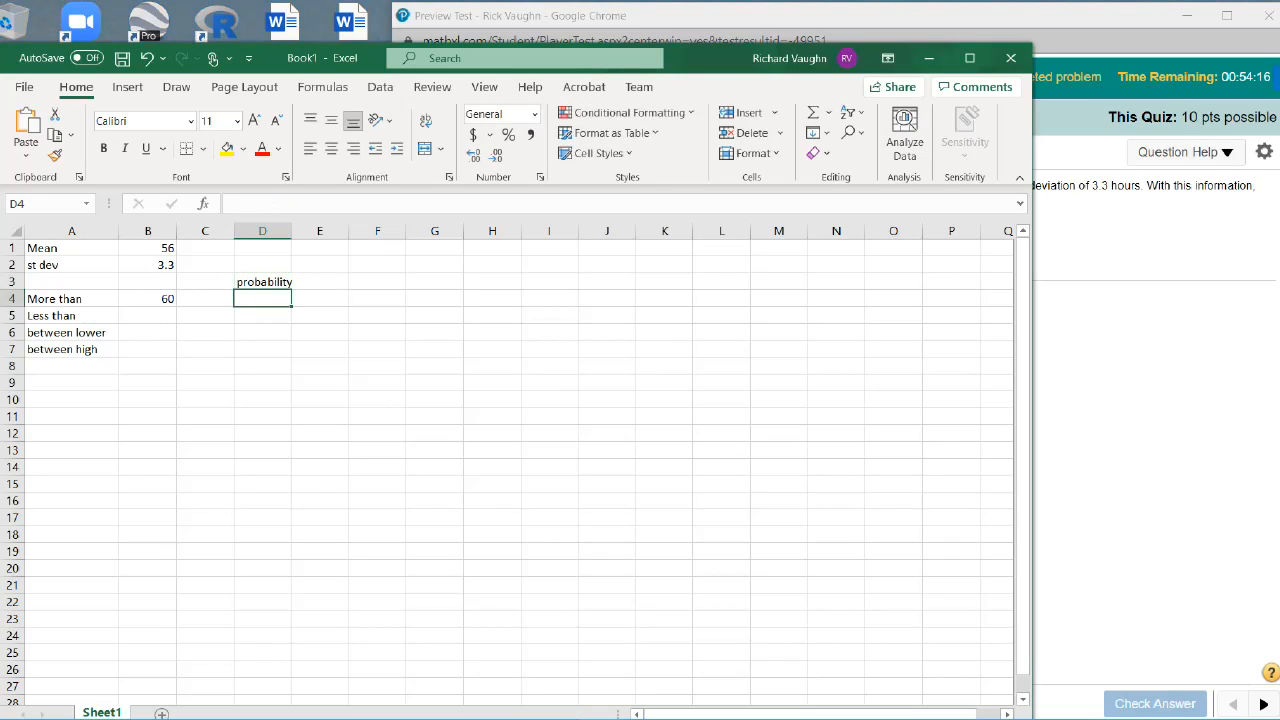
Step: Enter =1-NORM.DIST(B4,B1,B2,TRUE) in D4 to calculate the "More than" probability
type("=n")
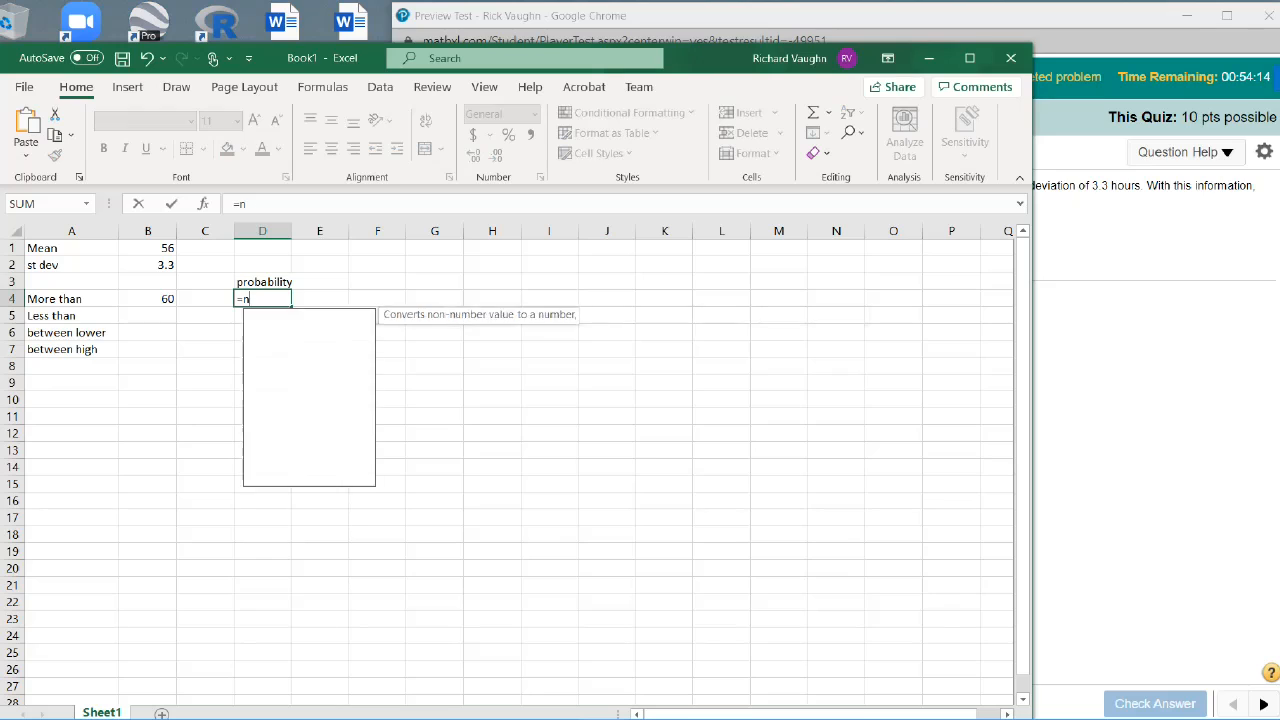
type("orm.dist")
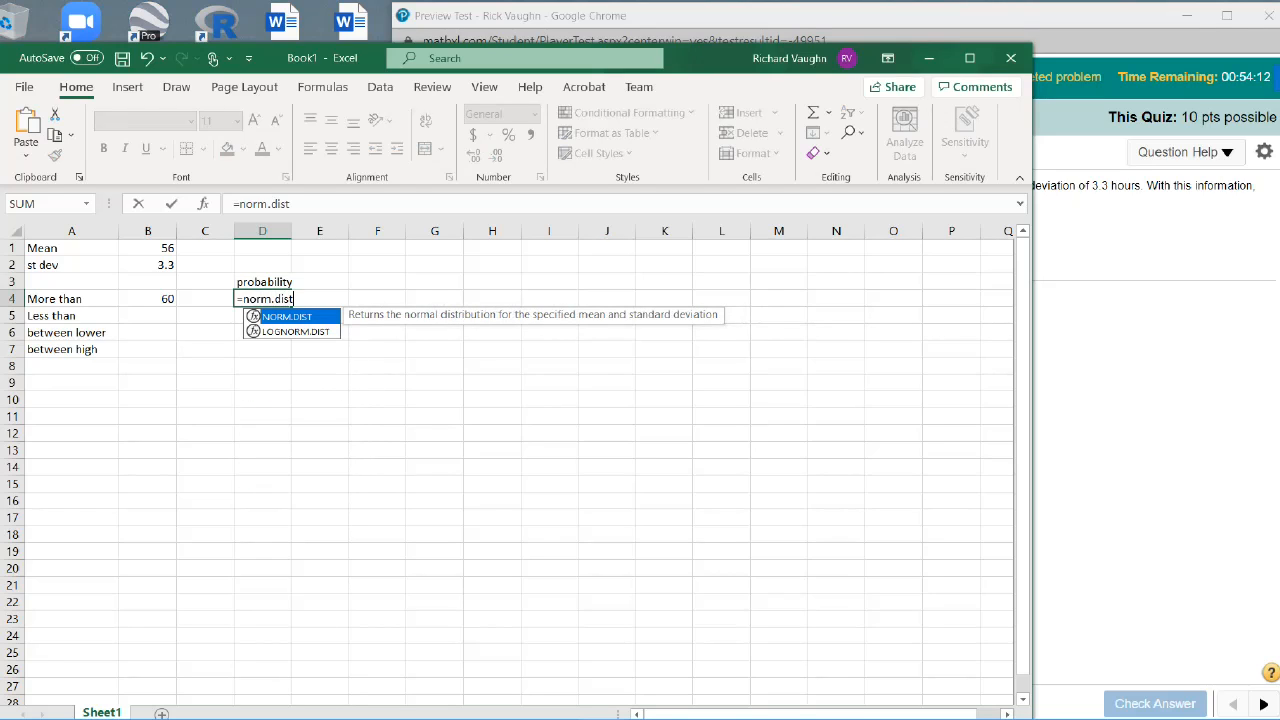
type("(")
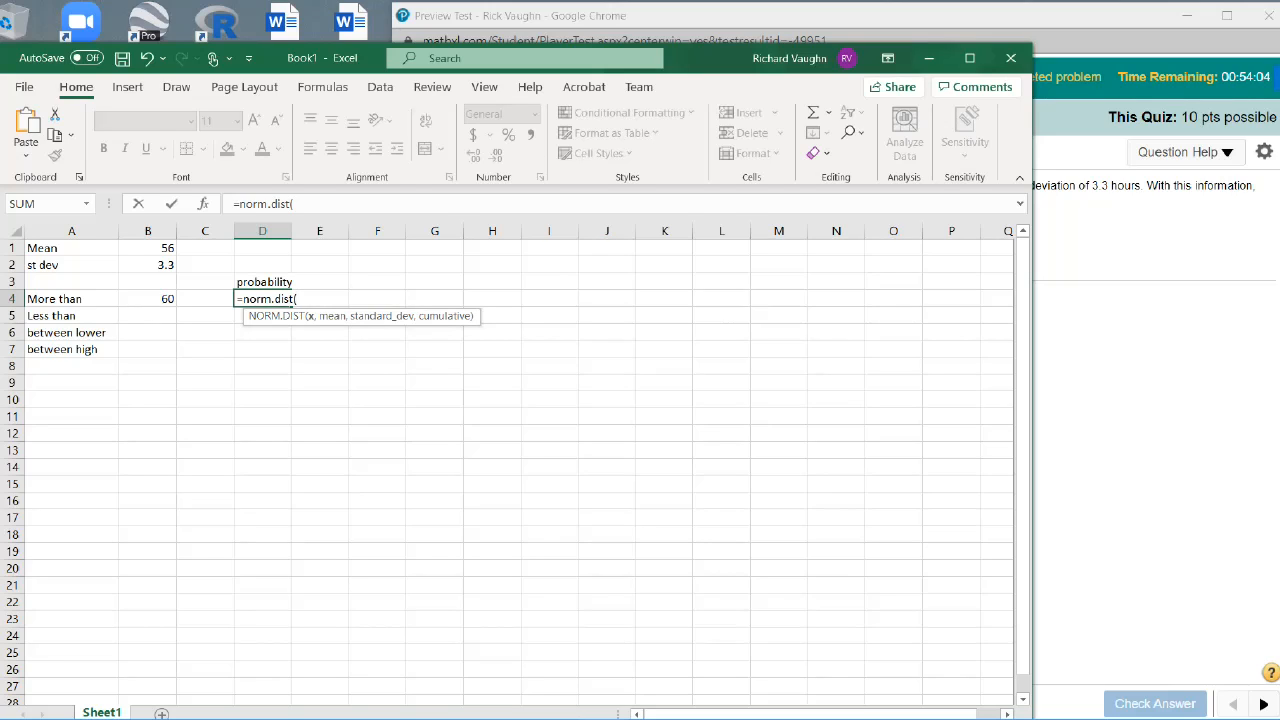
left_click(148, 299)
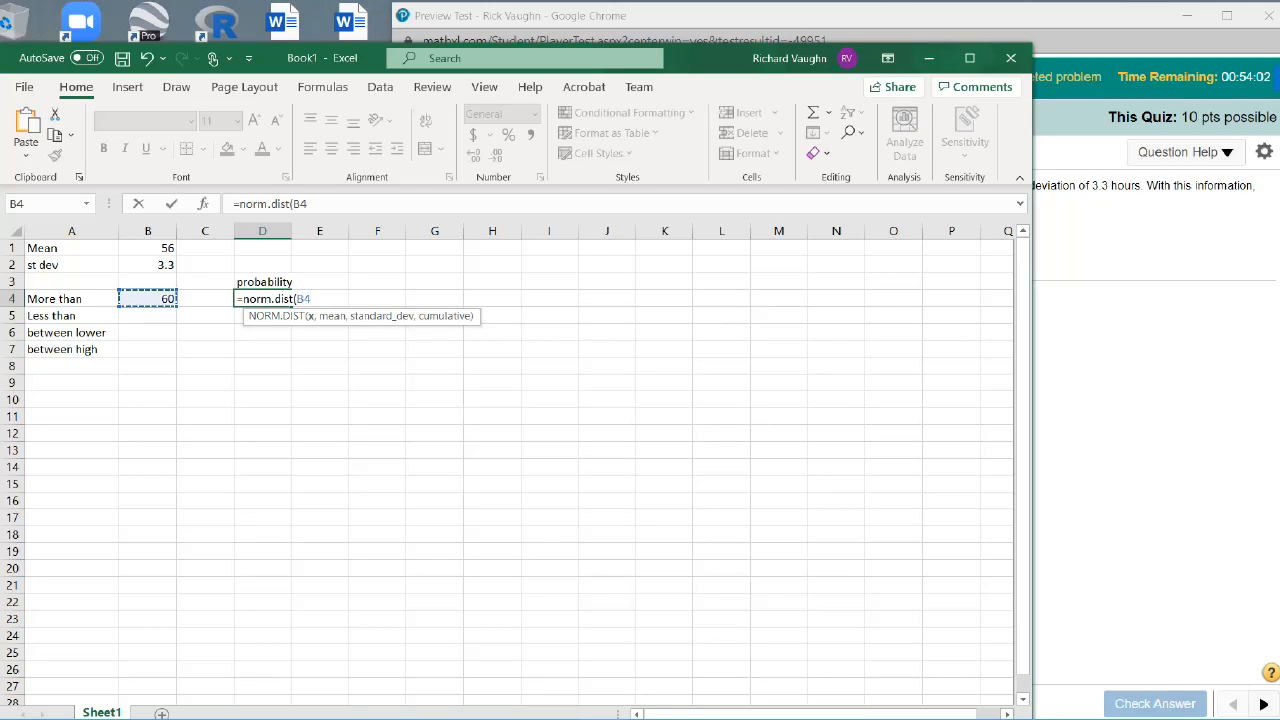
type(",")
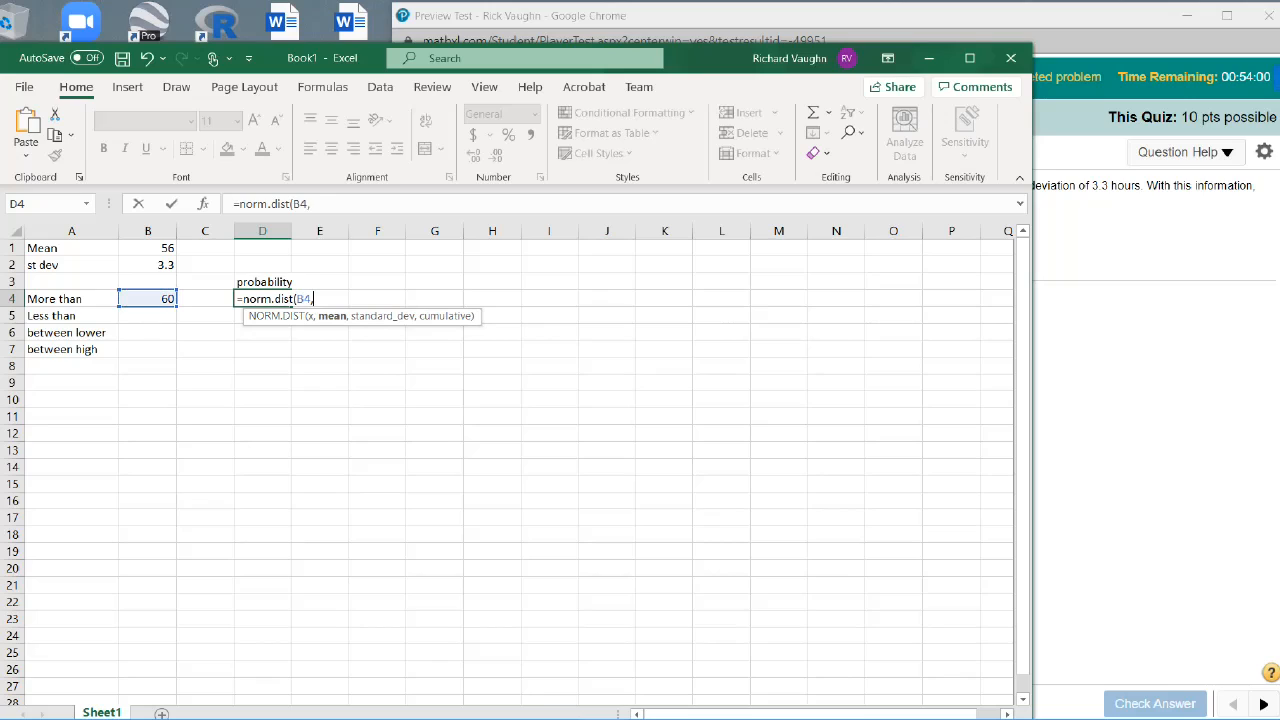
left_click(148, 248)
type(",")
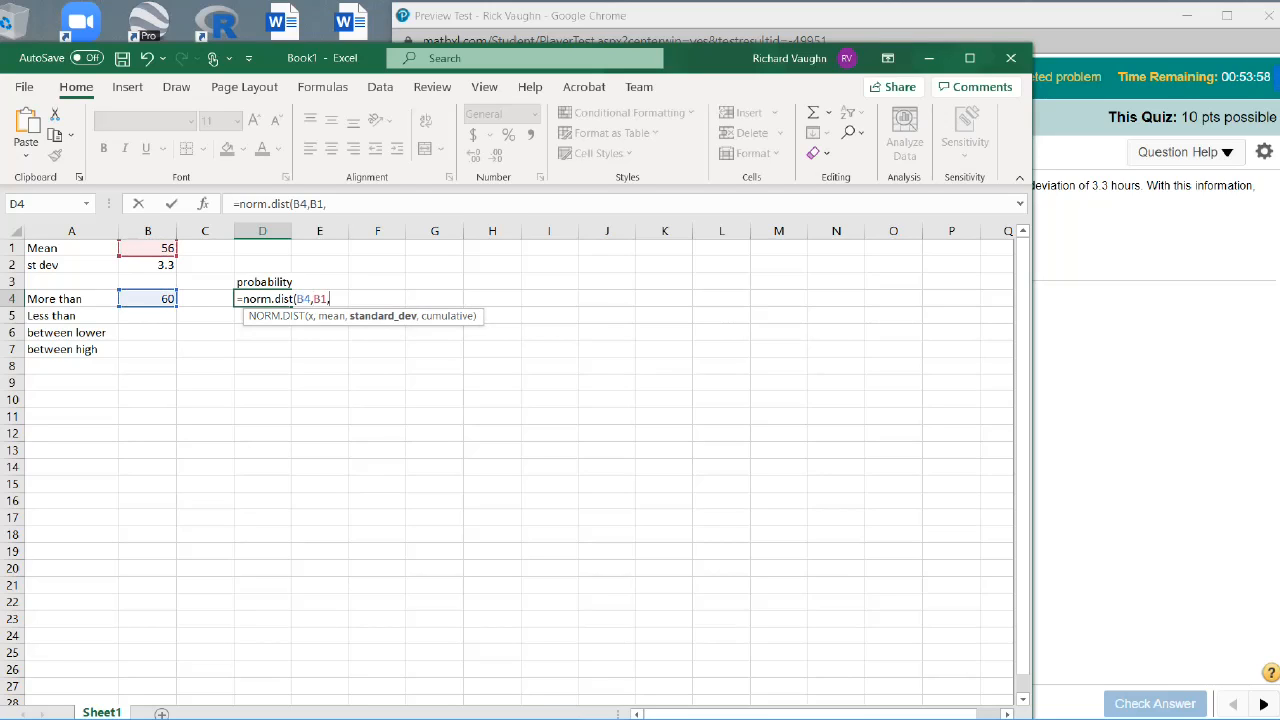
left_click(148, 265)
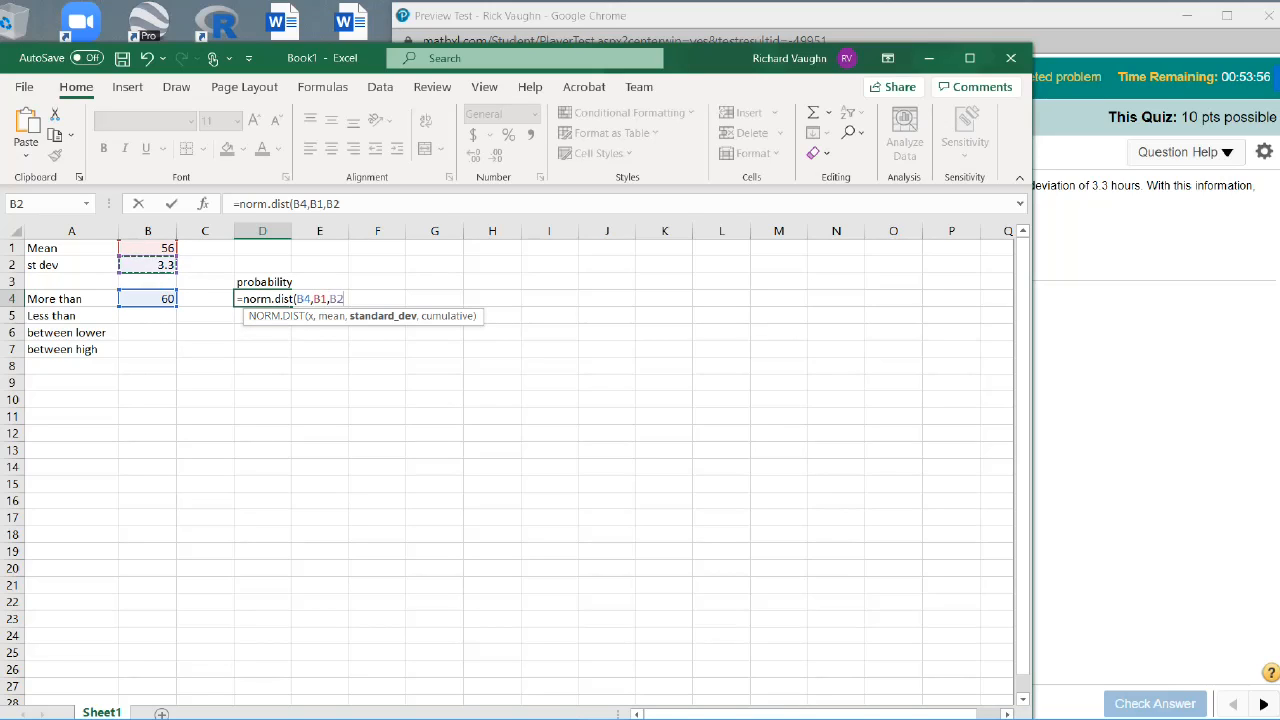
type(",")
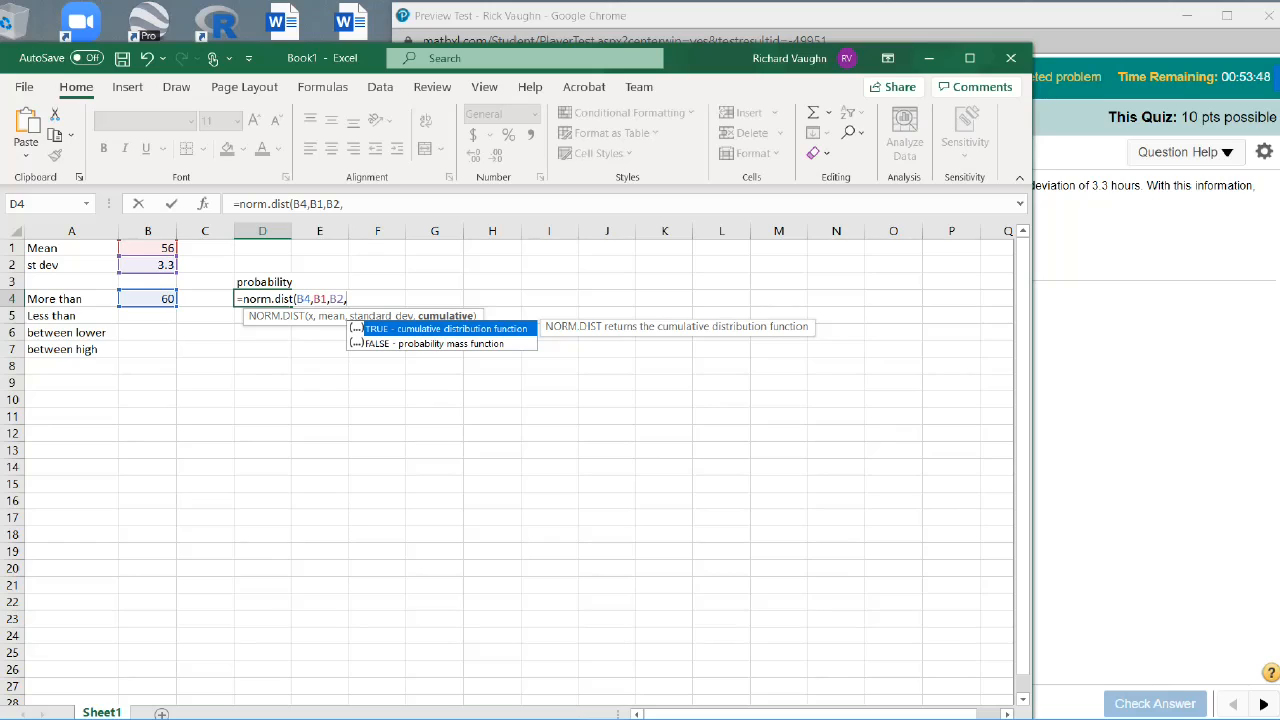
type("TRUE")
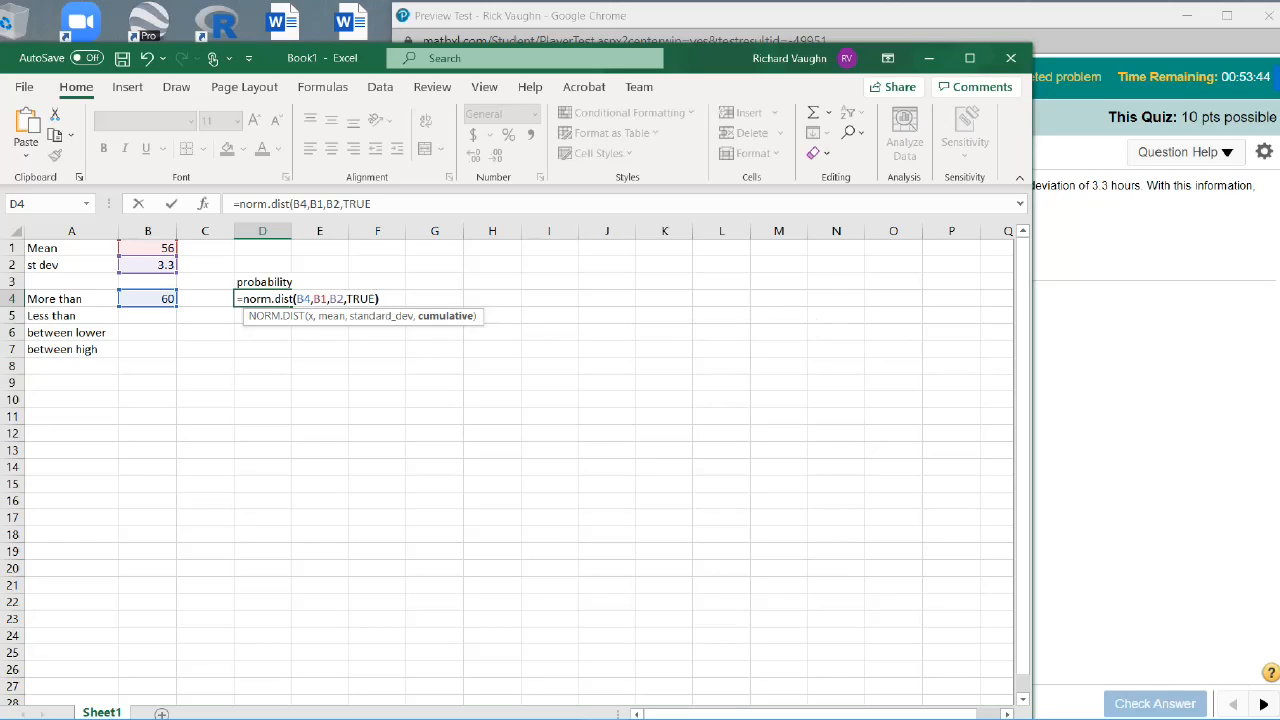
type(")")
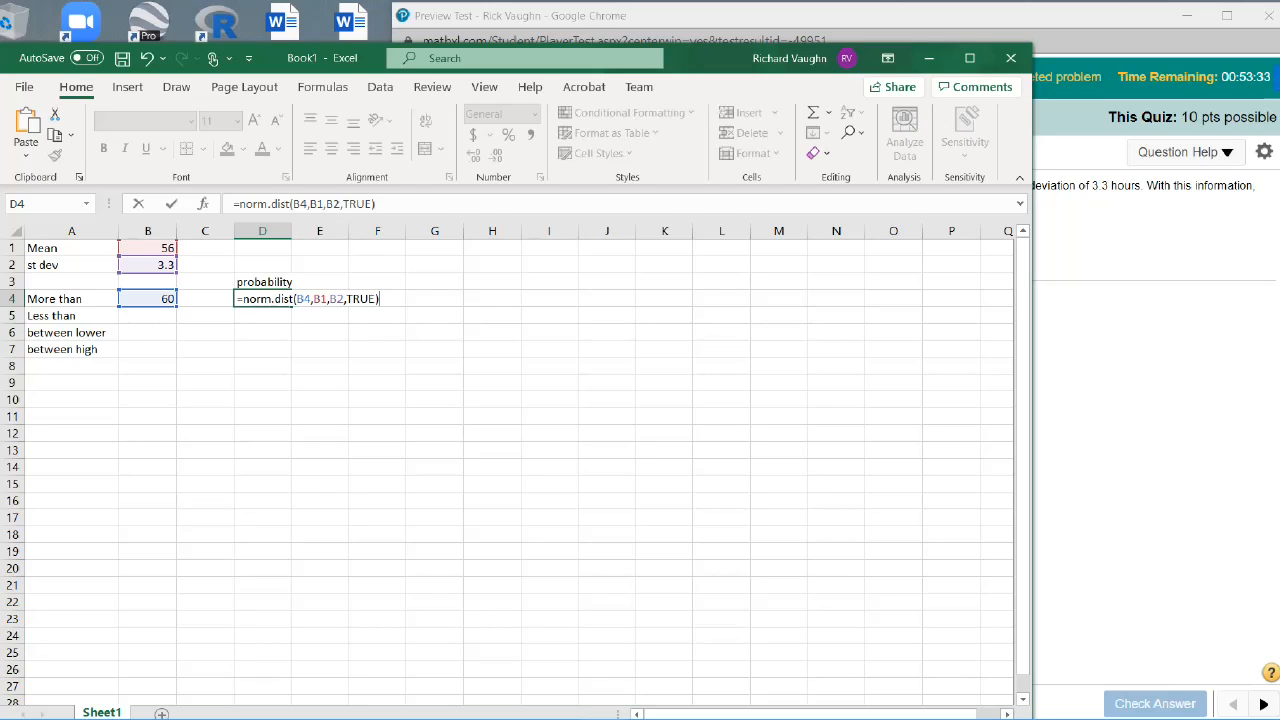
type("1-")
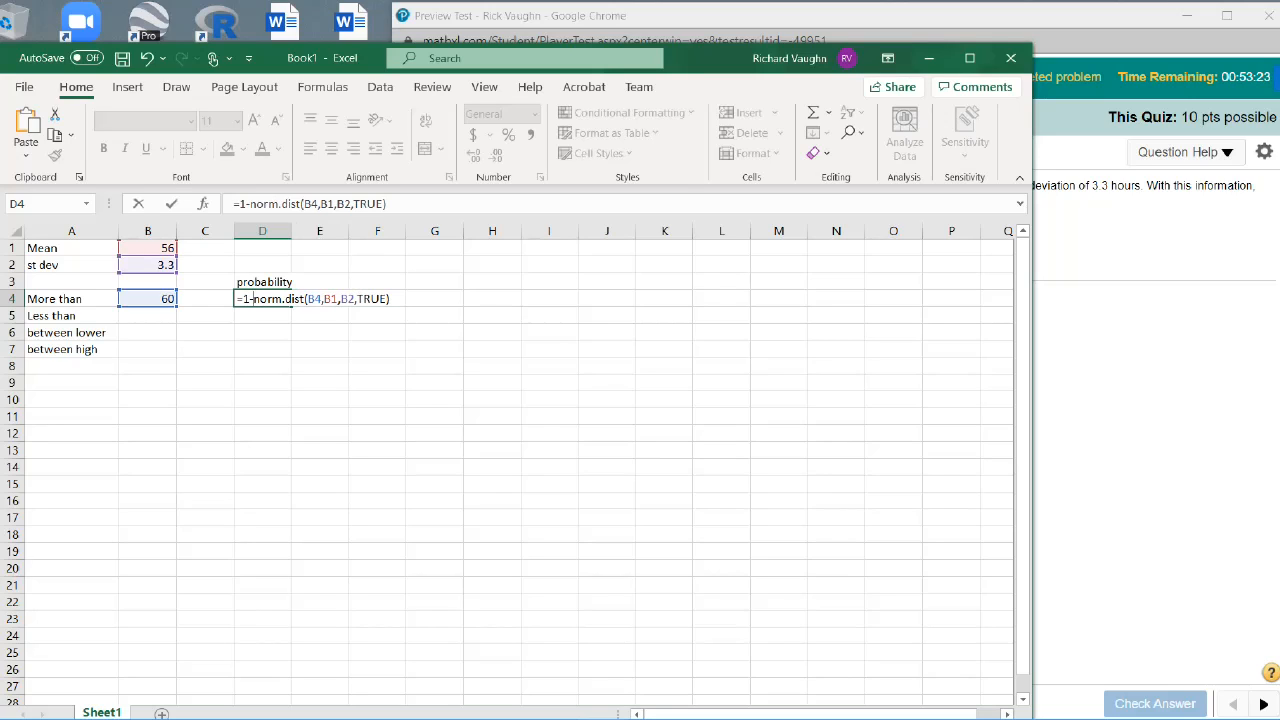
key("Return")
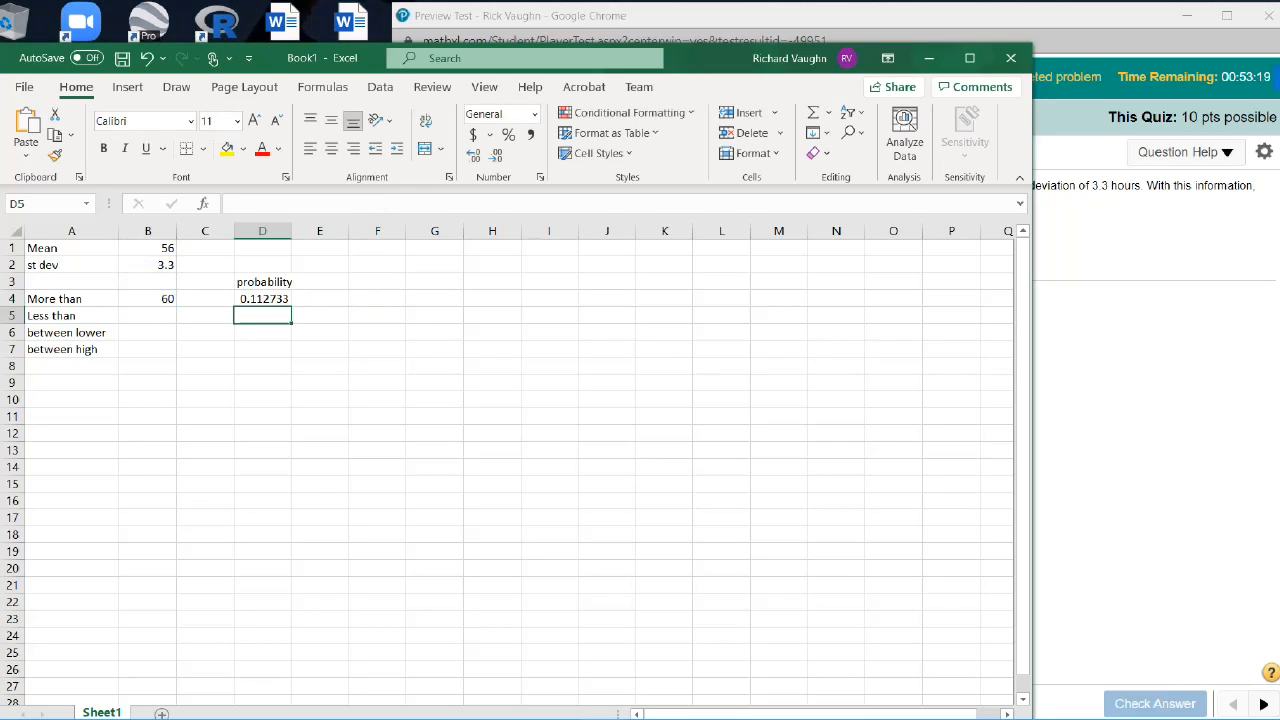
Step: Switch to the quiz window in Chrome and answer part (a) with 0.1127
key("alt+Tab")
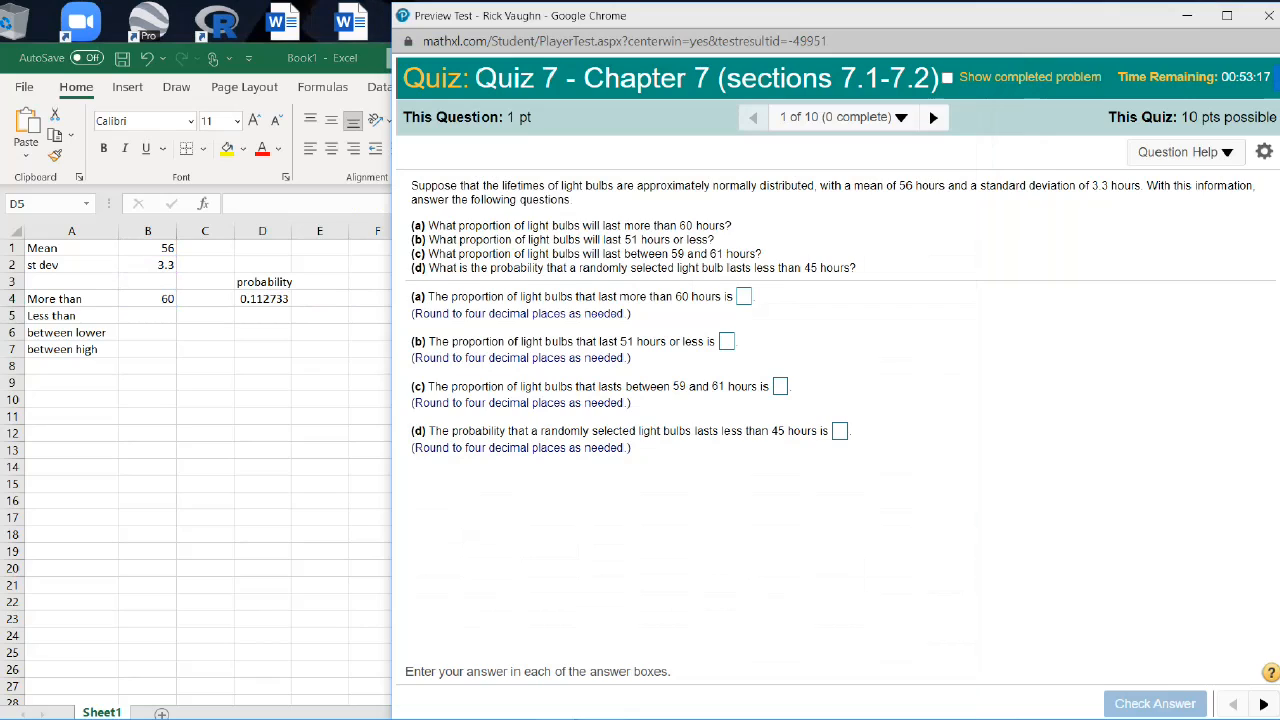
left_click(744, 297)
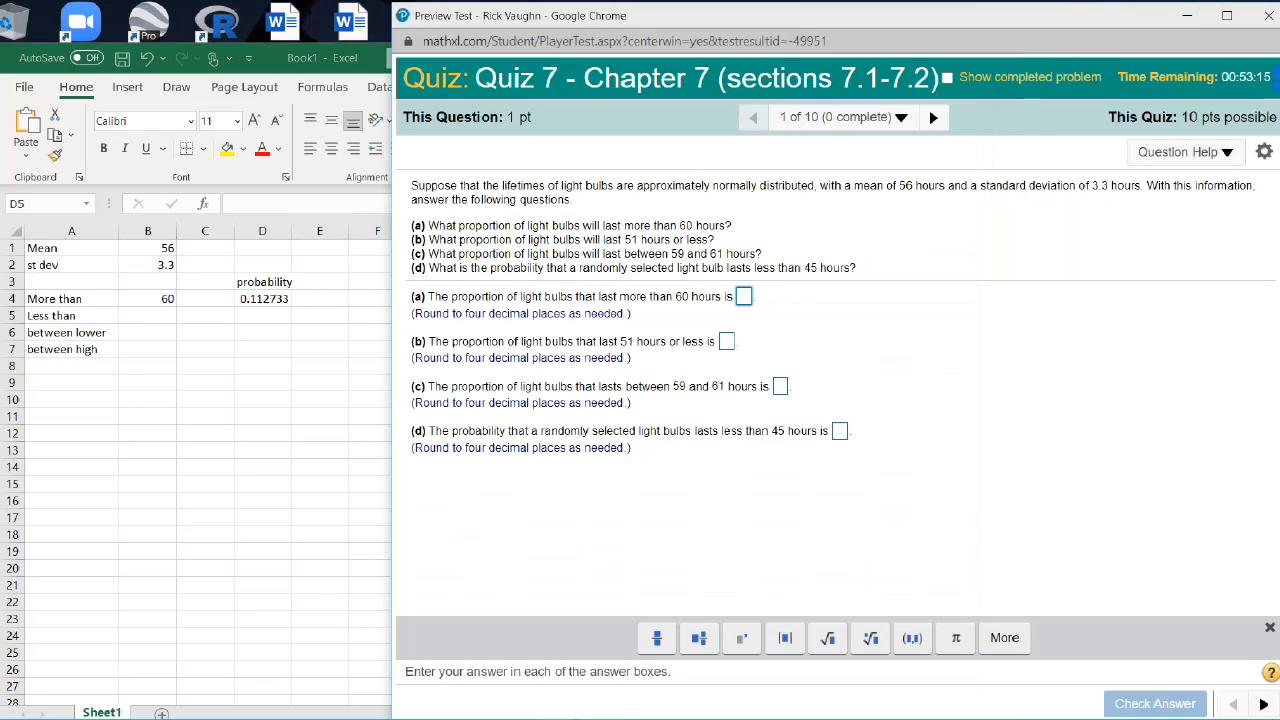
type("0.1127")
left_click(727, 341)
Step: Return to the Excel worksheet and enter 51 in B5 as the "Less than" value
left_click(148, 315)
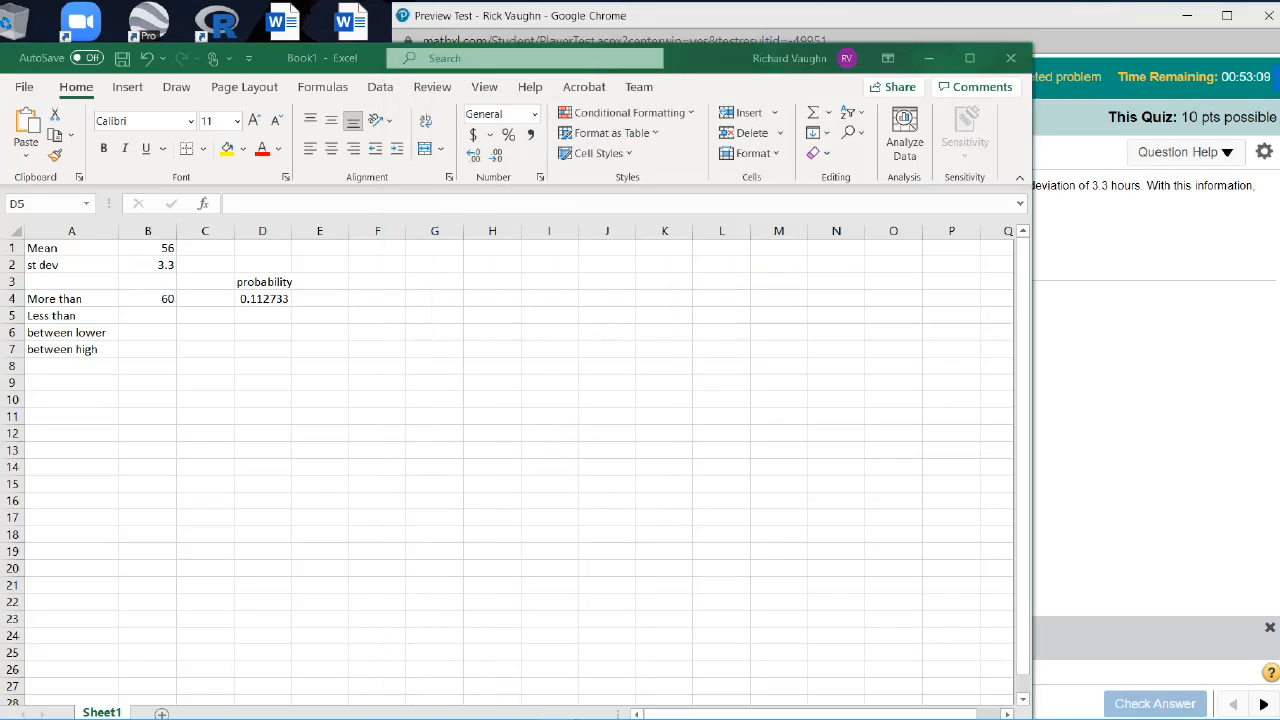
left_click(148, 315)
type("51")
Step: Enter =NORM.DIST(B5,B1,B2,TRUE) in D5 to calculate the "Less than" probability
left_click(262, 315)
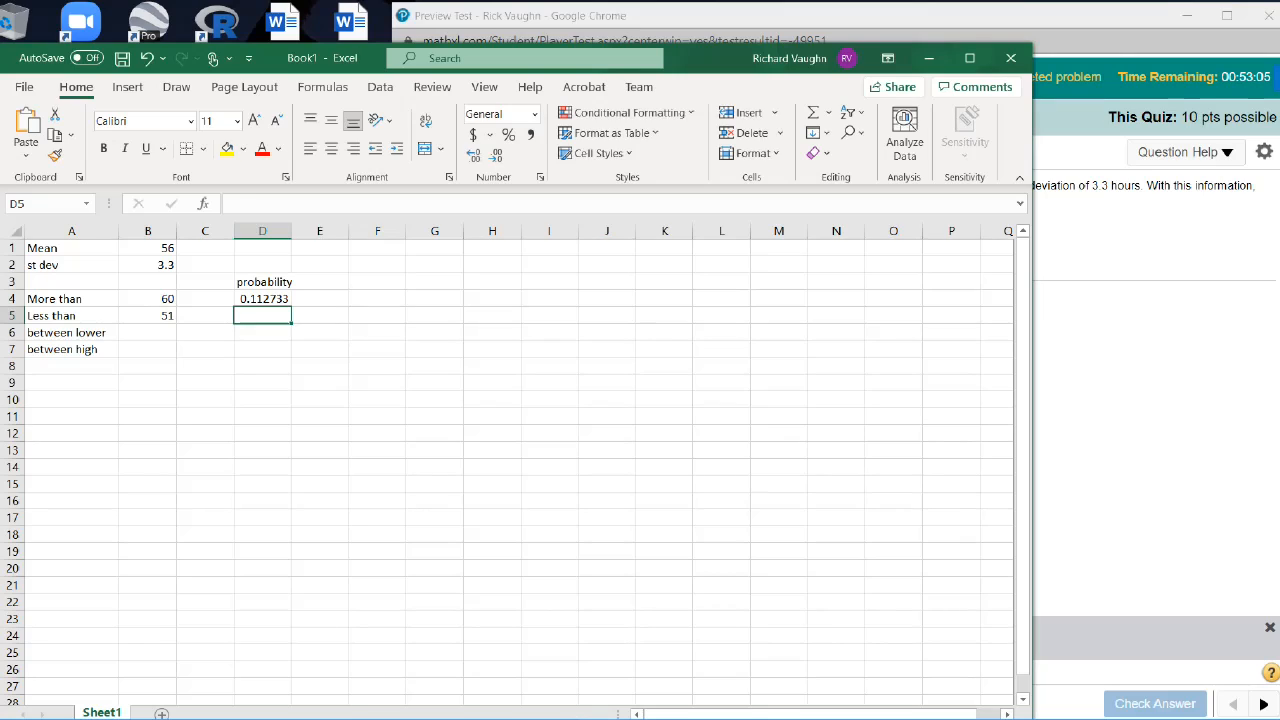
type("=")
type("norm")
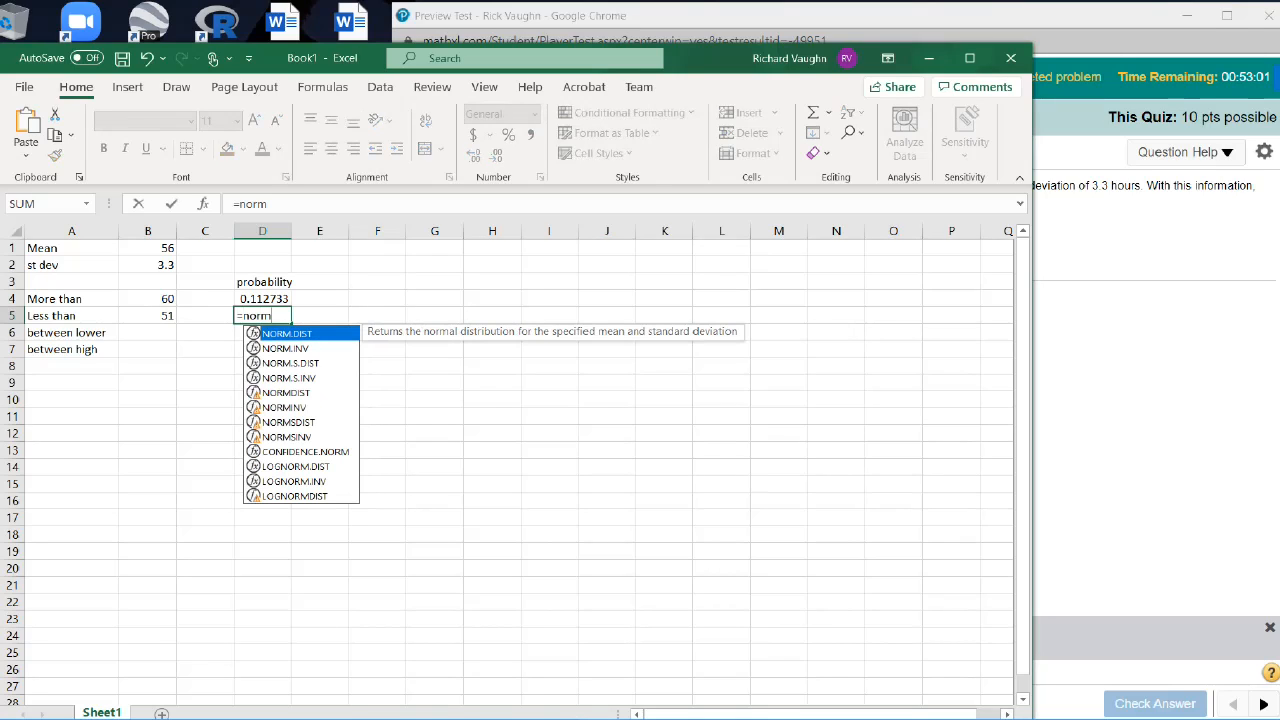
type(".dist")
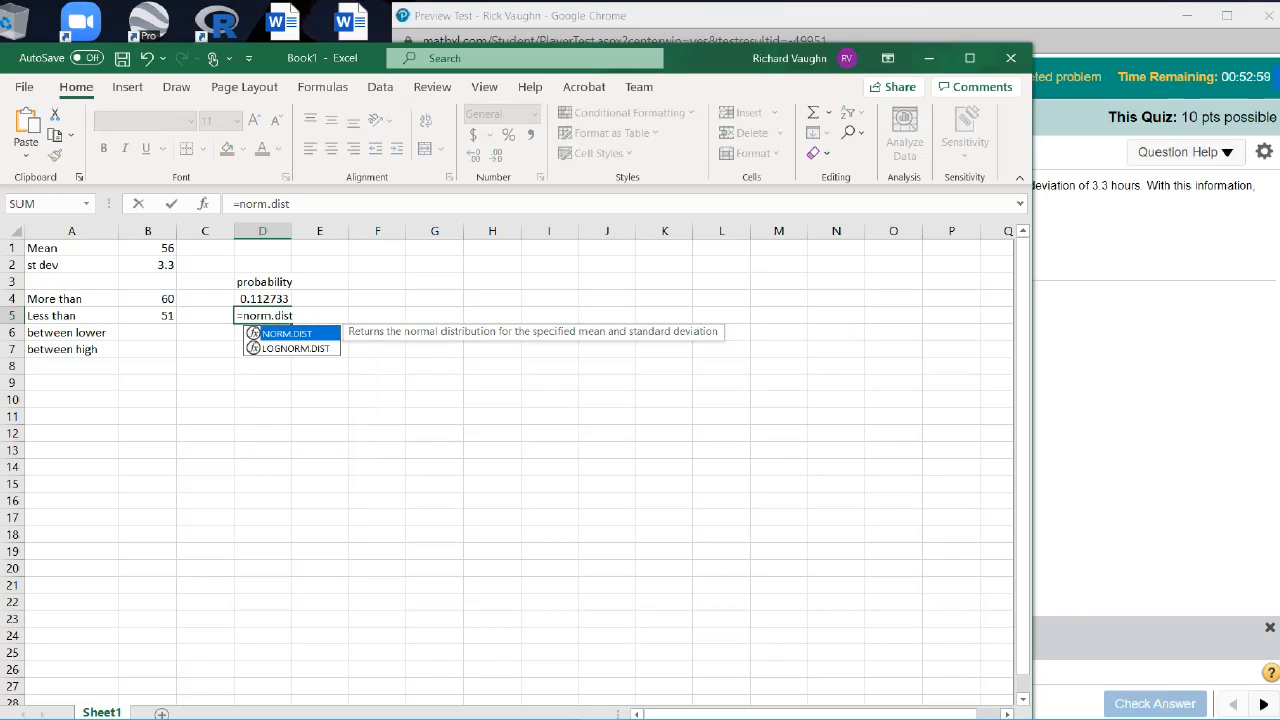
type("(")
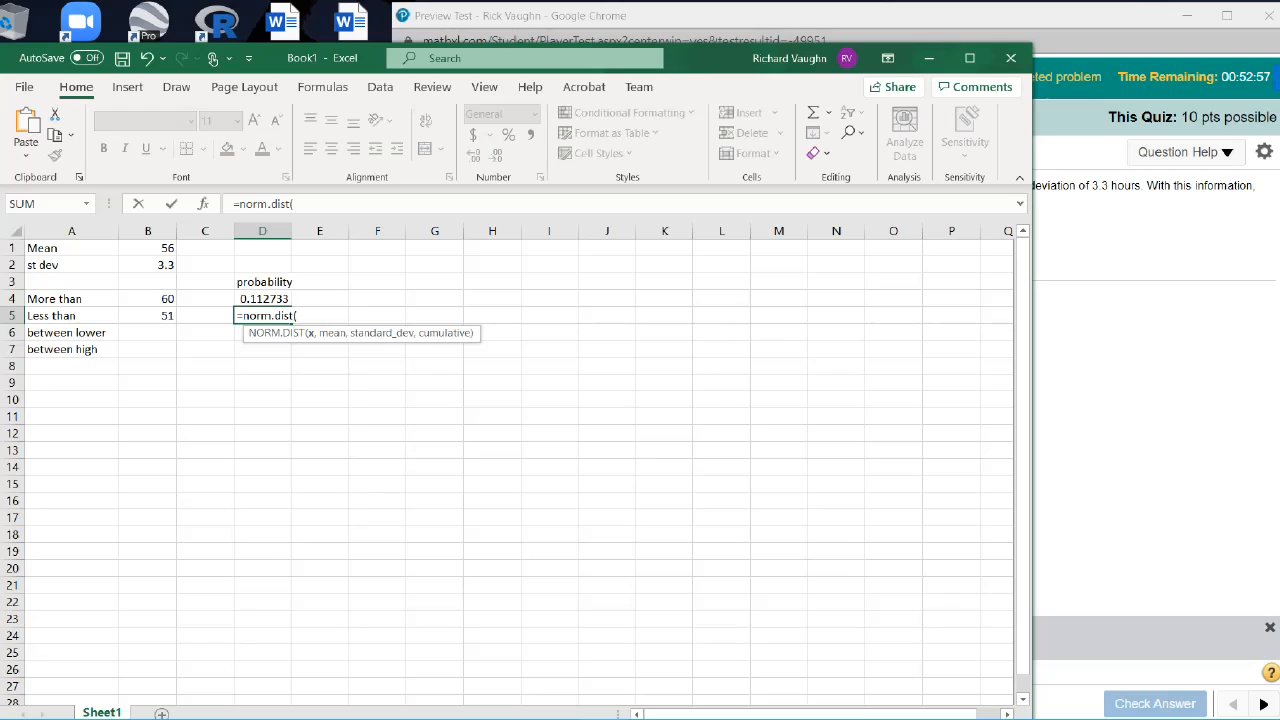
left_click(148, 316)
type(",")
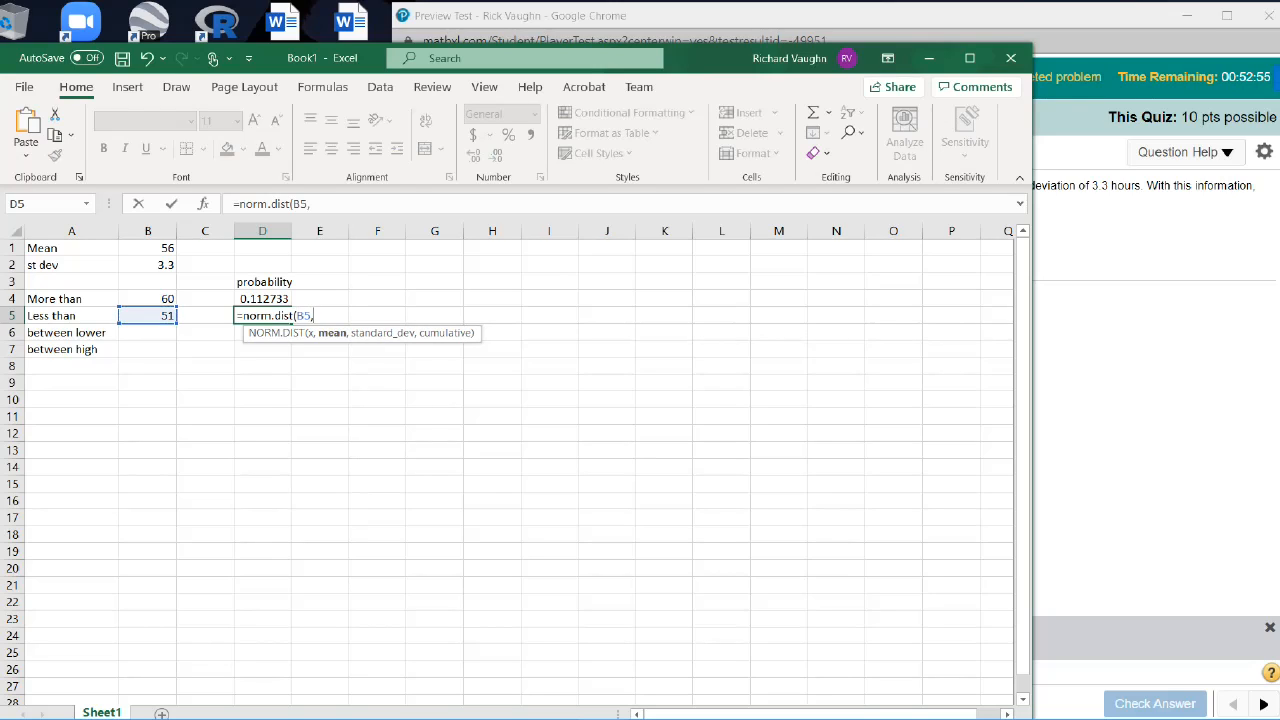
left_click(148, 248)
type(",")
left_click(148, 265)
type(",TRUE)")
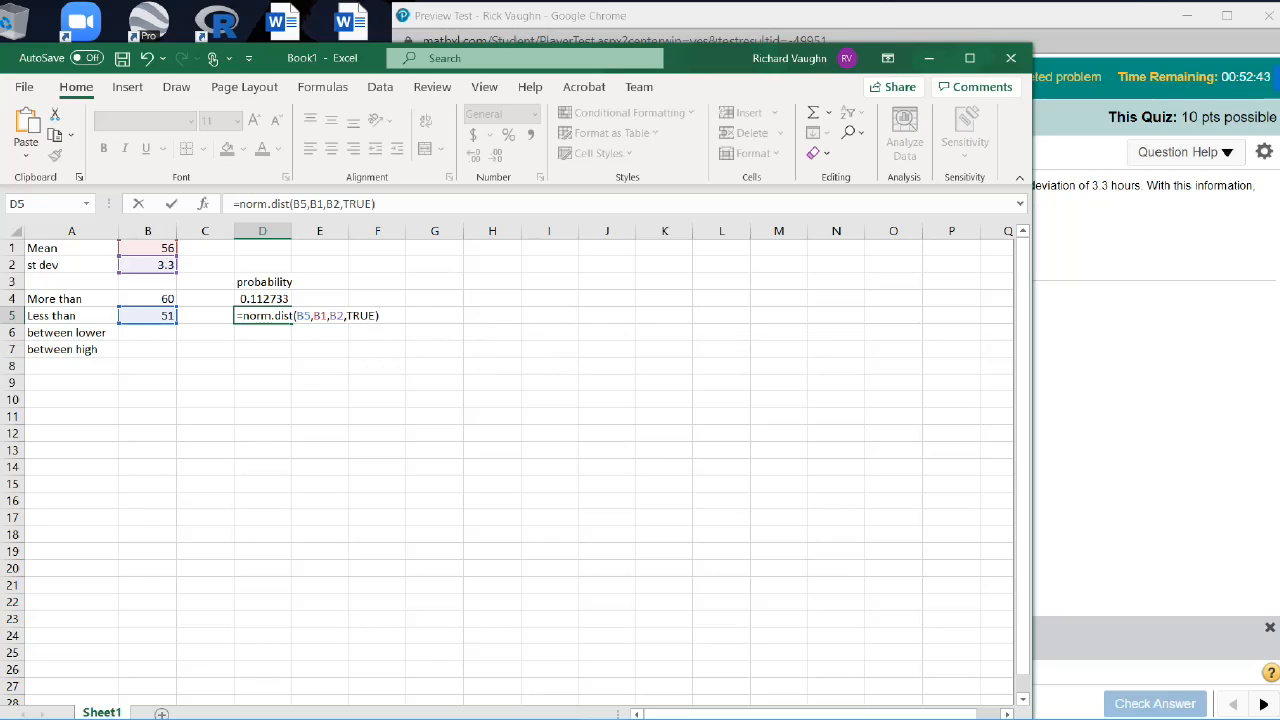
key("Return")
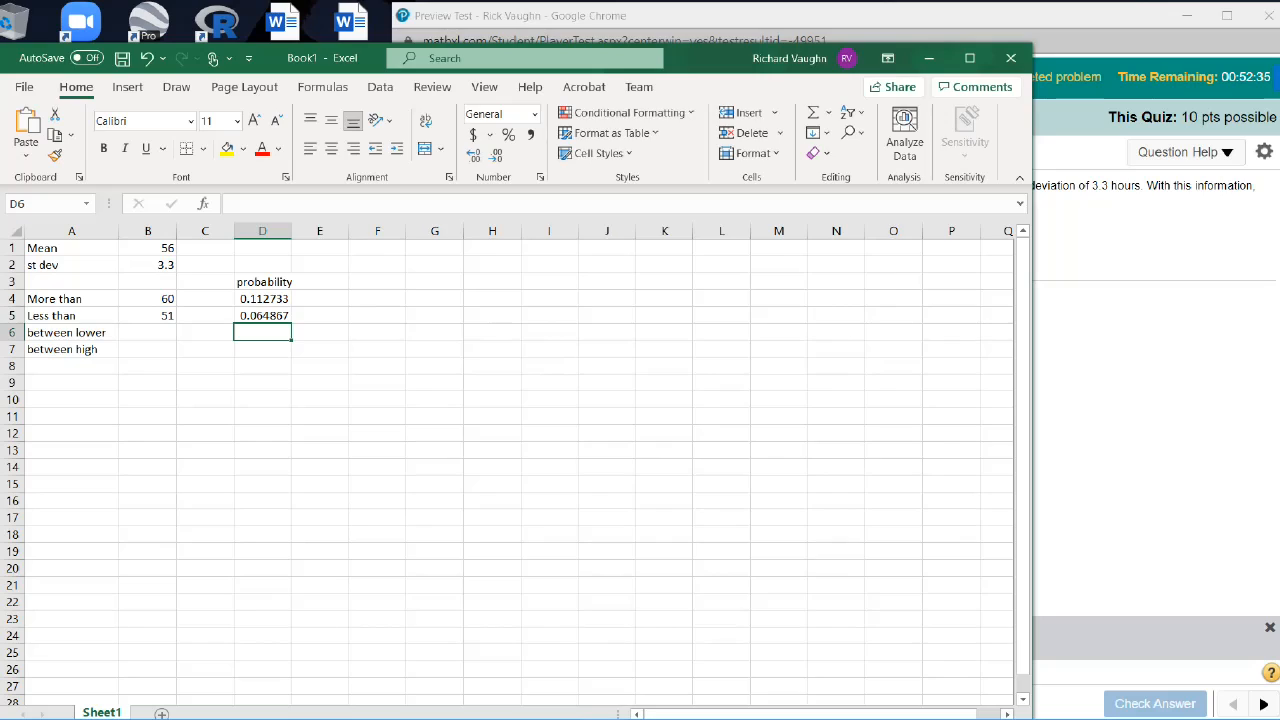
Step: Switch to the quiz window in Chrome and answer part (b) with 0.0649
left_click(1120, 340)
left_click(727, 342)
type("0.0649")
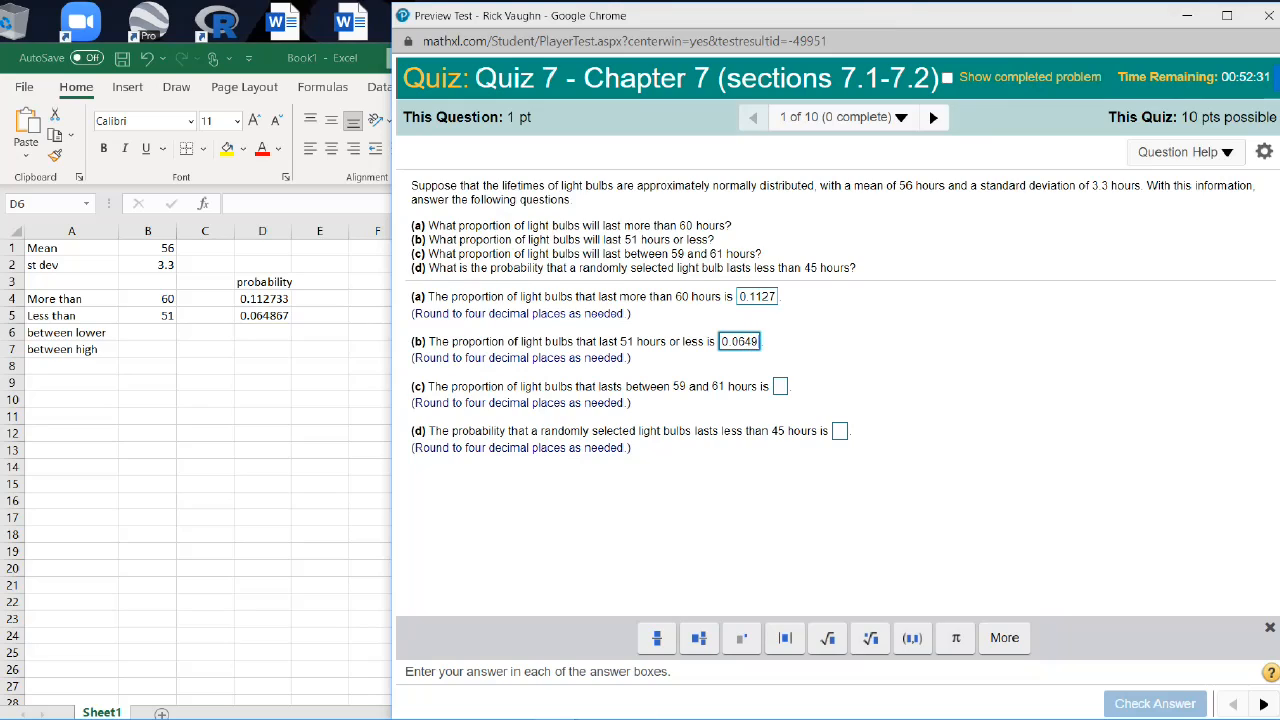
left_click(780, 386)
Step: Return to the Excel worksheet and enter the between limits, 59 in B6 and 61 in B7
key("alt+Tab")
key("Left")
key("Left")
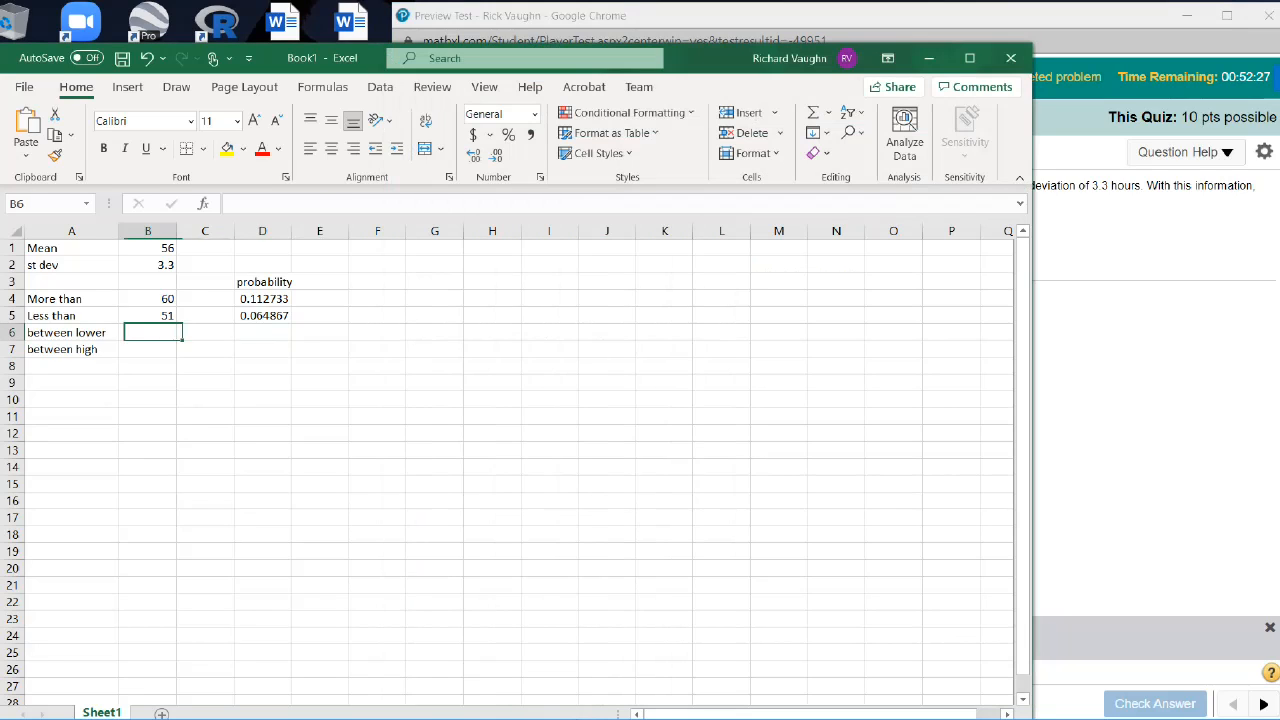
type("59")
key("Return")
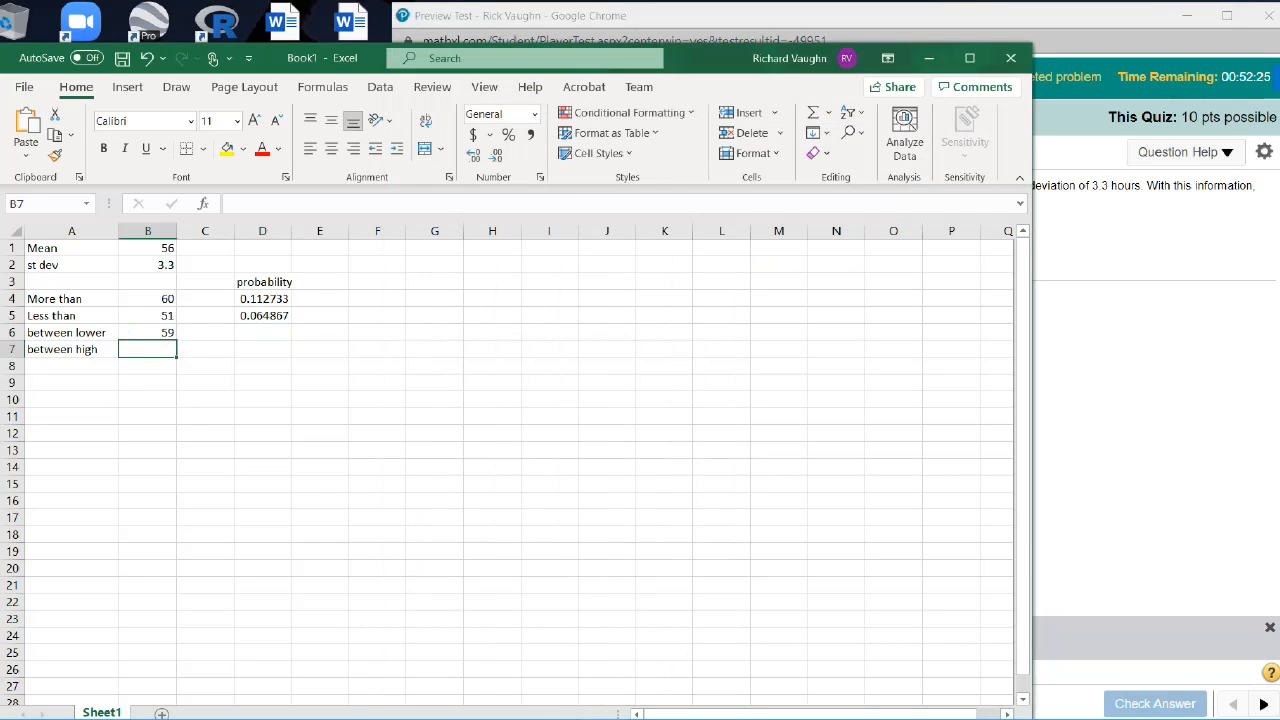
type("5")
key("BackSpace")
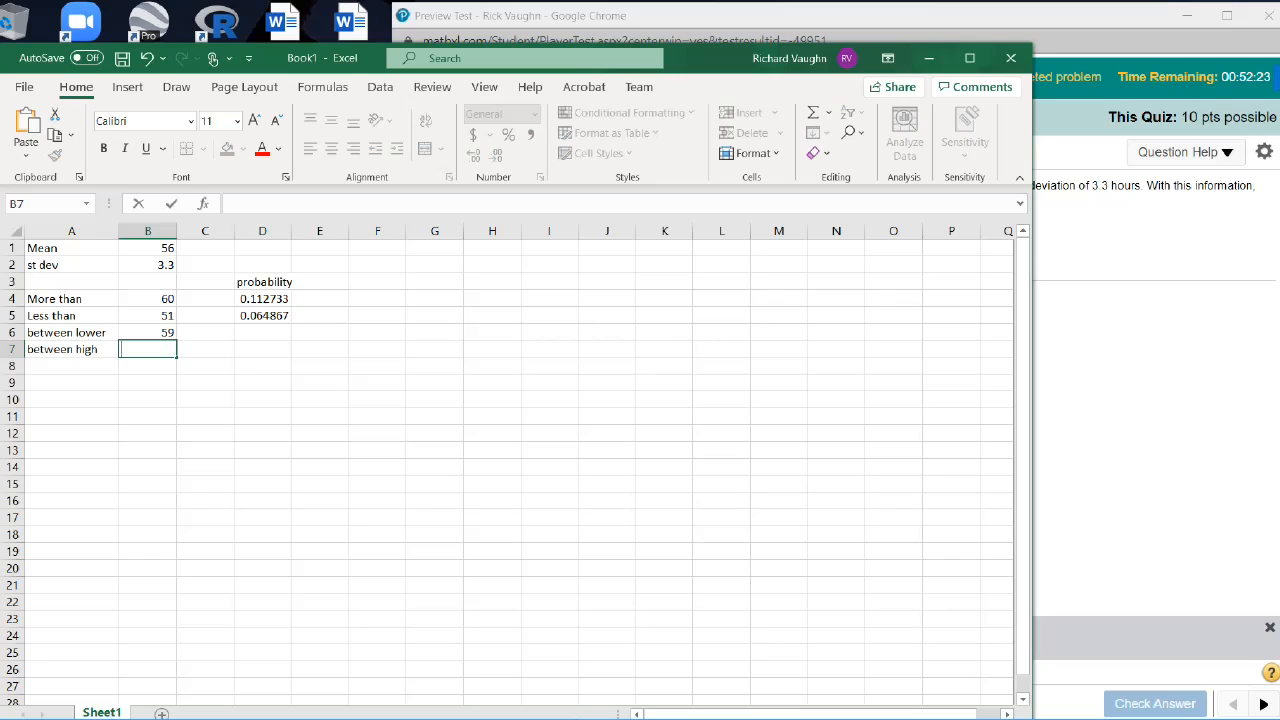
type("61")
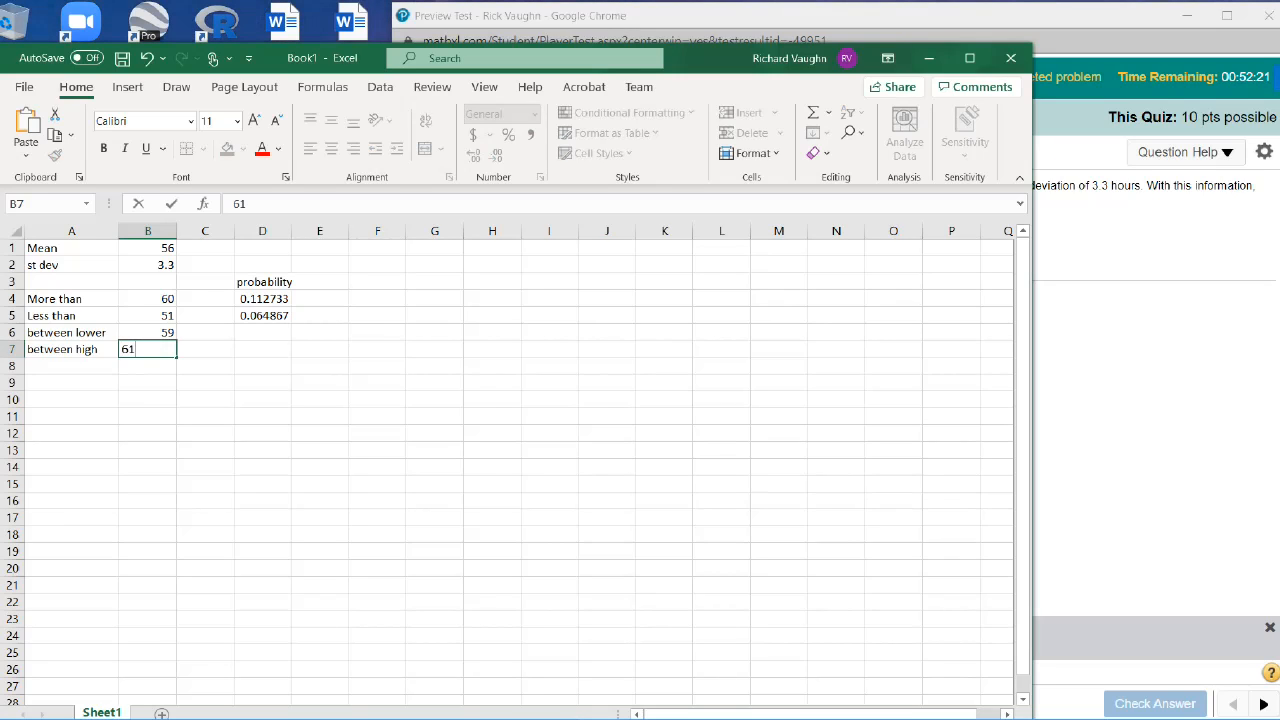
key("Tab")
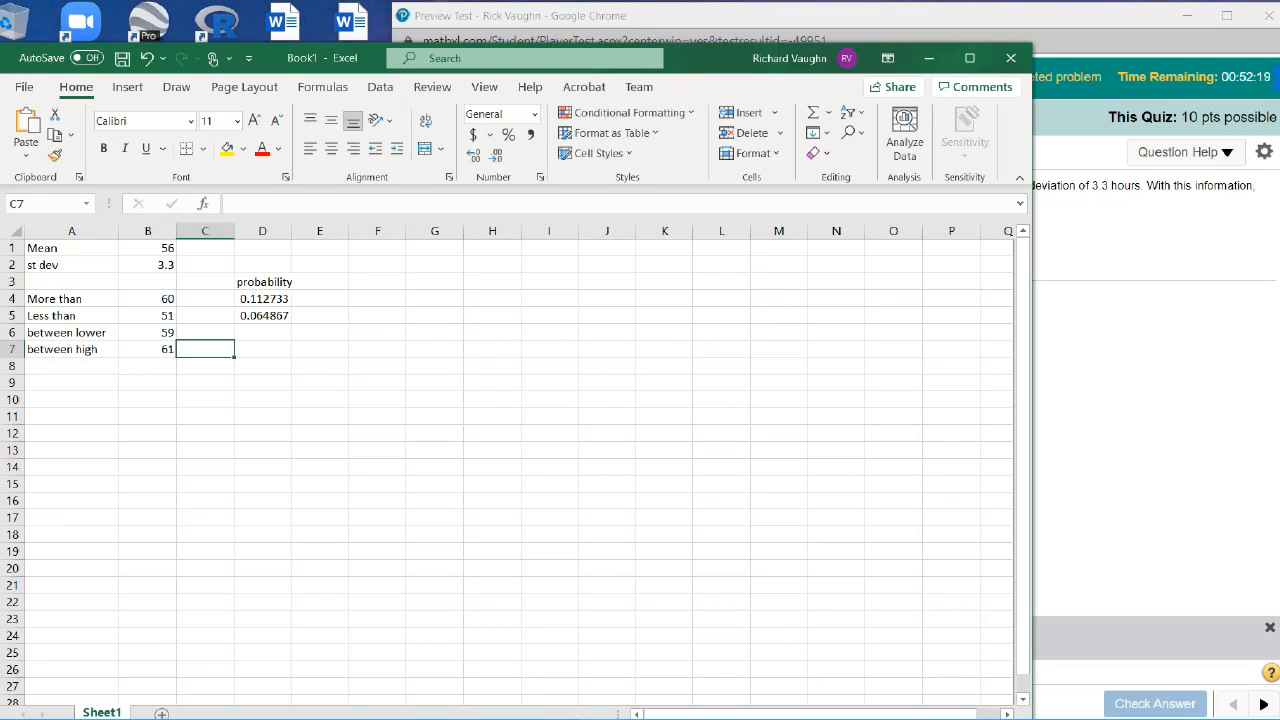
Step: Copy the formula text of D5 and paste it unchanged into D6 and D7
left_click(263, 315)
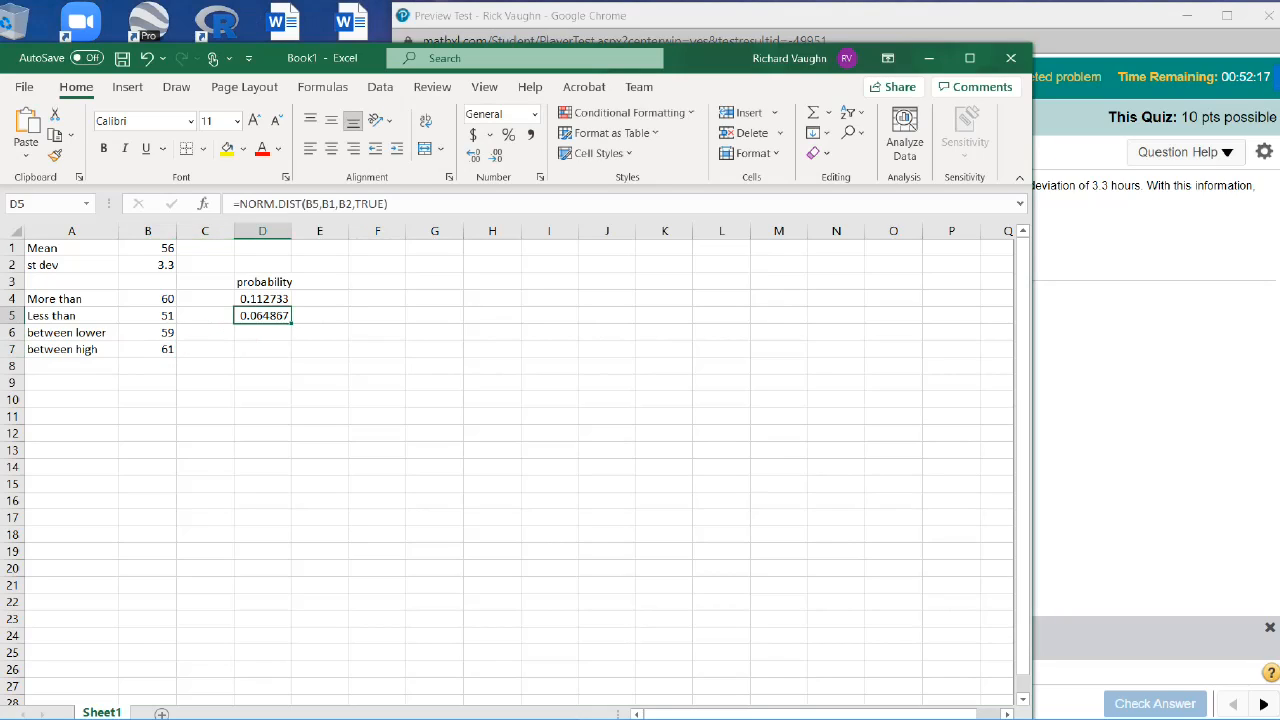
left_click(263, 332)
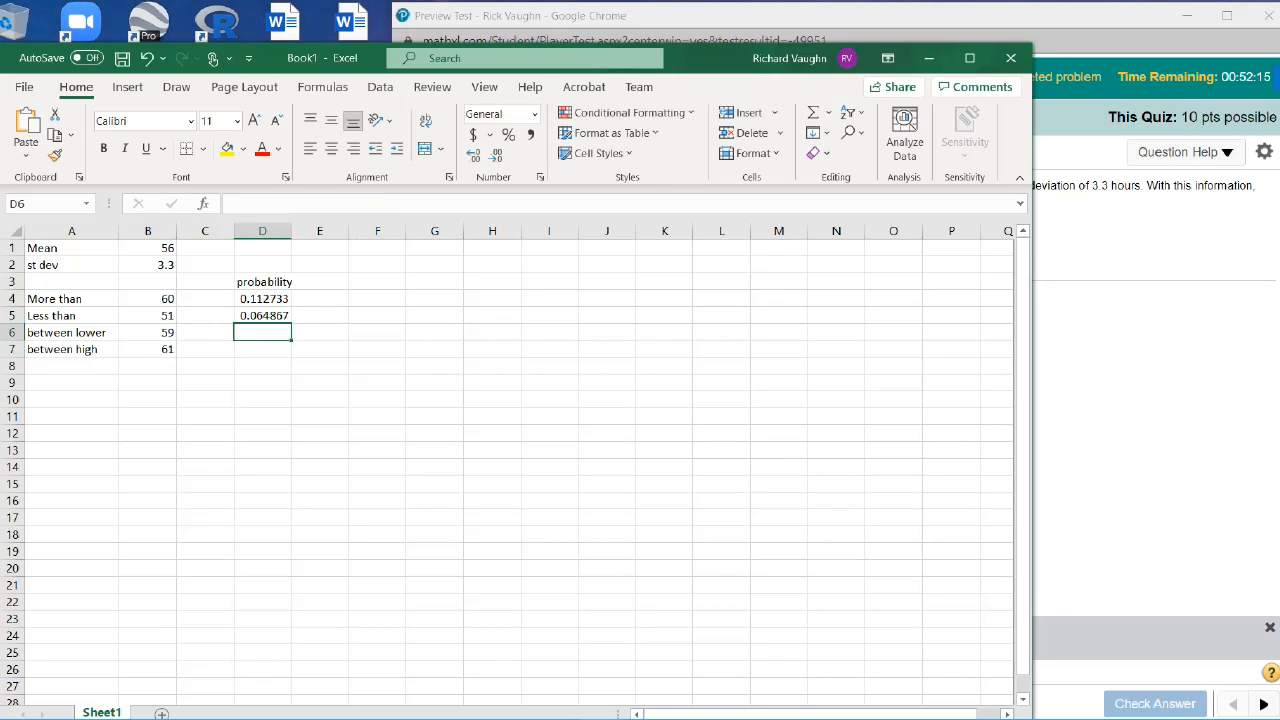
left_click(263, 315)
left_click_drag(394, 204, 234, 204)
right_click(265, 204)
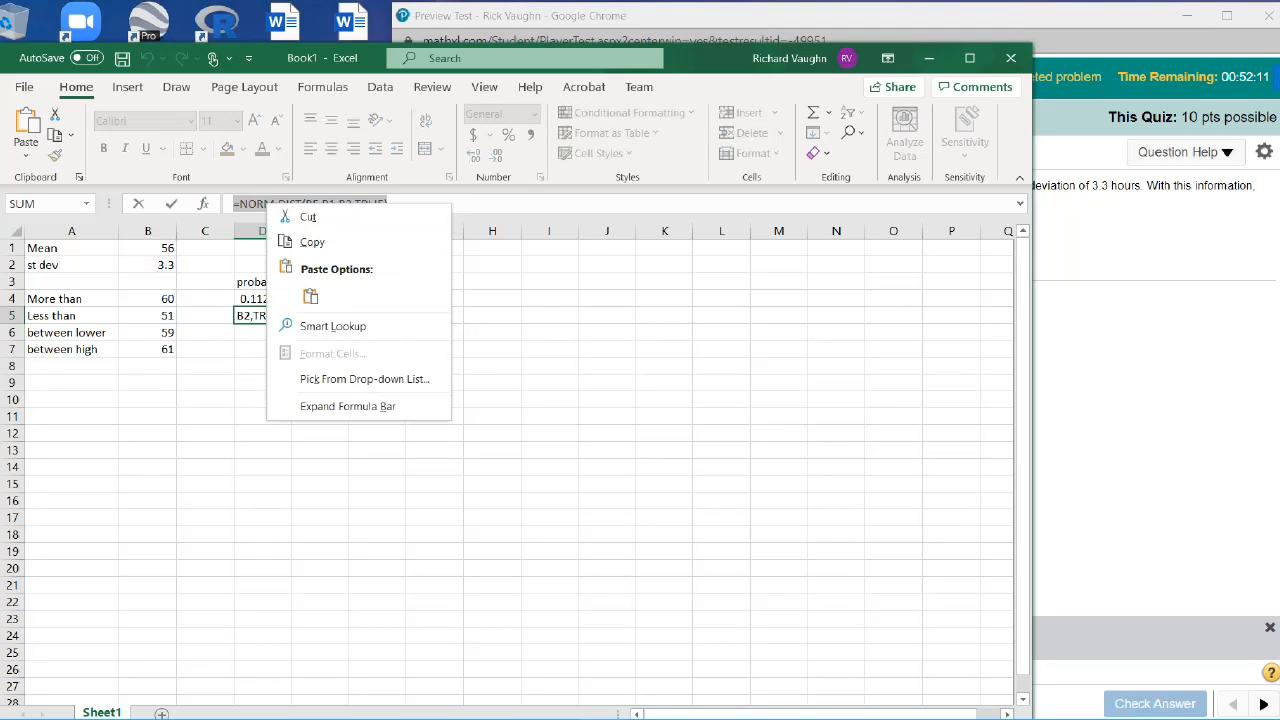
left_click(300, 242)
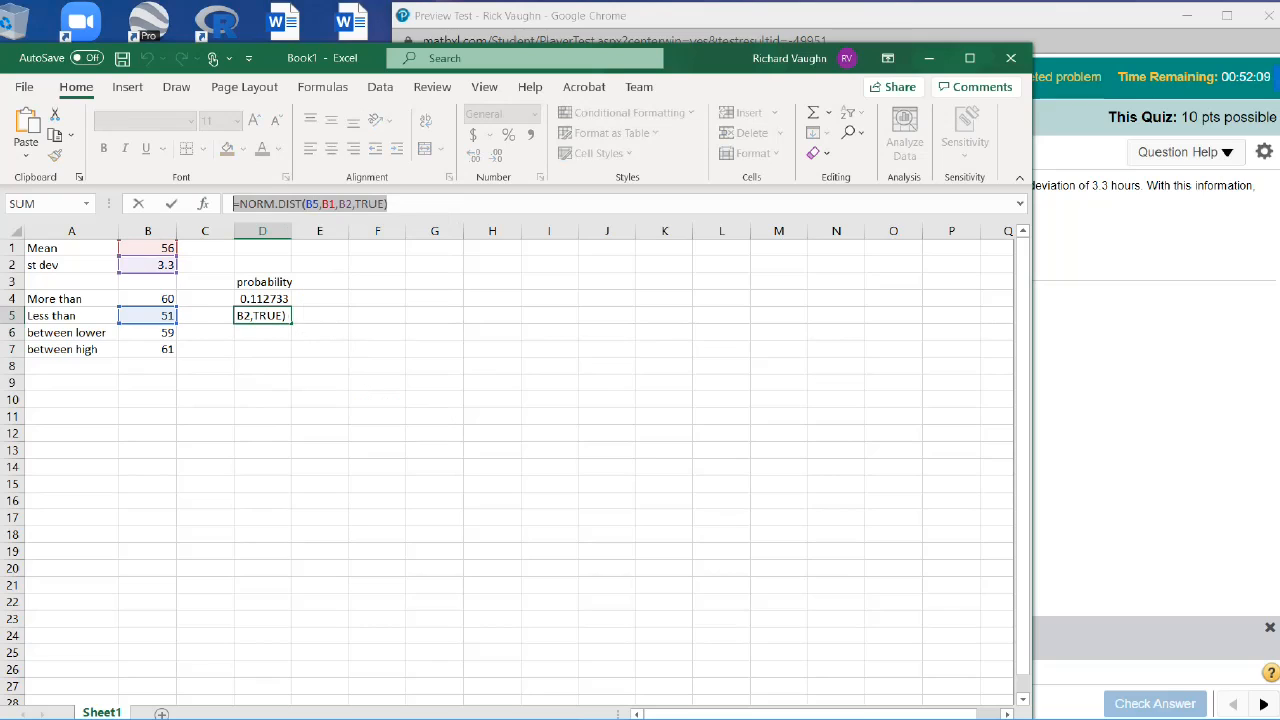
key("Return")
key("ctrl+v")
key("Down")
key("ctrl+v")
key("Up")
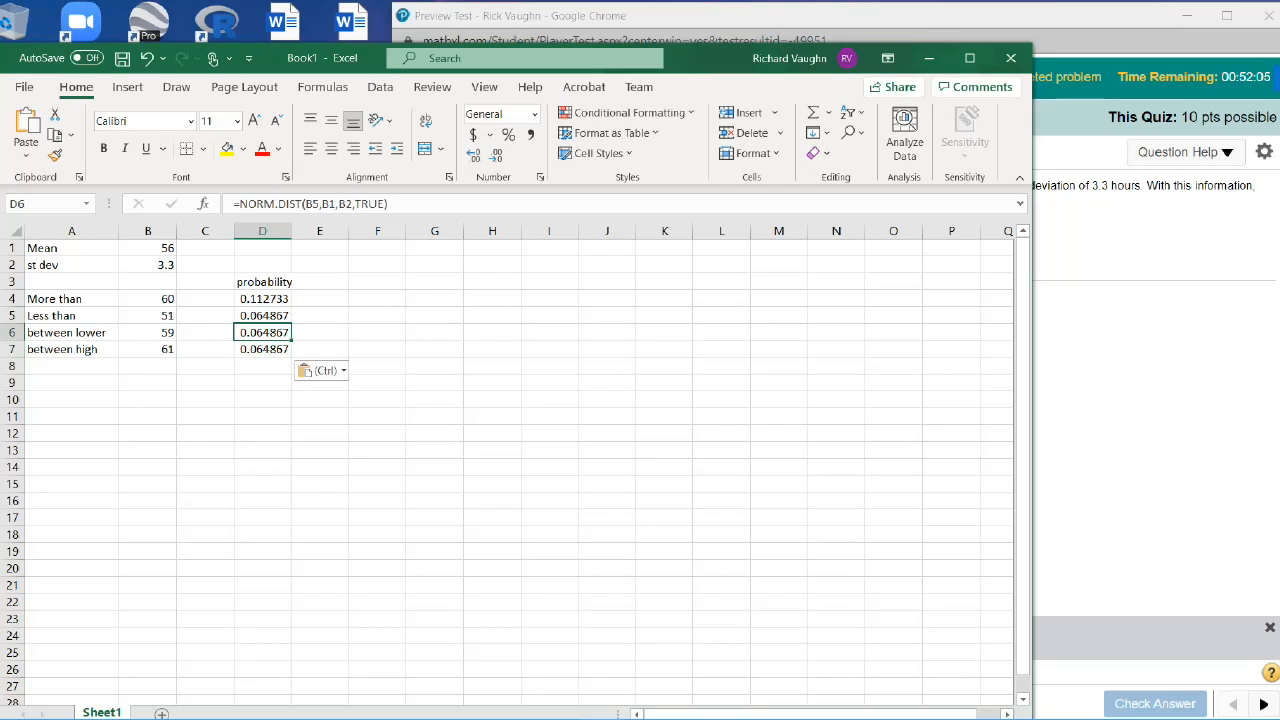
Step: Replace the x argument B5 in D6's NORM.DIST formula with 6
left_click(320, 204)
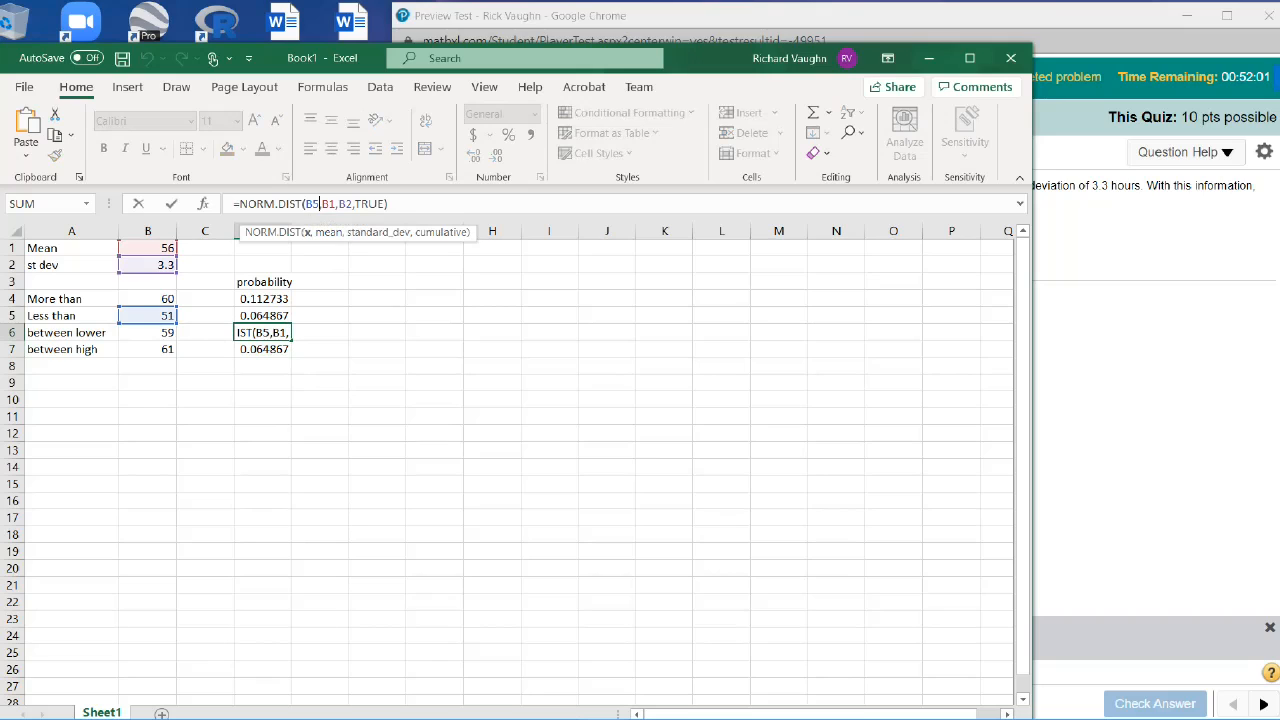
key("BackSpace")
key("BackSpace")
type("6")
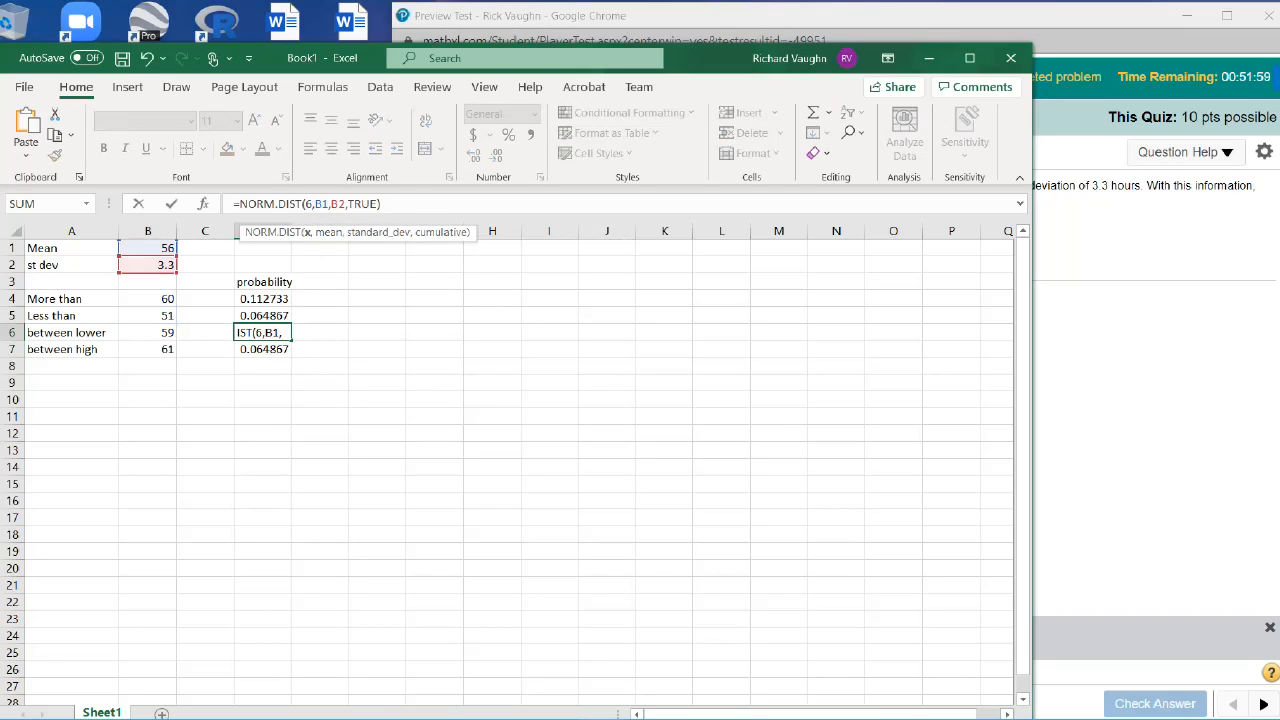
key("Return")
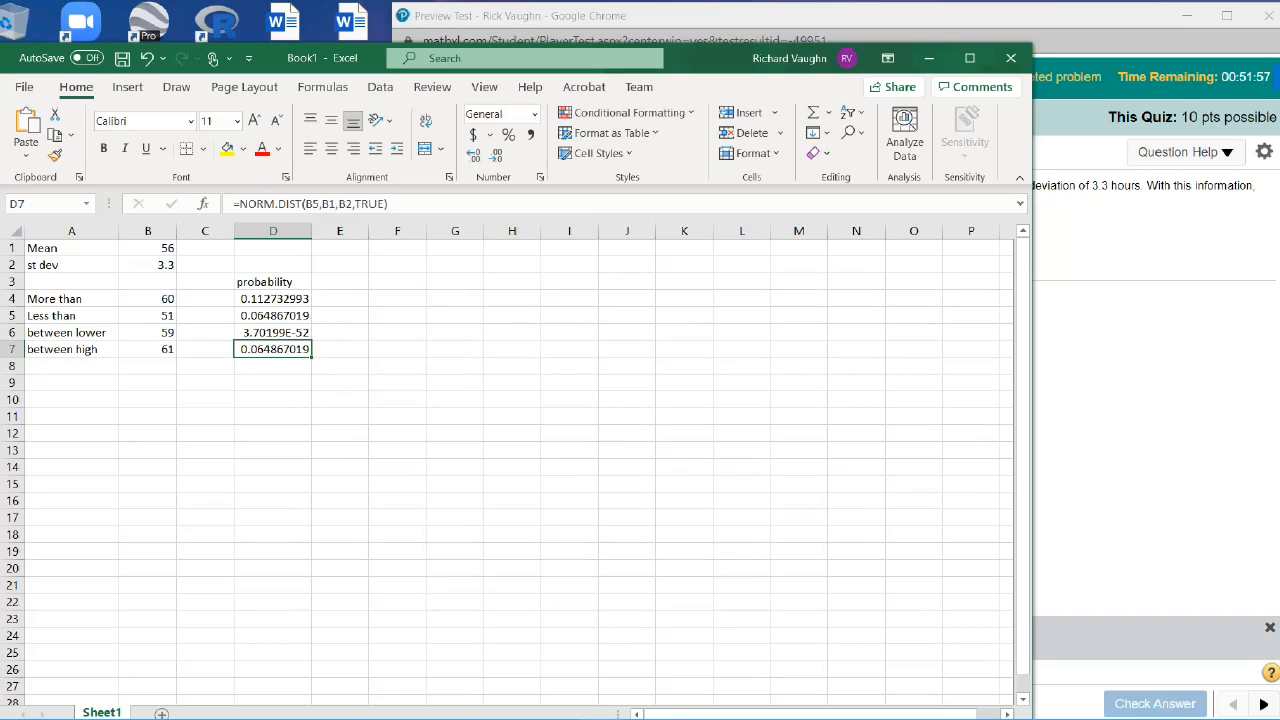
Step: Change the x argument of the NORM.DIST formula in D7 to B7
double_click(279, 349)
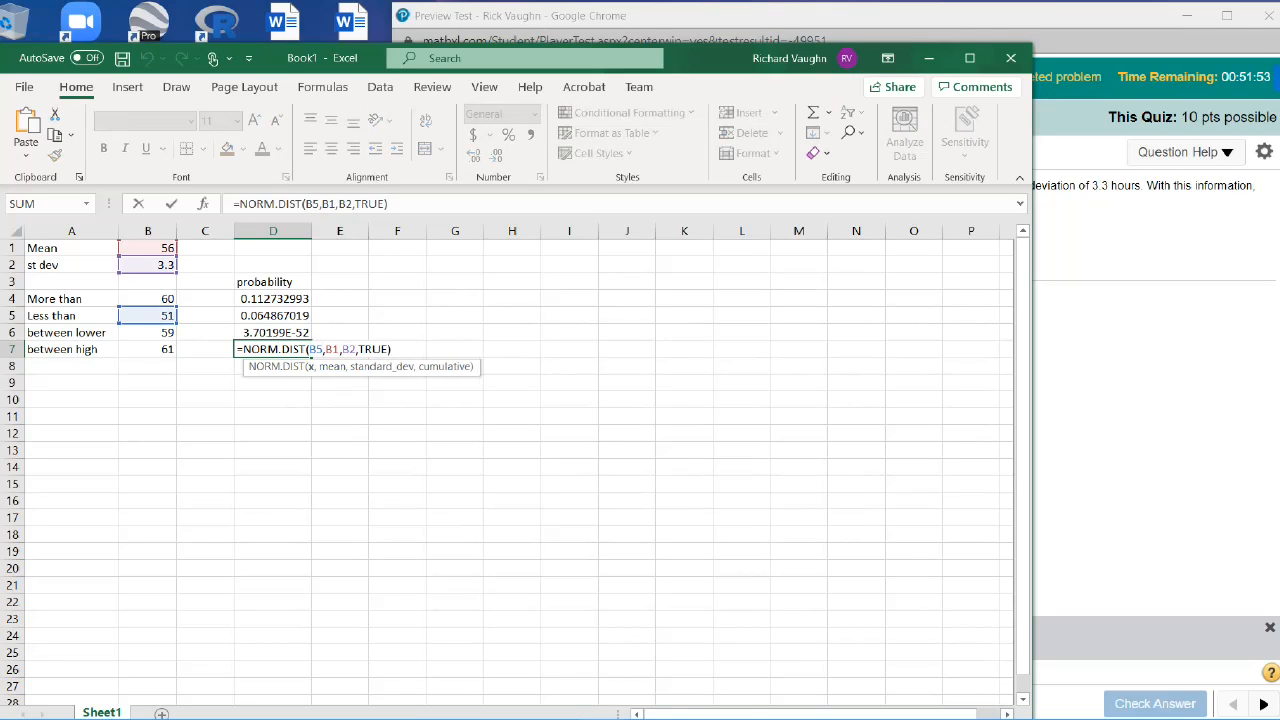
key("BackSpace")
key("BackSpace")
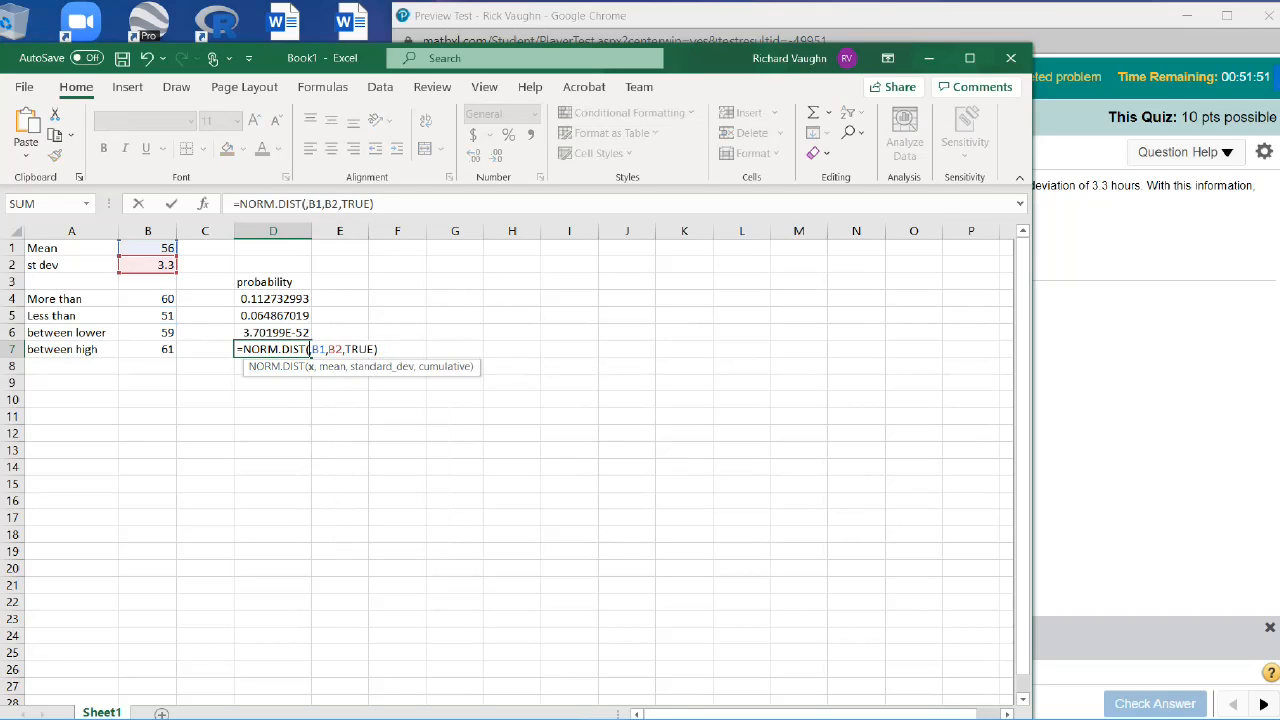
type("B7")
key("Return")
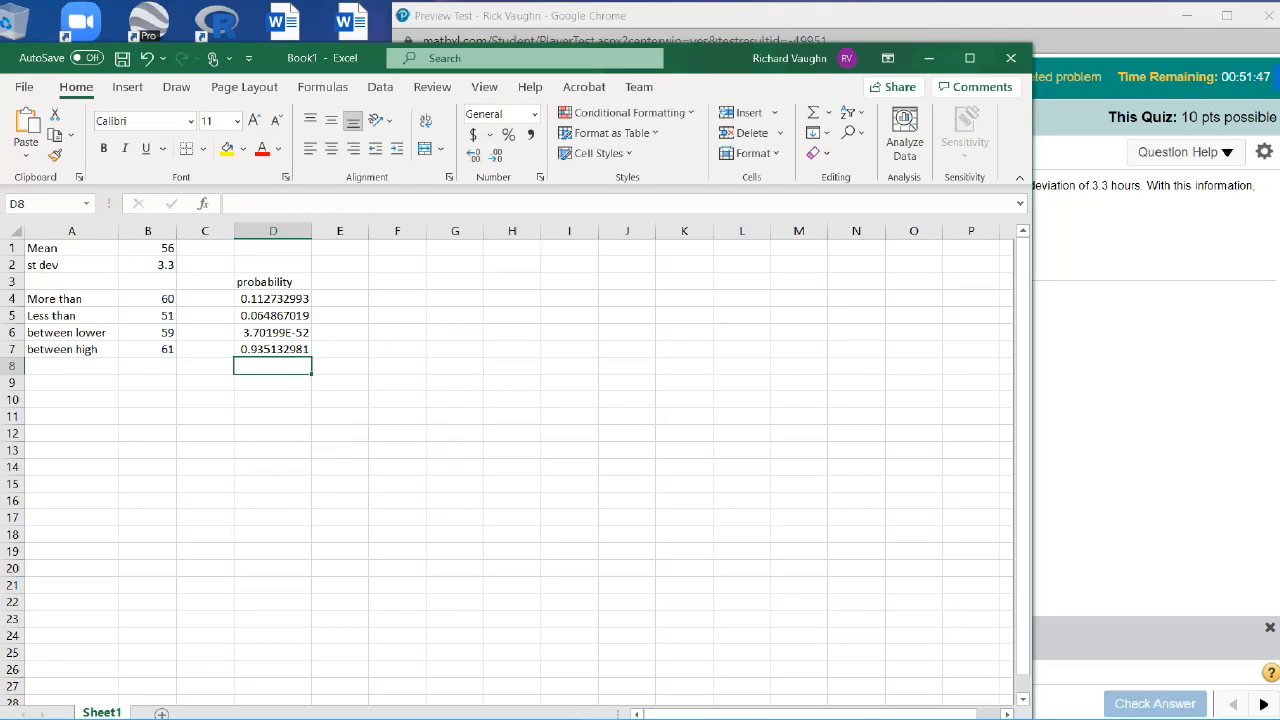
Step: Correct the x argument of the NORM.DIST formula in D6 to reference B6
double_click(261, 333)
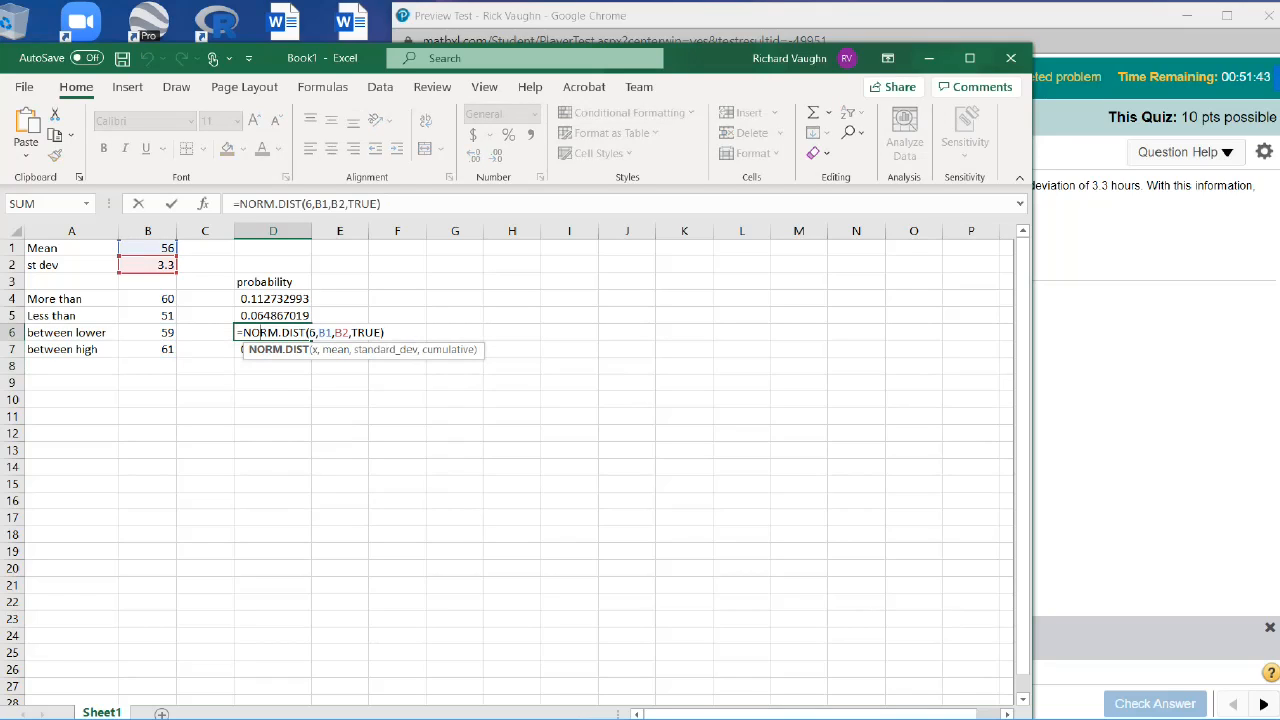
left_click(315, 333)
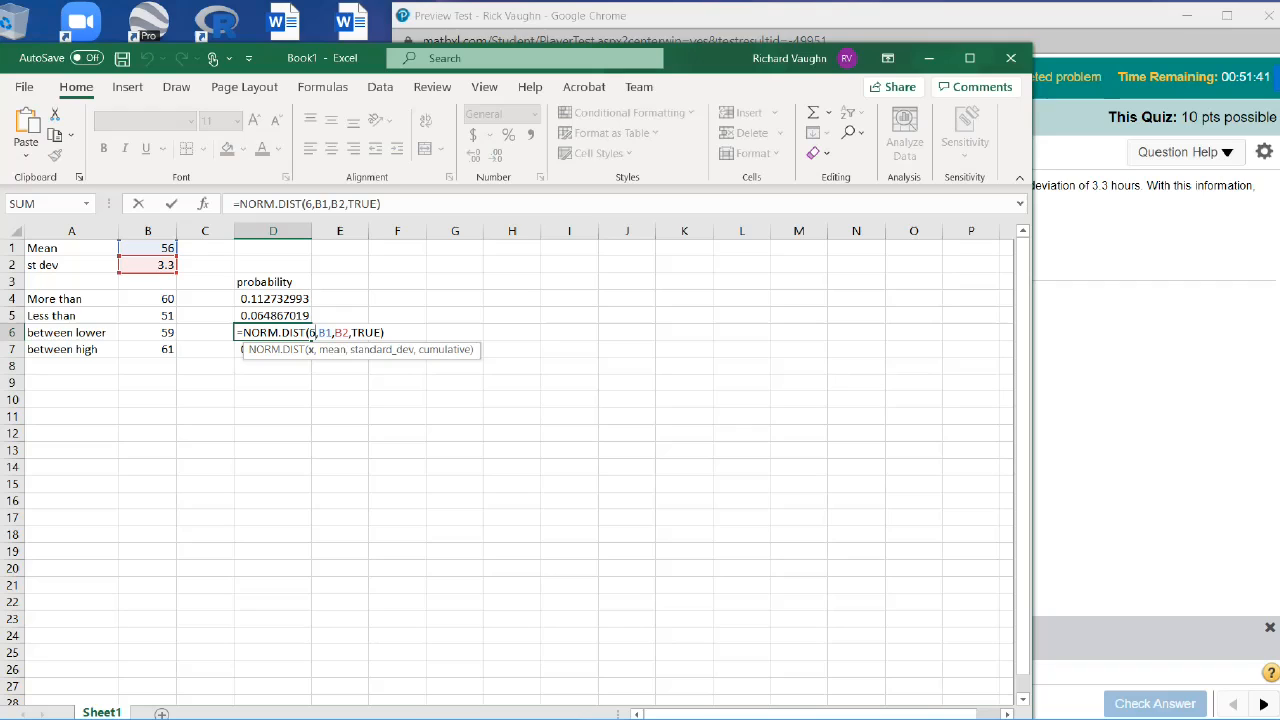
key("BackSpace")
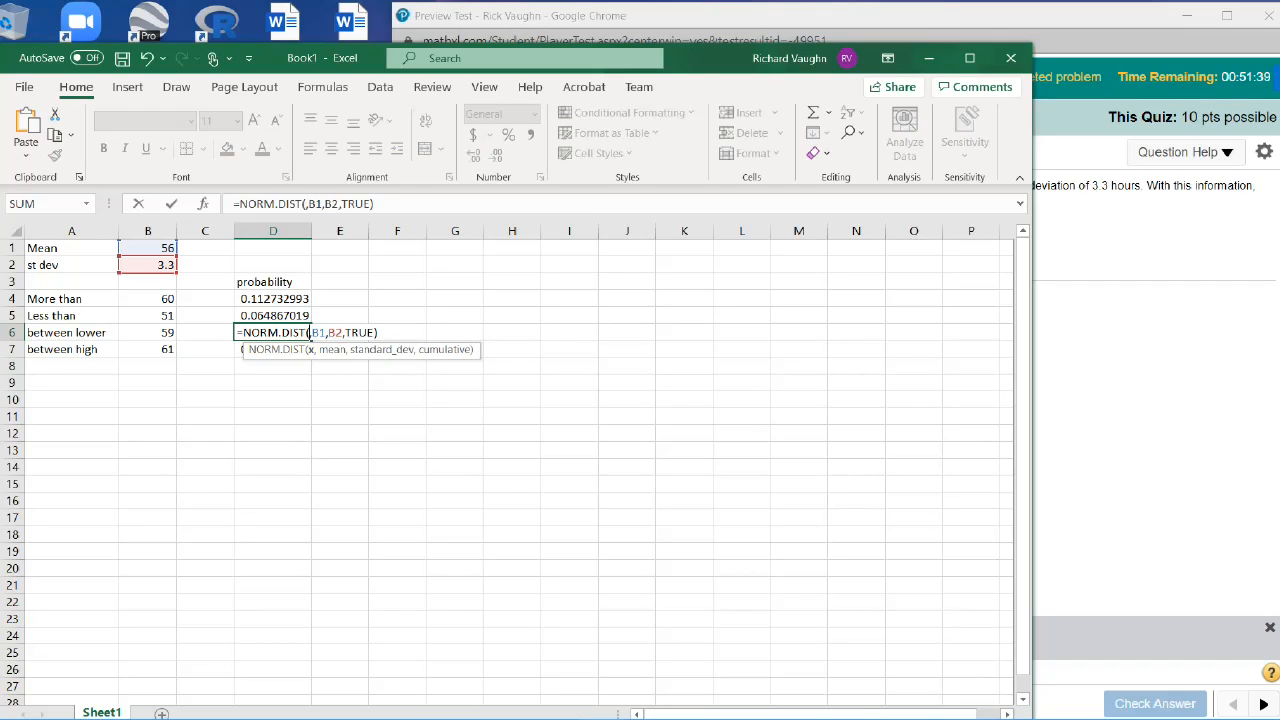
left_click(147, 332)
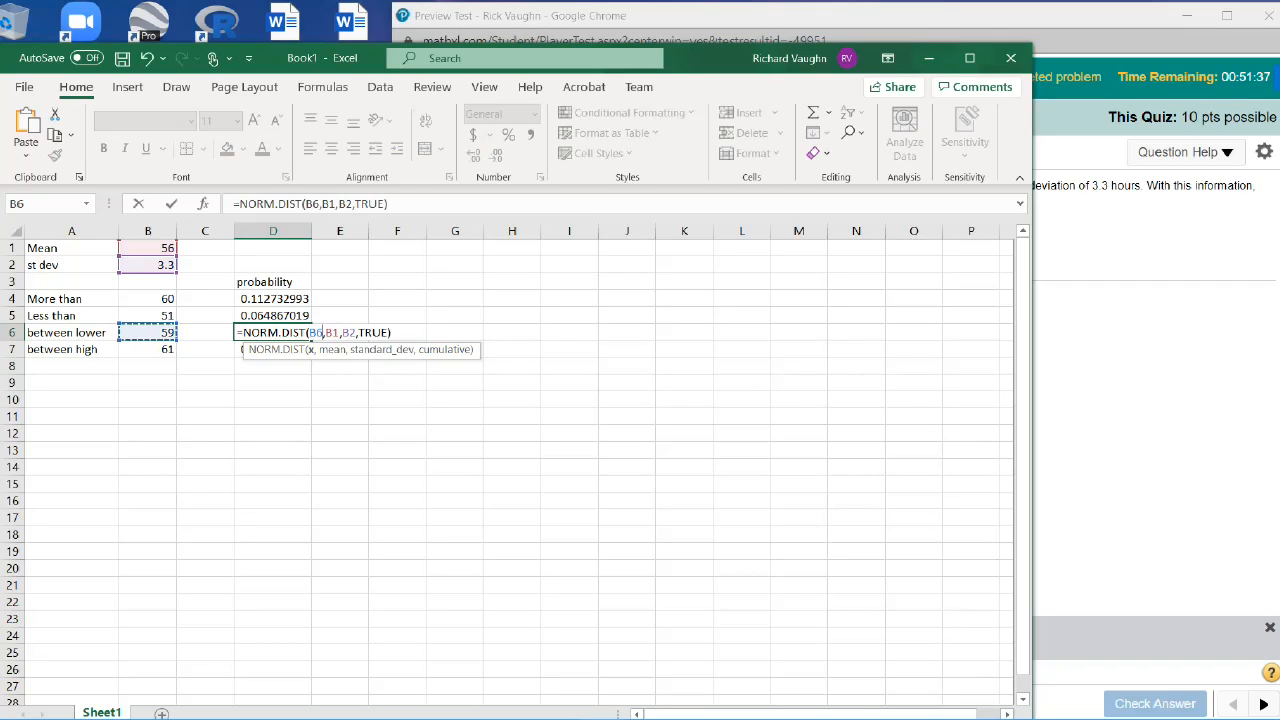
key("Return")
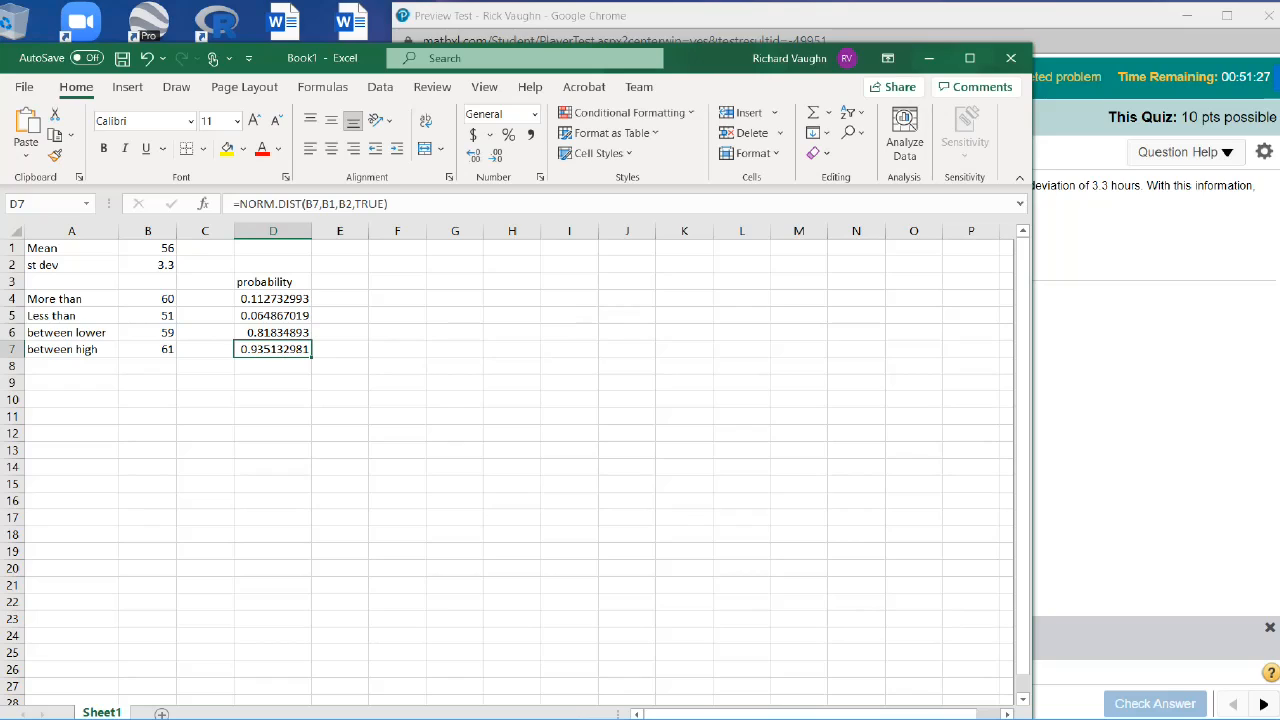
Step: Enter =D7-D6 in E7 to calculate the probability between the lower and high limits
left_click(340, 349)
type("=")
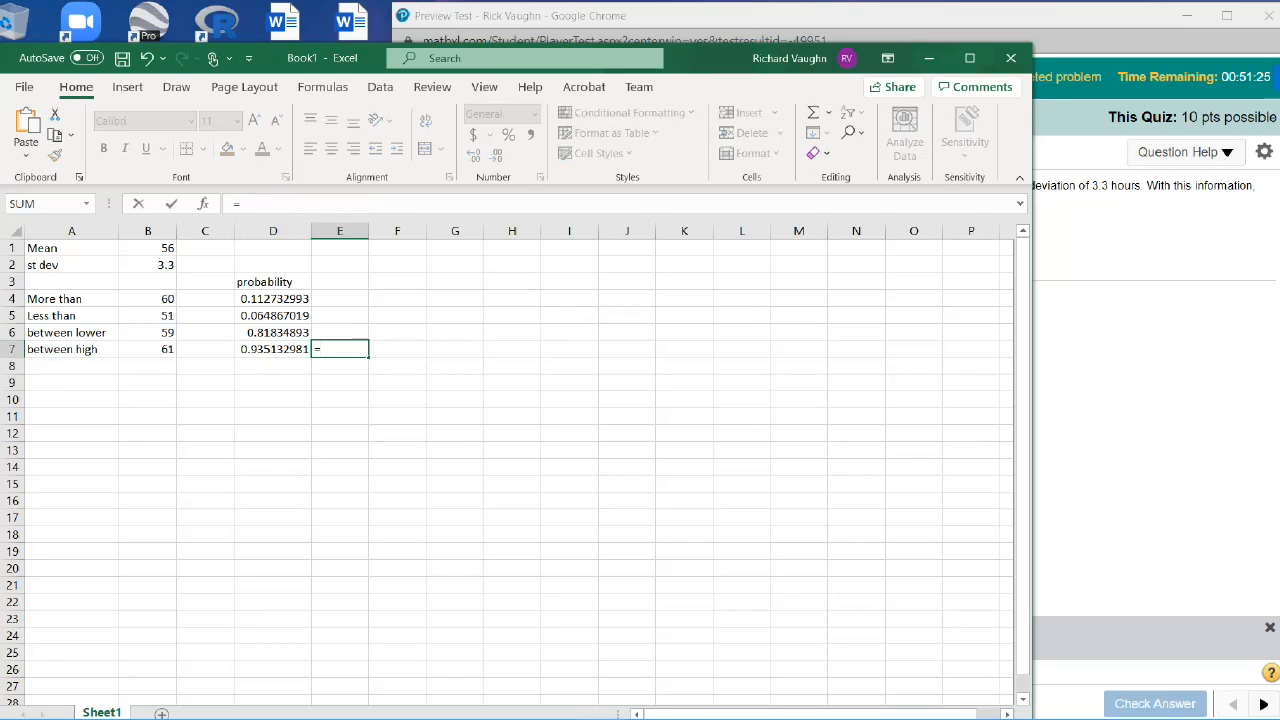
key("Left")
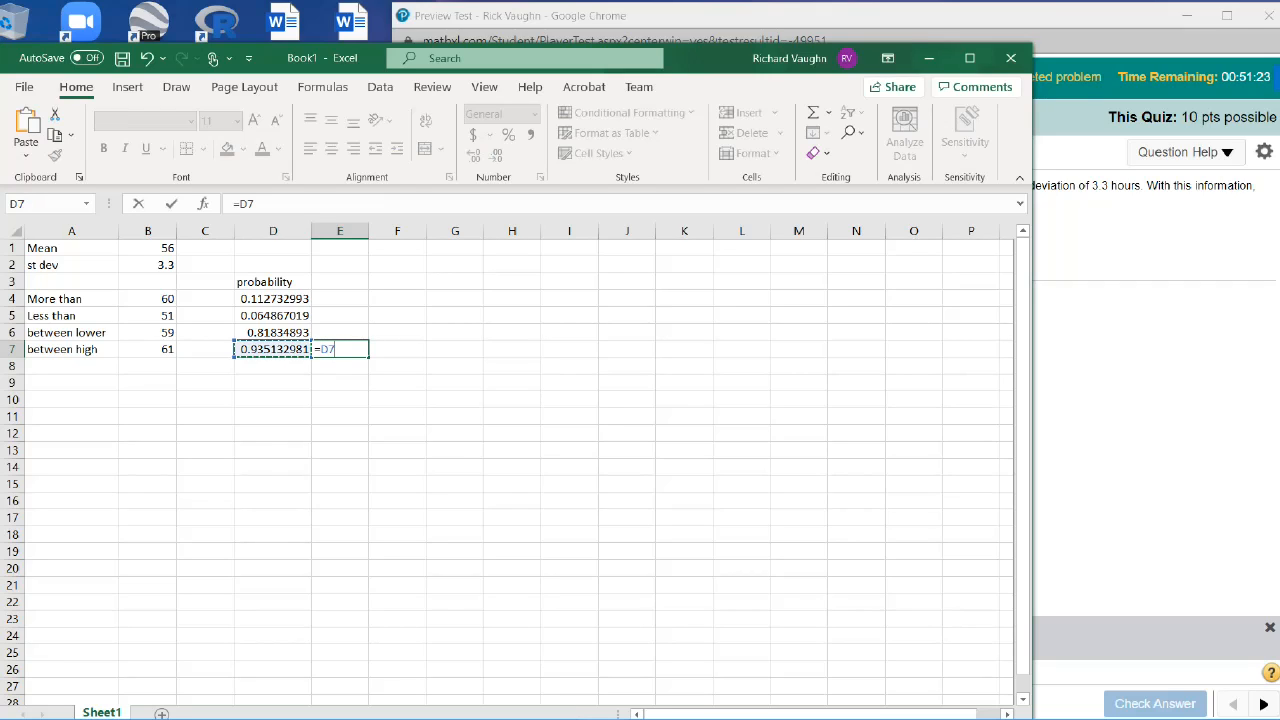
type("-")
key("Up")
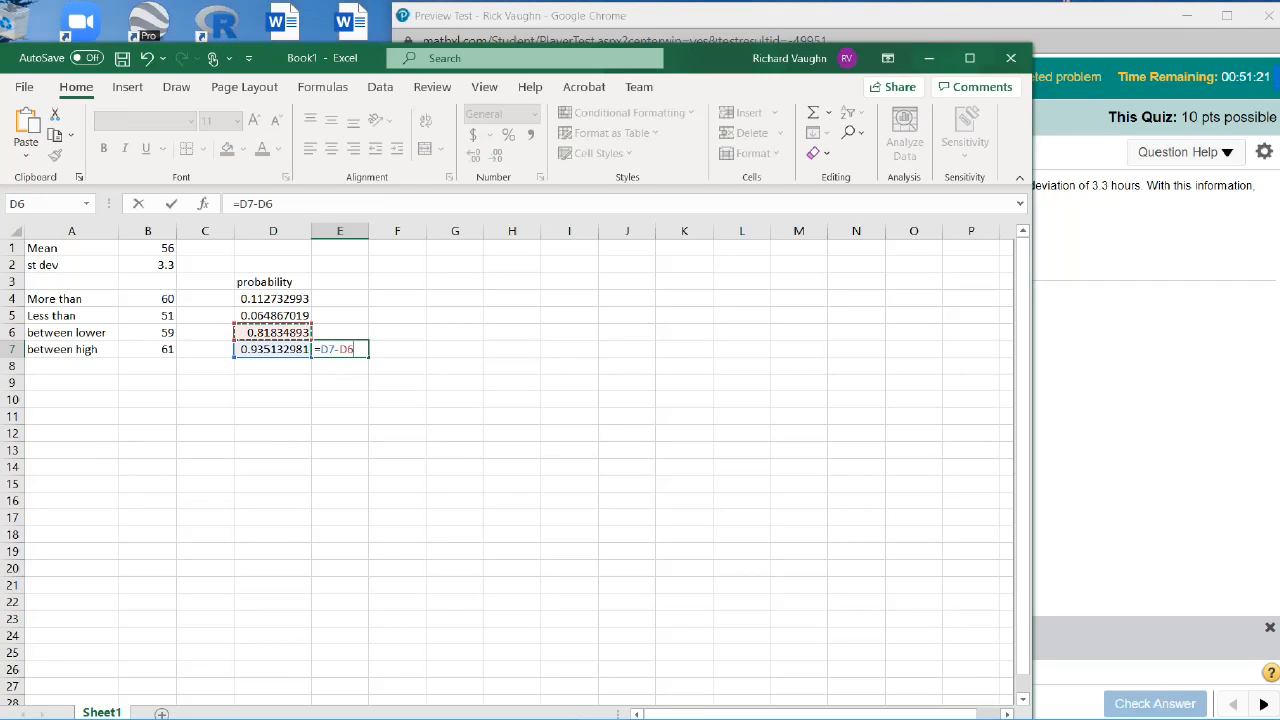
key("Return")
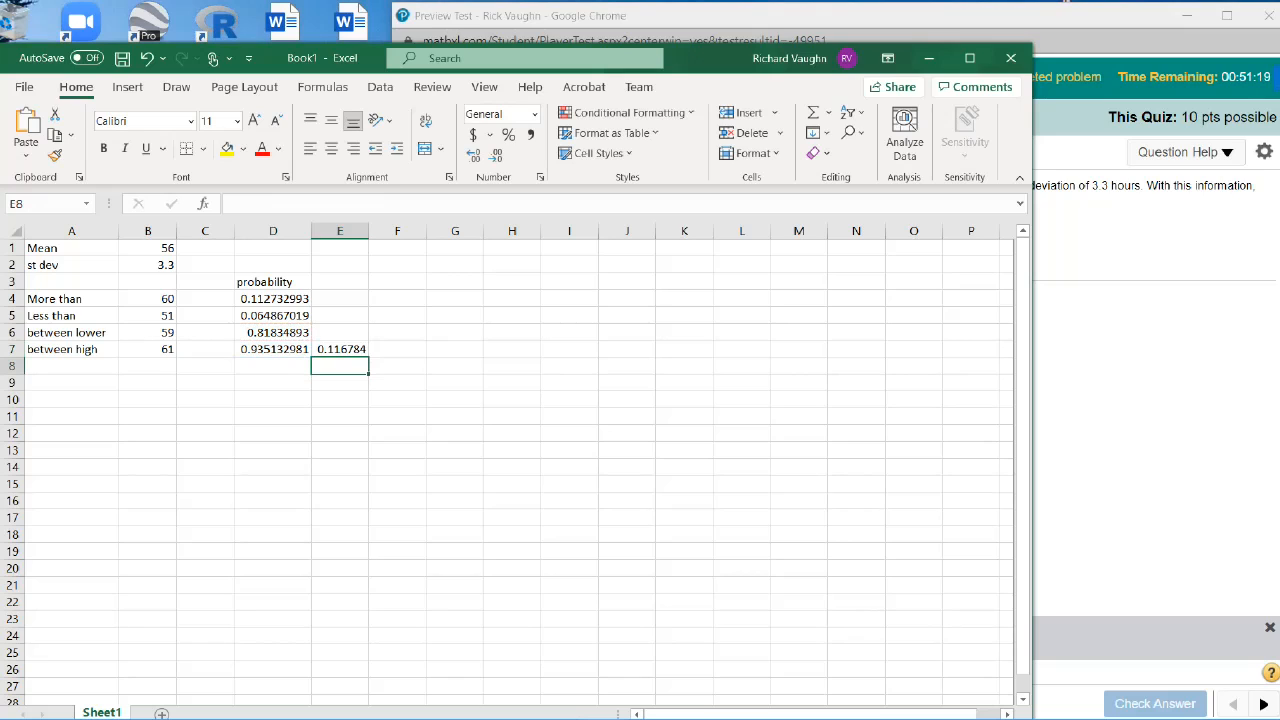
Step: Switch to the quiz window in Chrome and answer part (c) with 0.1168
key("alt+Tab")
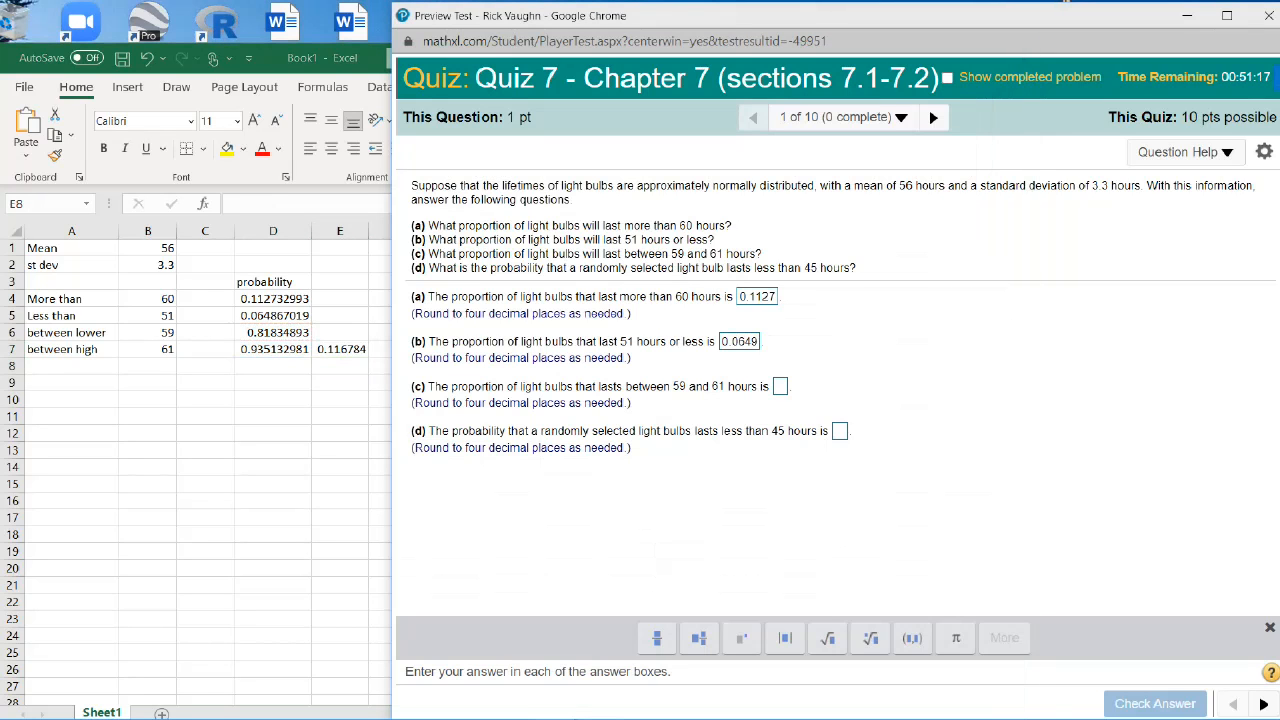
left_click(780, 387)
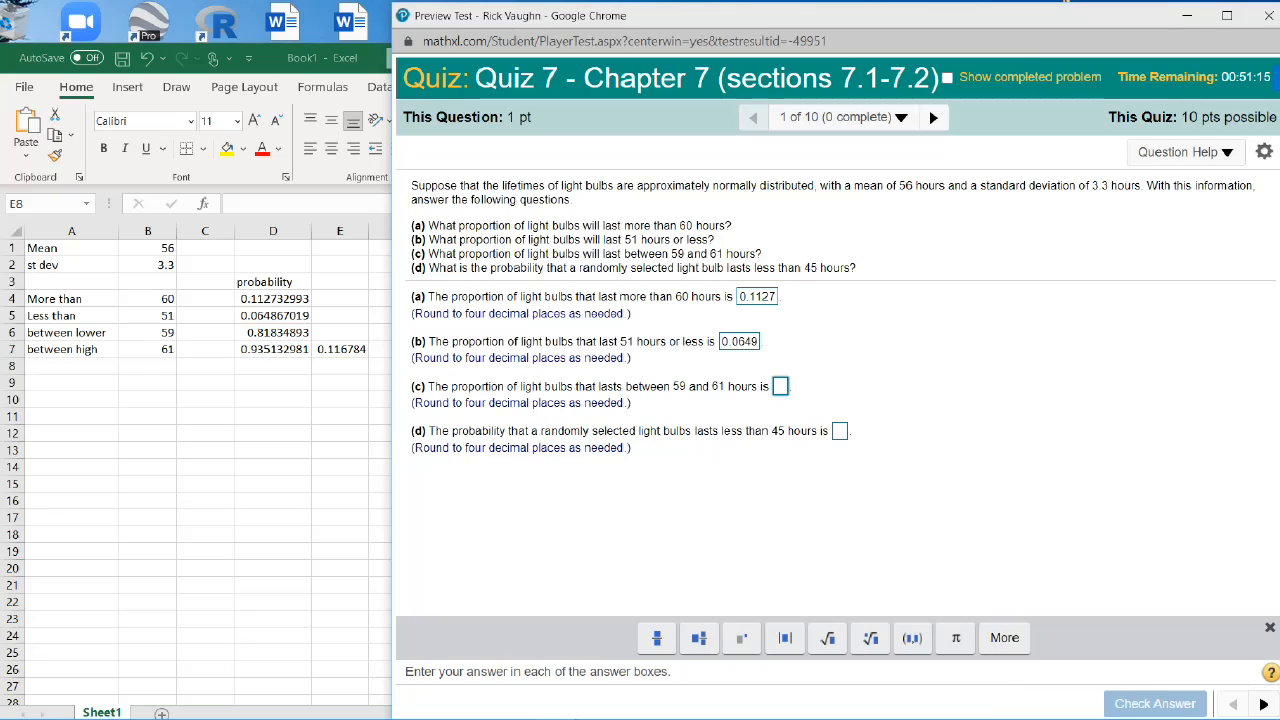
type("0/1168")
key("BackSpace")
key("BackSpace")
key("BackSpace")
key("BackSpace")
key("BackSpace")
key("BackSpace")
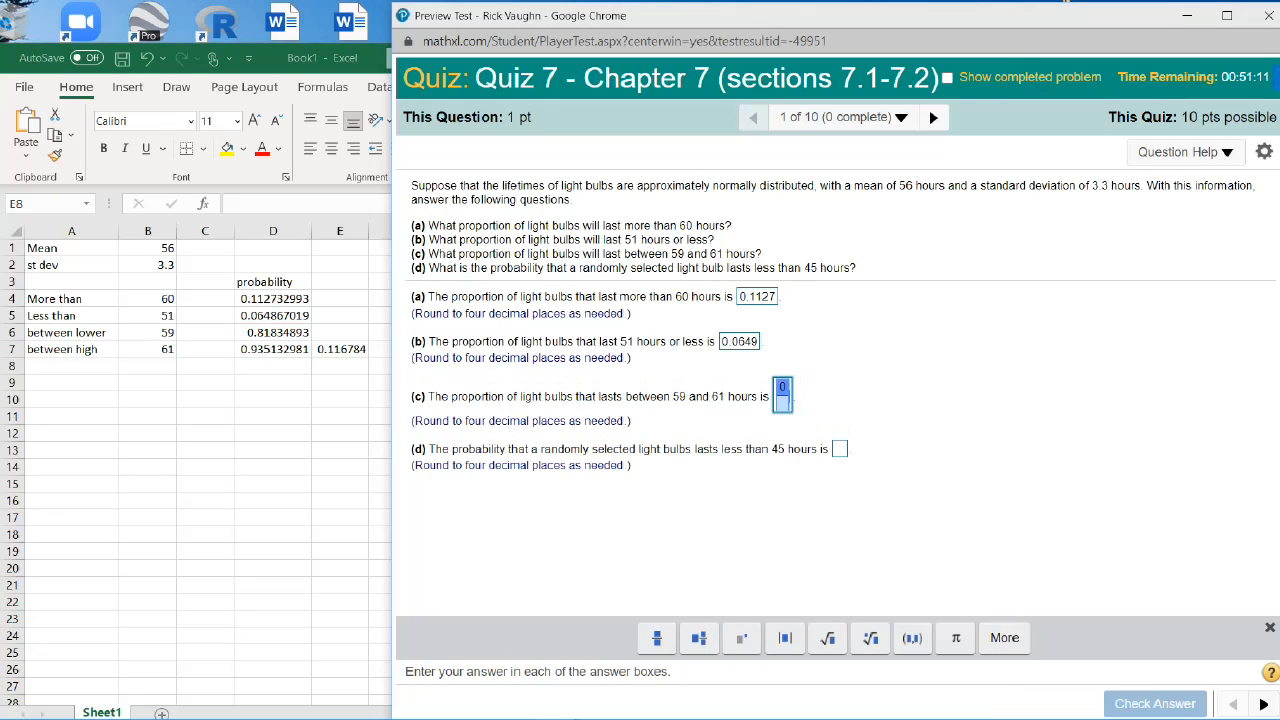
type("0.1168")
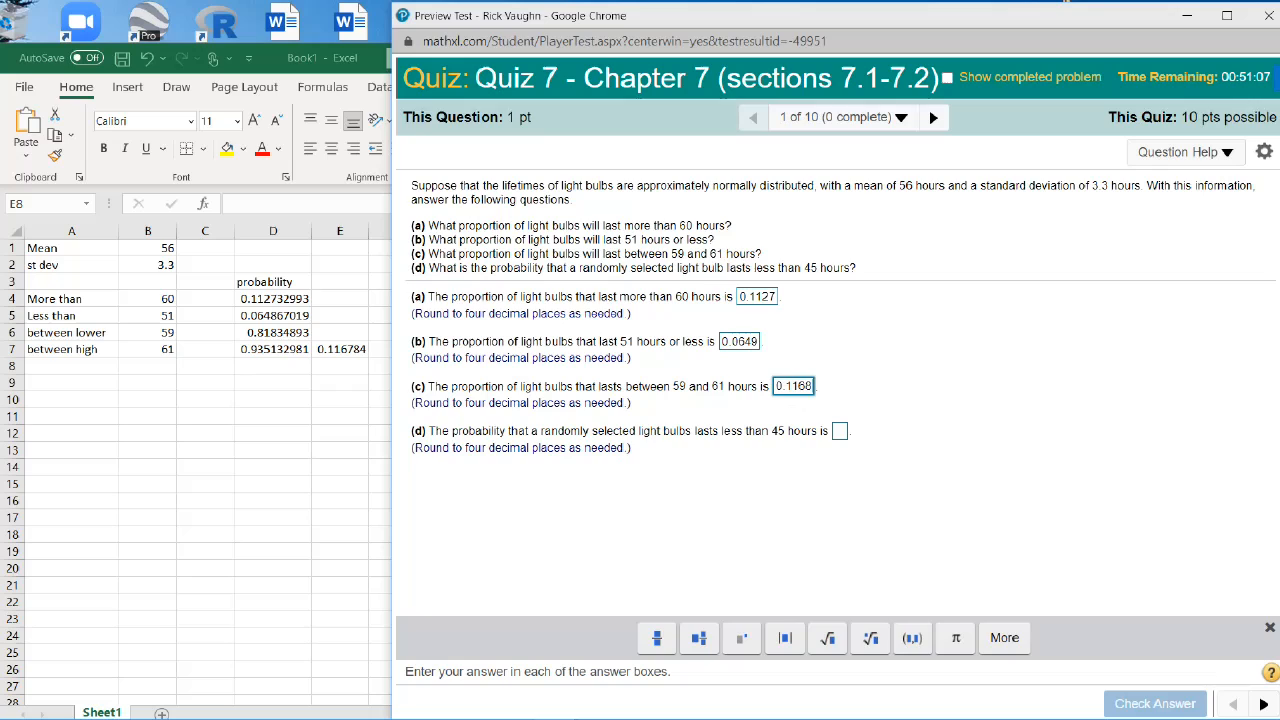
left_click(840, 431)
Step: Return to the Excel worksheet and fill the answer cells D4:D5 and E7 with yellow
key("alt+Tab")
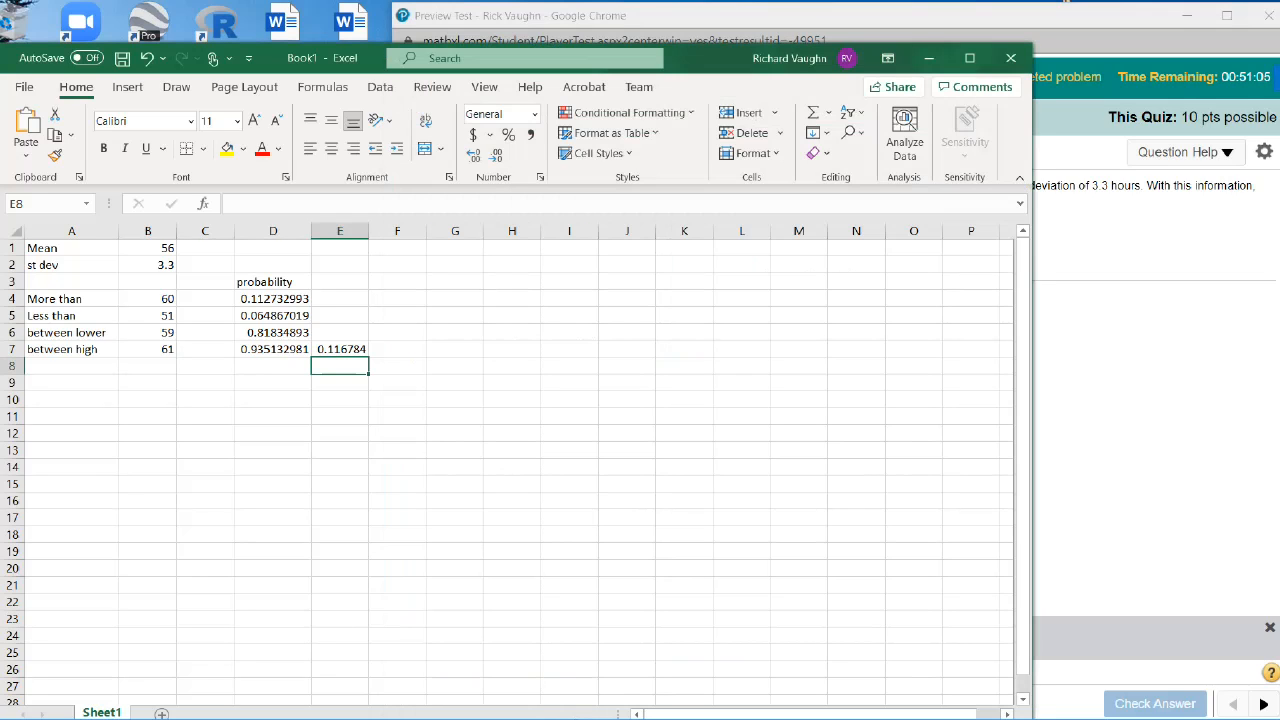
left_click_drag(273, 299, 273, 316)
left_click(227, 149)
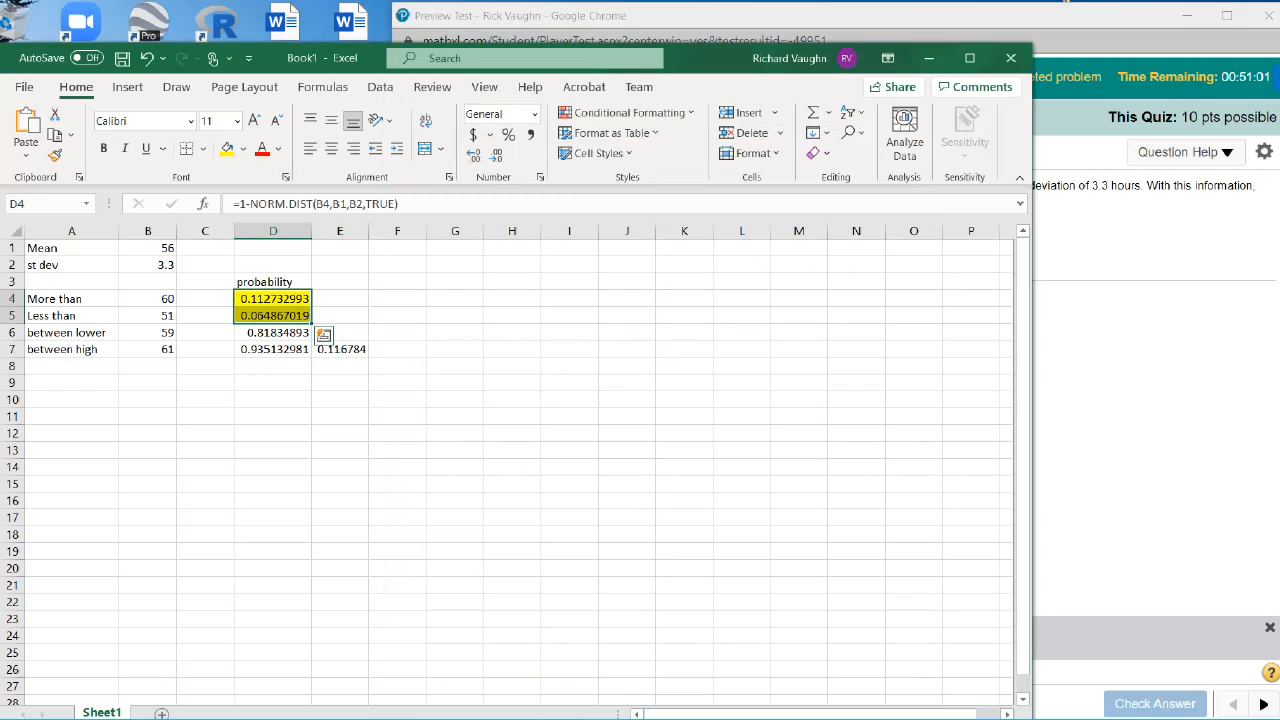
left_click(341, 350)
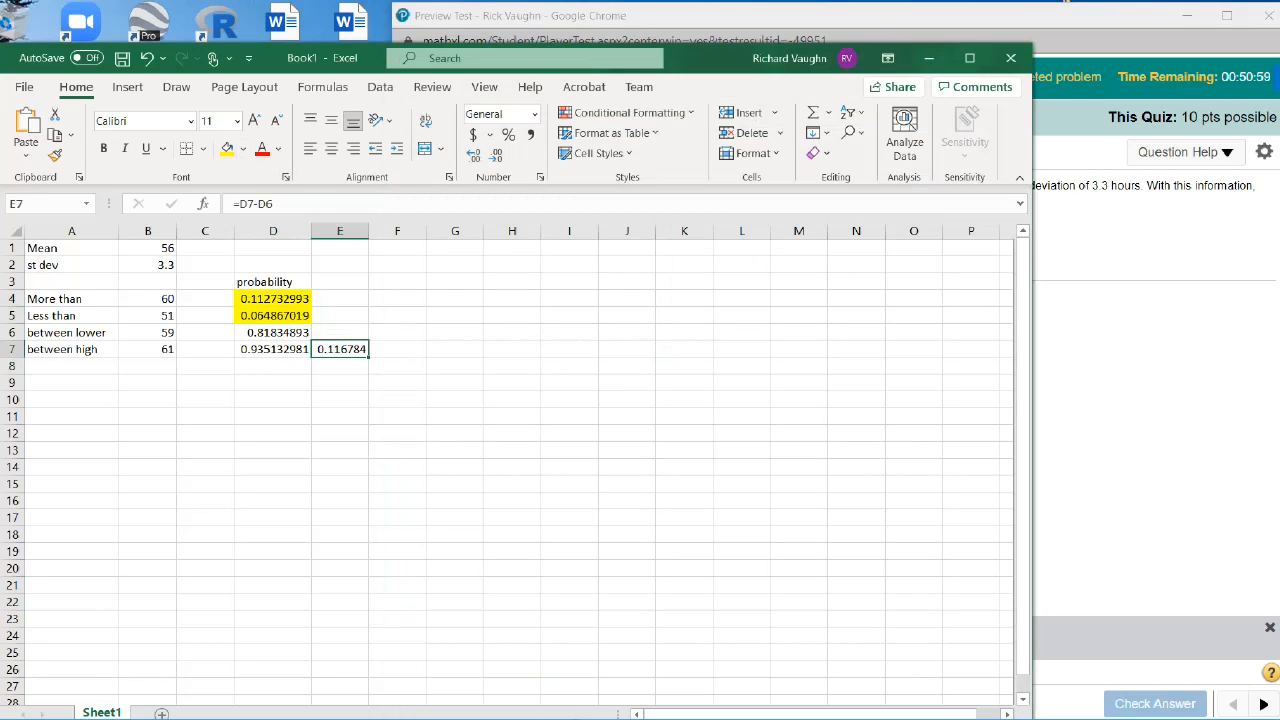
left_click(227, 149)
left_click(388, 307)
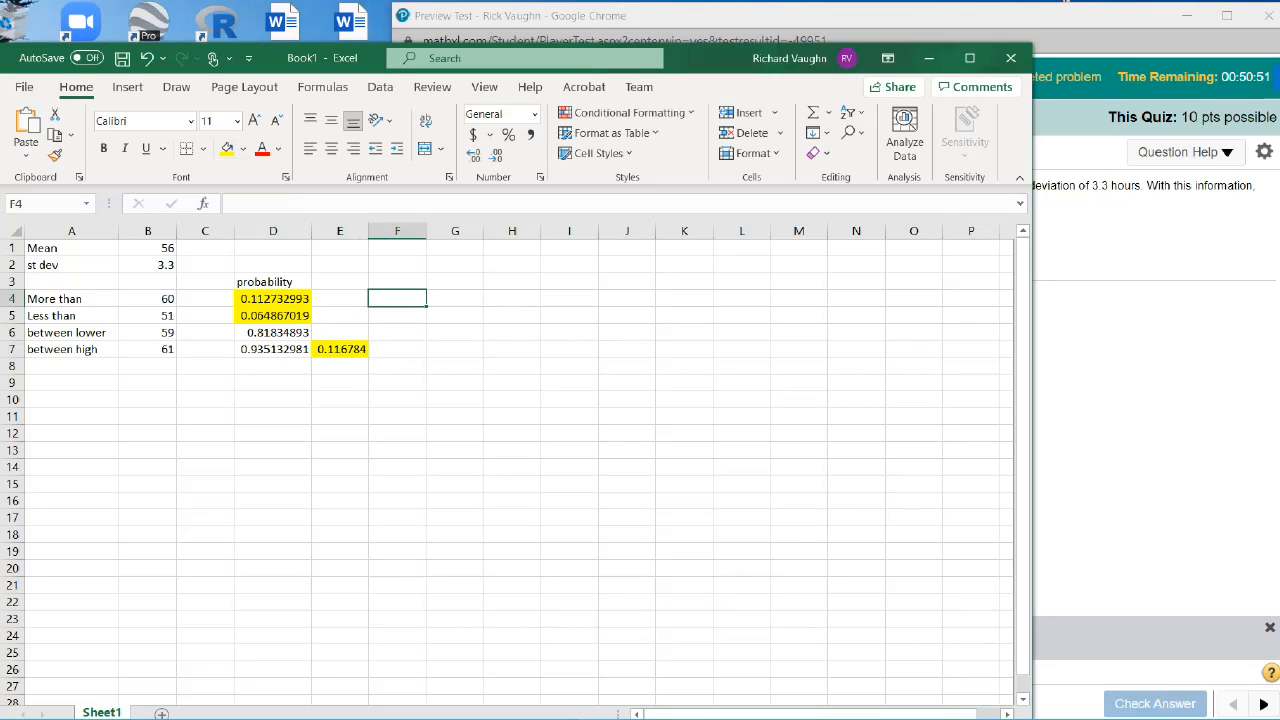
Step: Fill the input cells B4:B7 and B1:B2 with light blue
left_click_drag(147, 298, 147, 349)
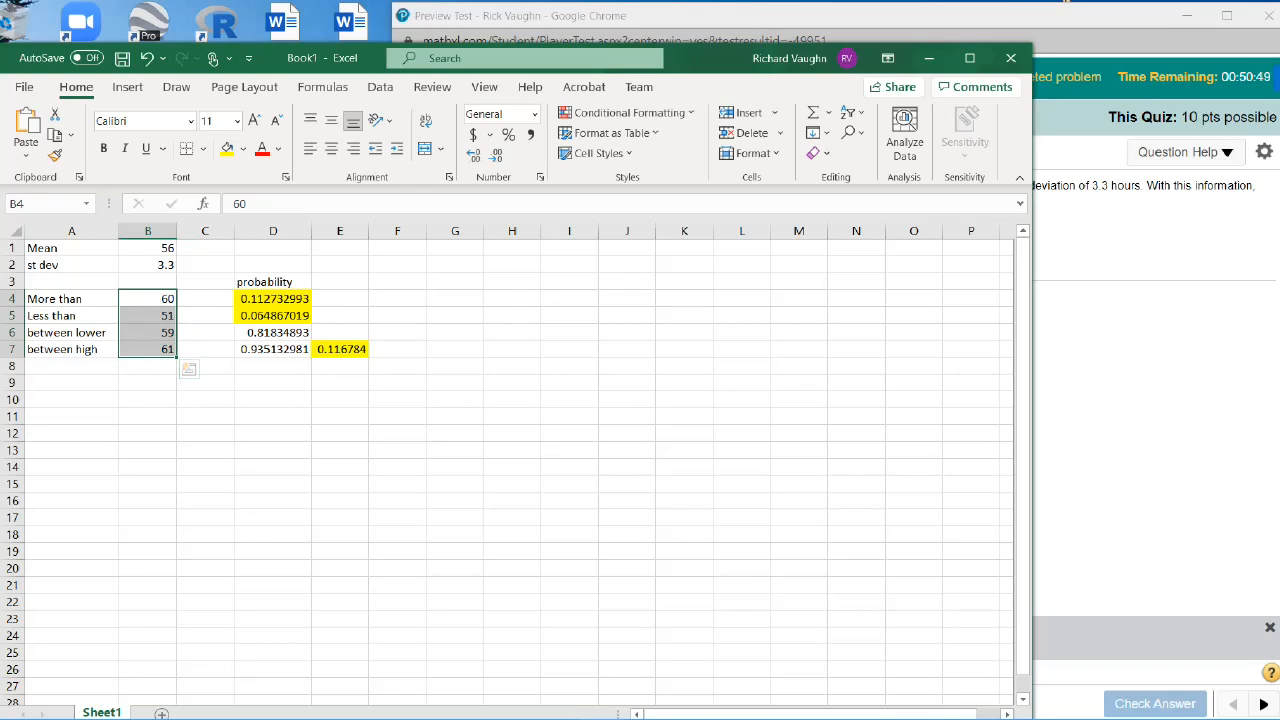
left_click(242, 148)
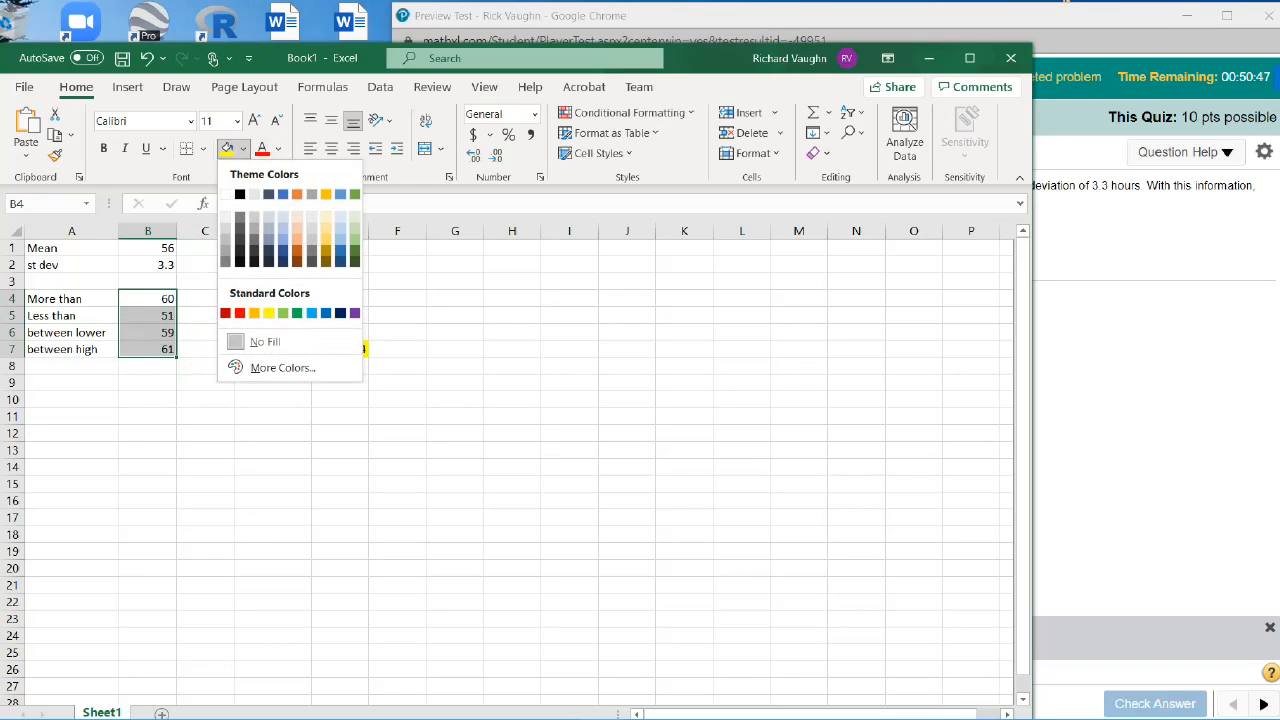
key("Escape")
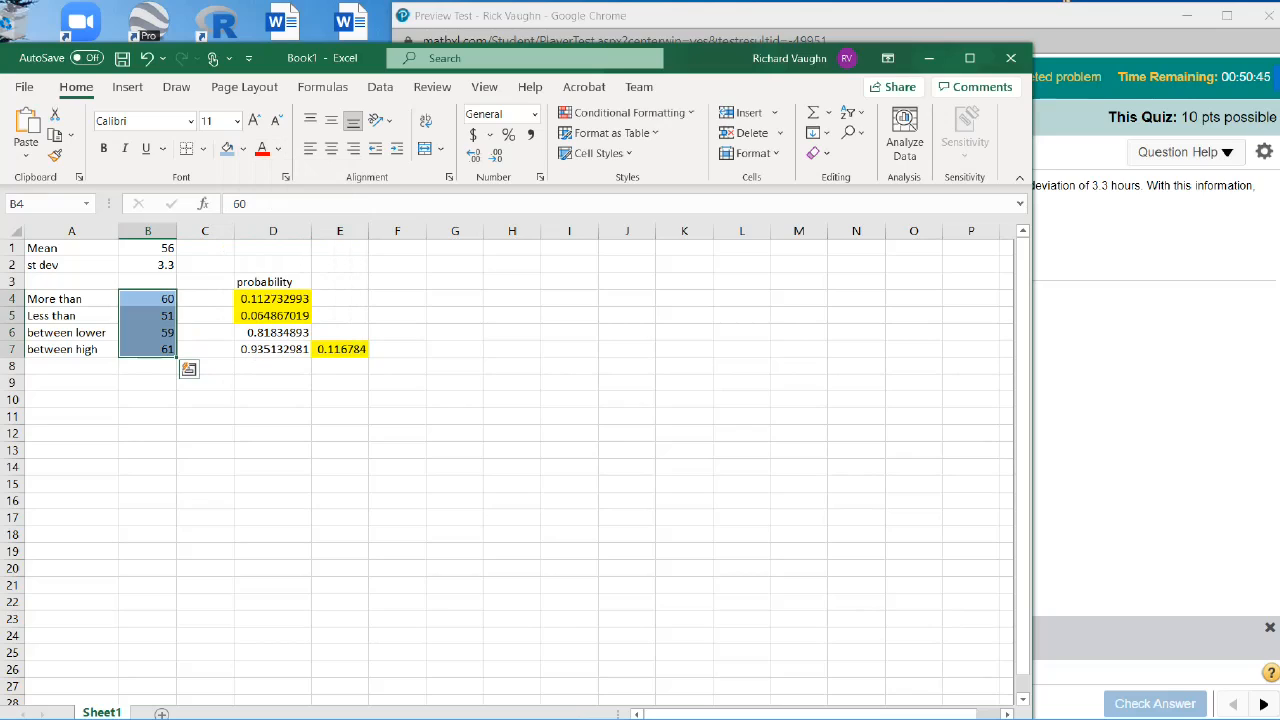
left_click(205, 433)
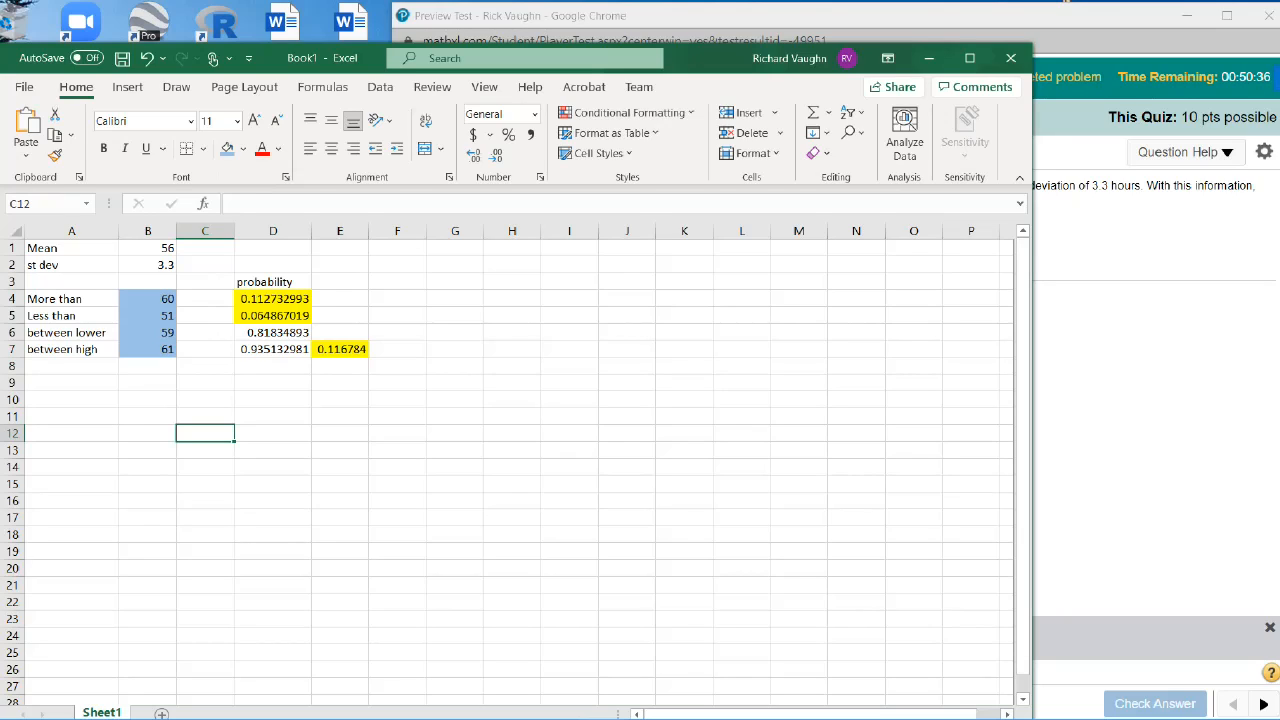
left_click_drag(148, 248, 148, 265)
left_click(227, 149)
left_click(455, 299)
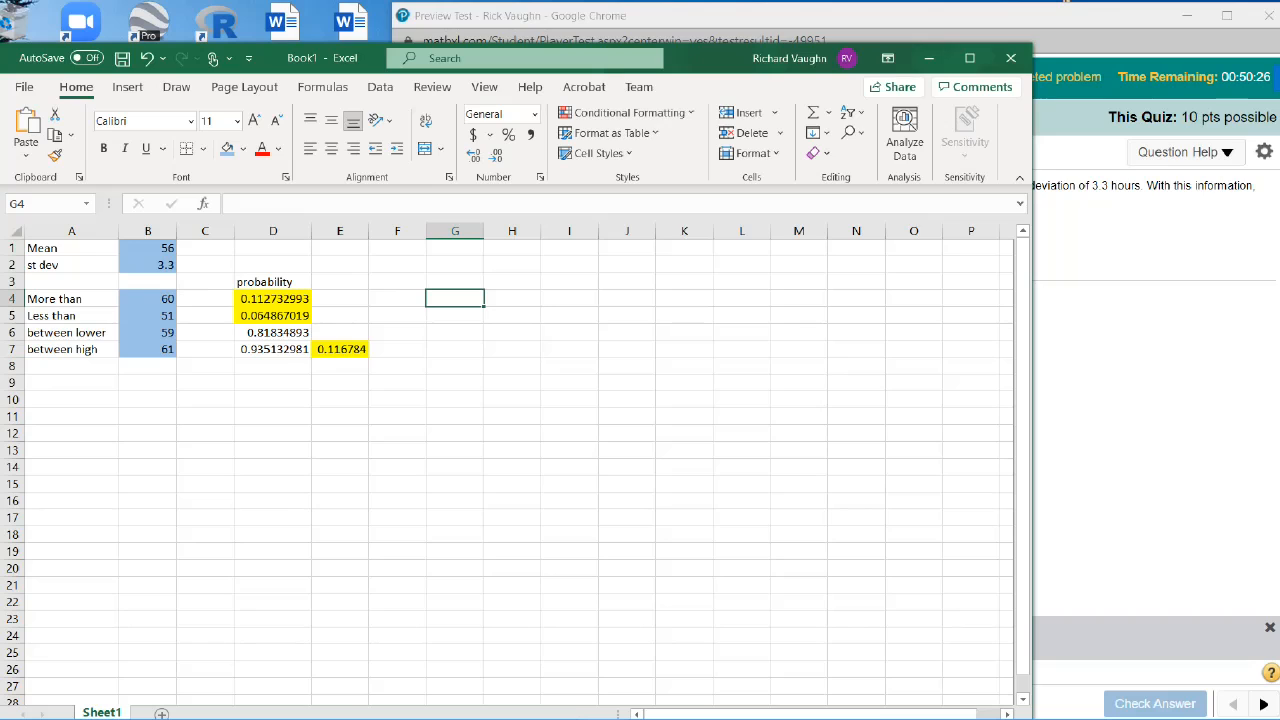
Step: Check part (d) in the Chrome quiz window, return to Excel and set the "Less than" value in B5 to 45
key("alt+Tab")
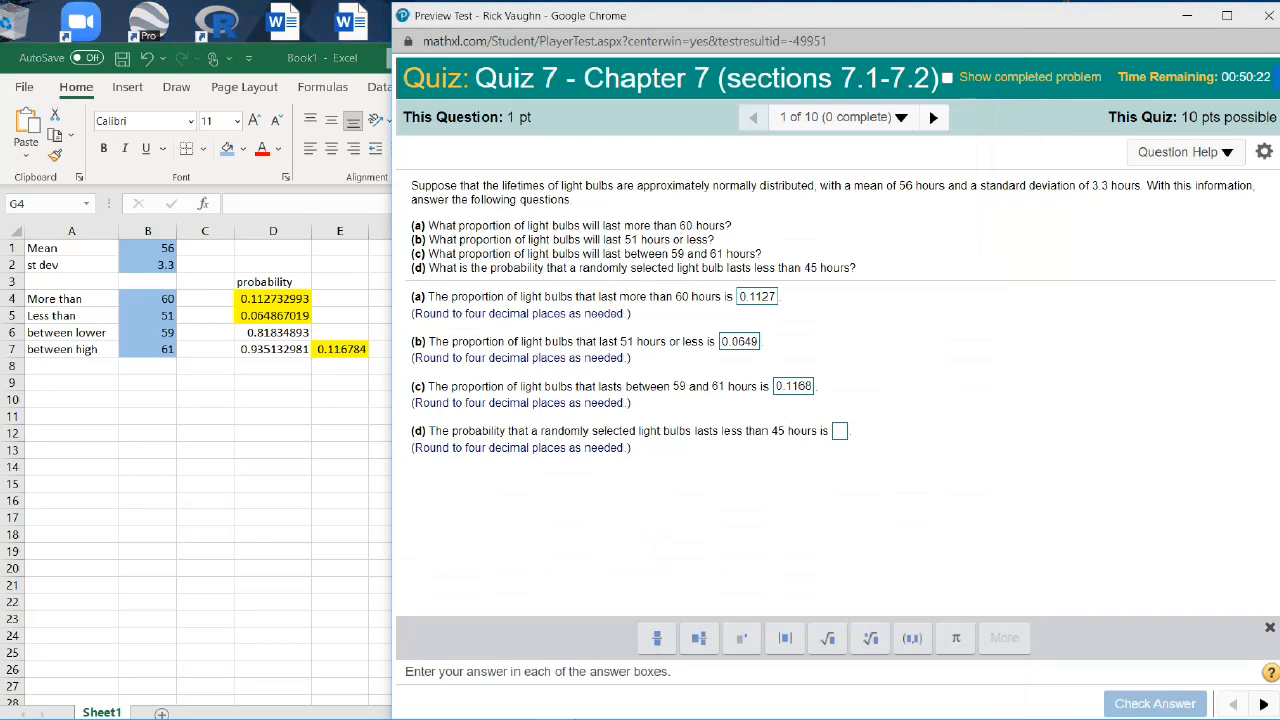
key("alt+Tab")
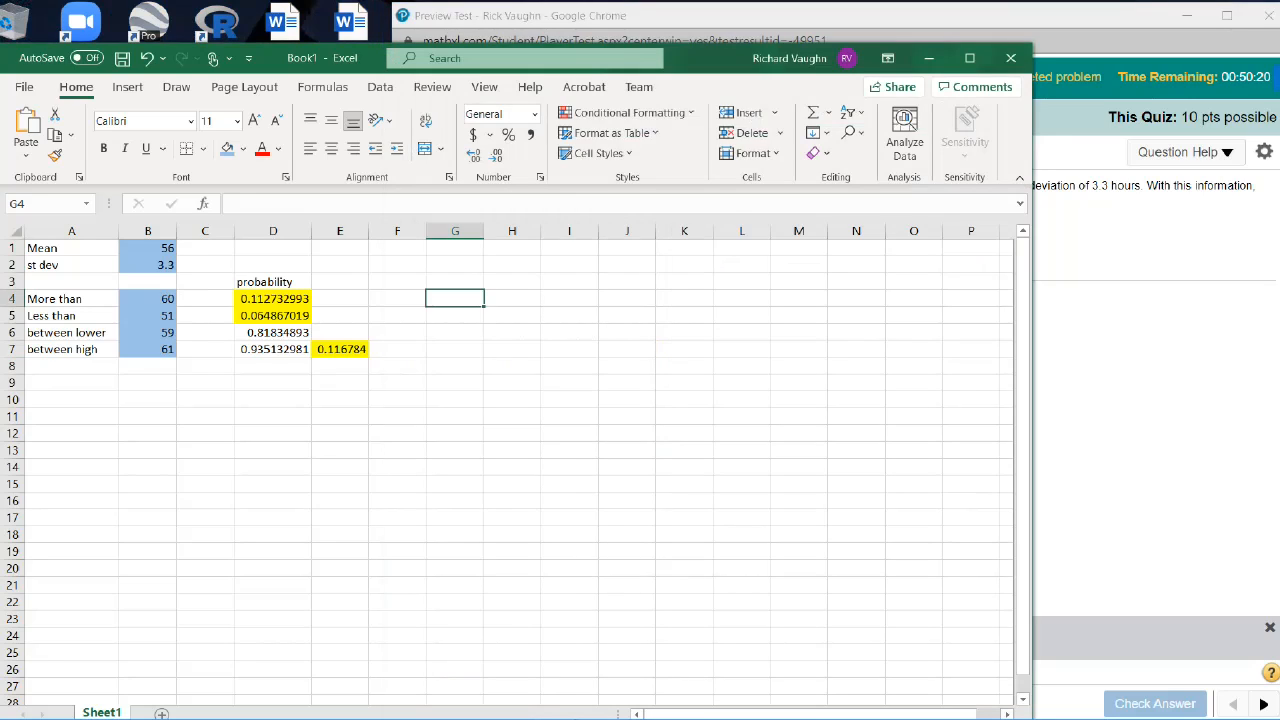
left_click(148, 316)
type("45")
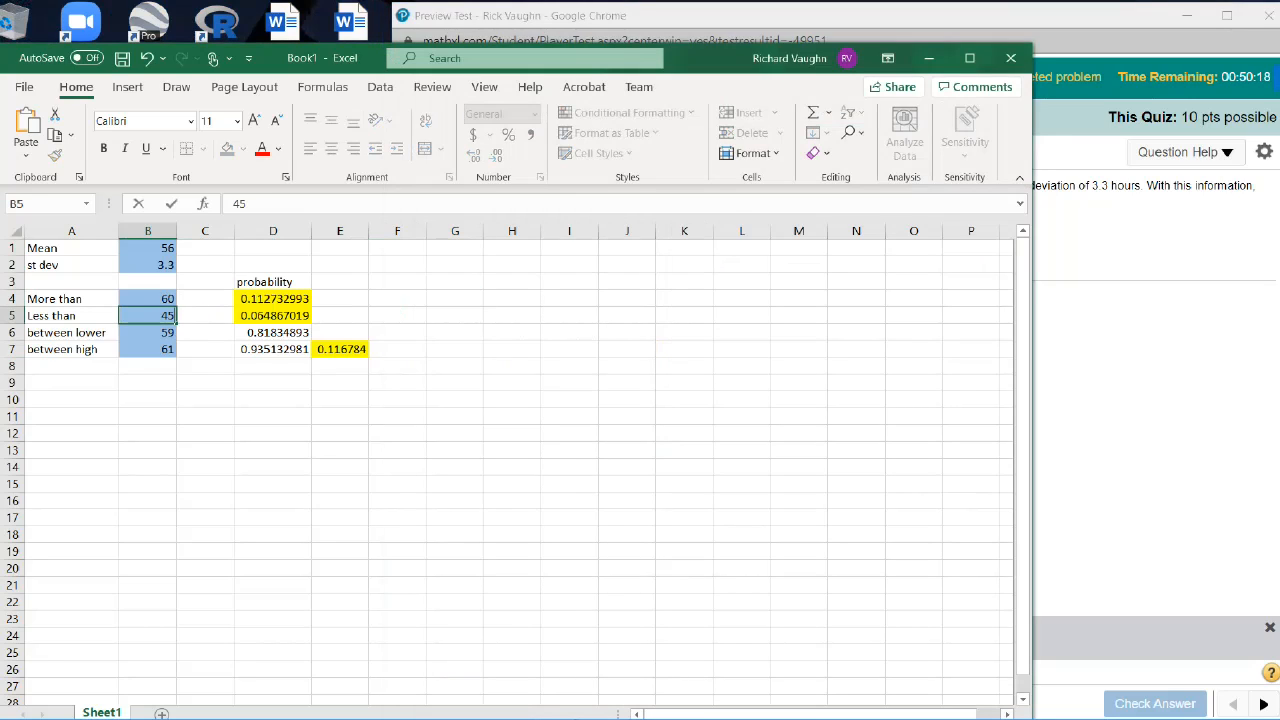
key("Tab")
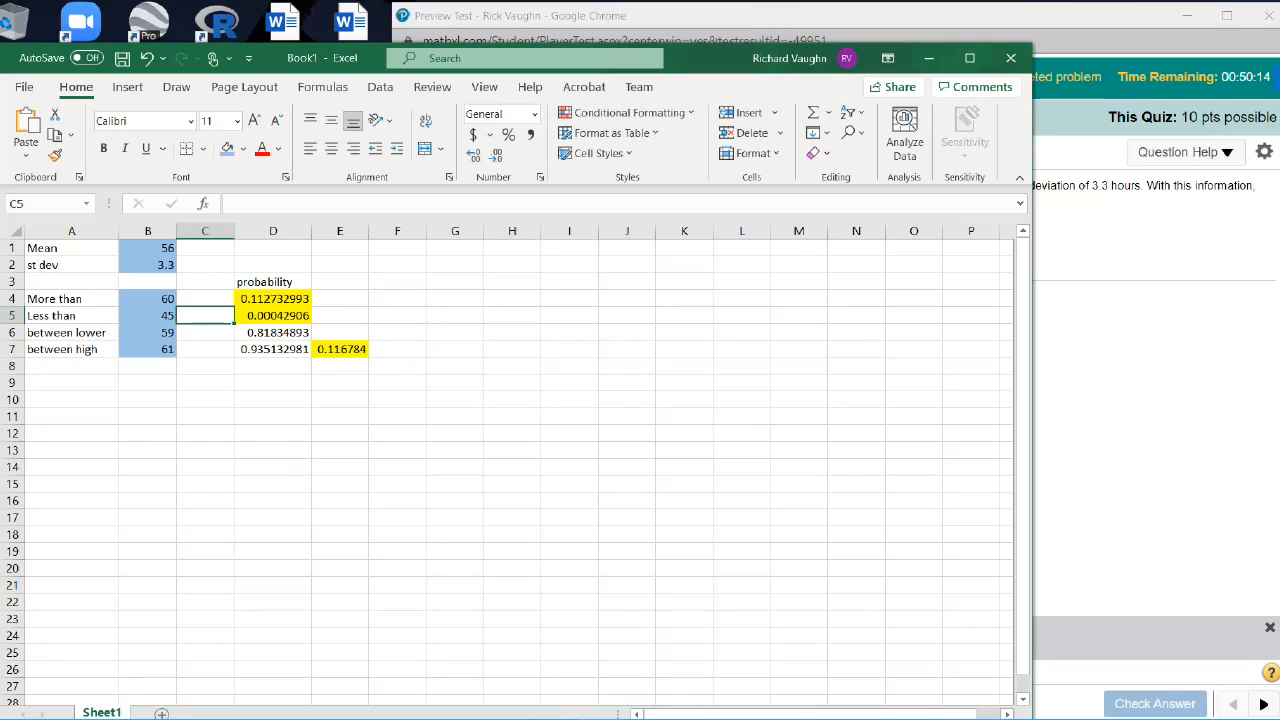
Step: Switch to the quiz window in Chrome, answer part (d) with 0.0004 and submit the question for checking
key("alt+Tab")
left_click(840, 431)
type("0.0004")
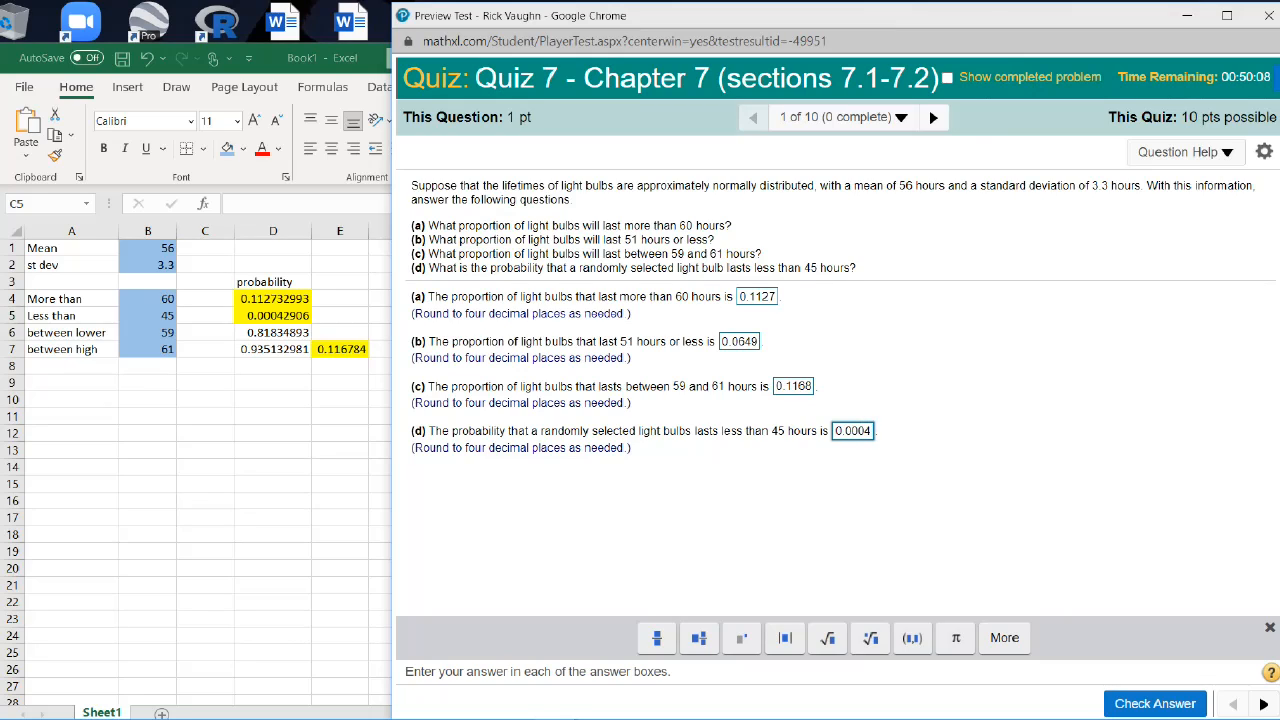
left_click(1155, 704)
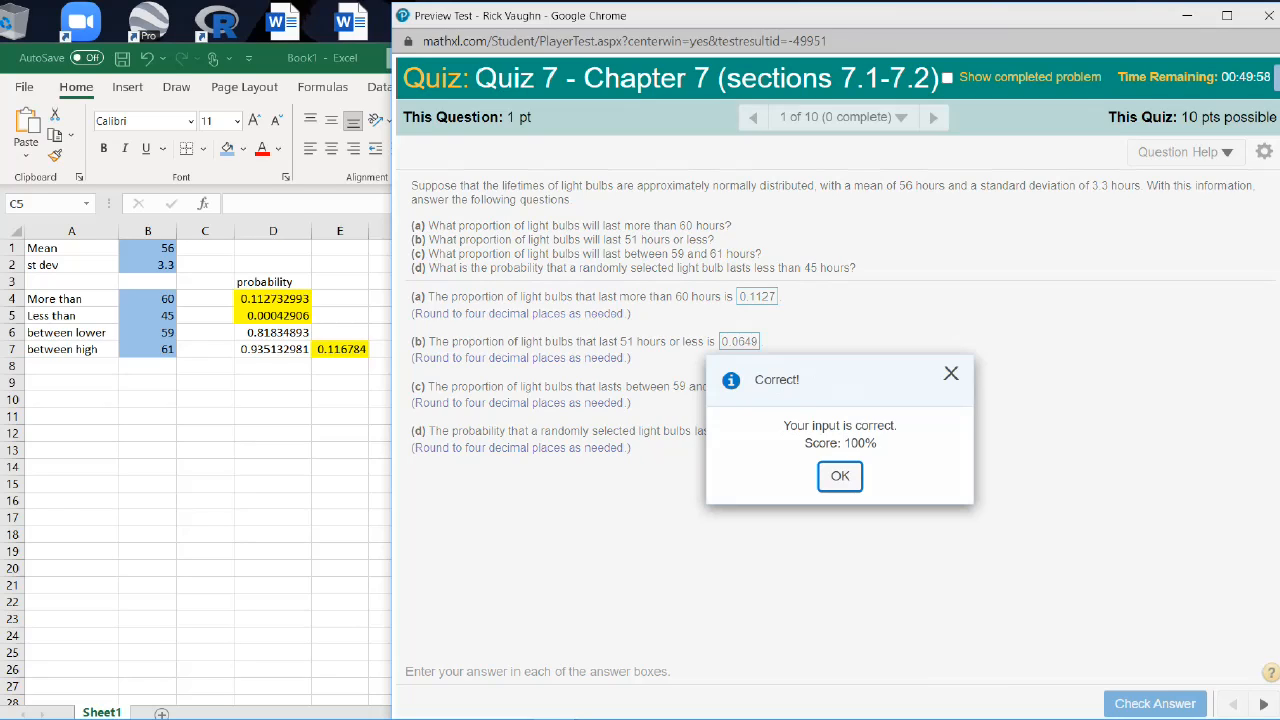
key("Return")
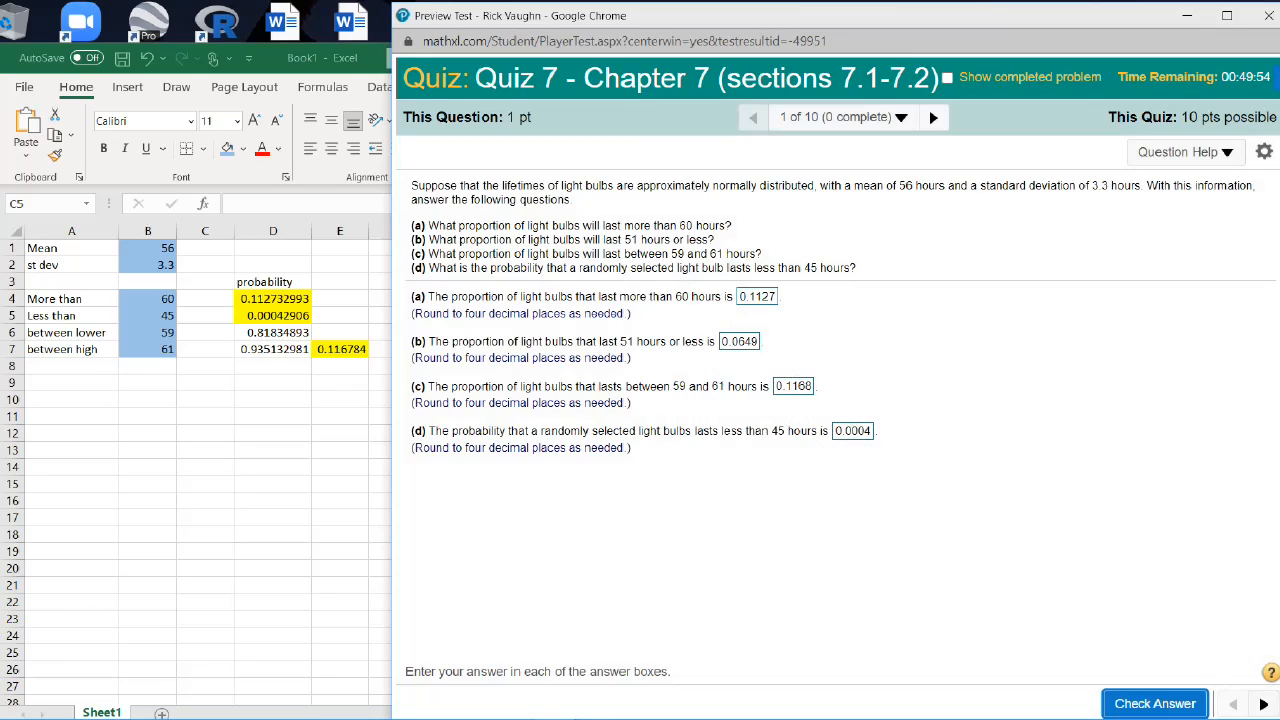
Step: Advance through the quiz to question 6 about the brewery's filling machine
key("Tab")
key("Tab")
key("Return")
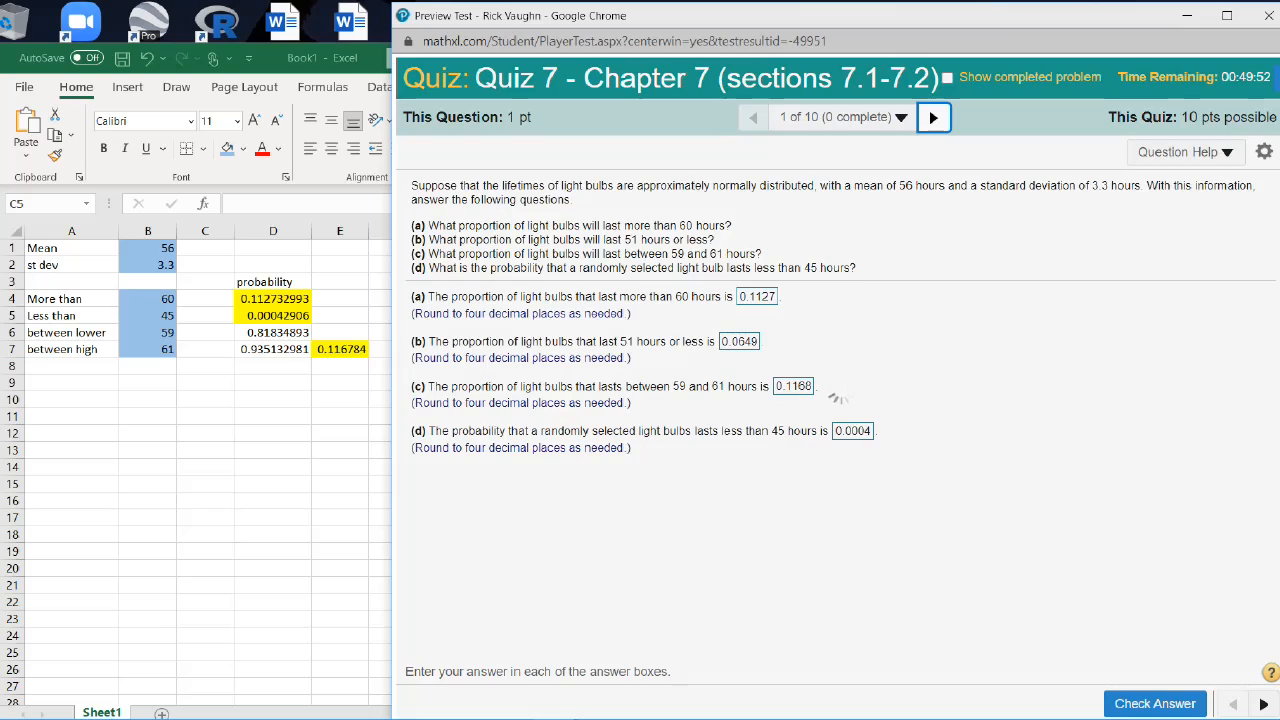
key("Return")
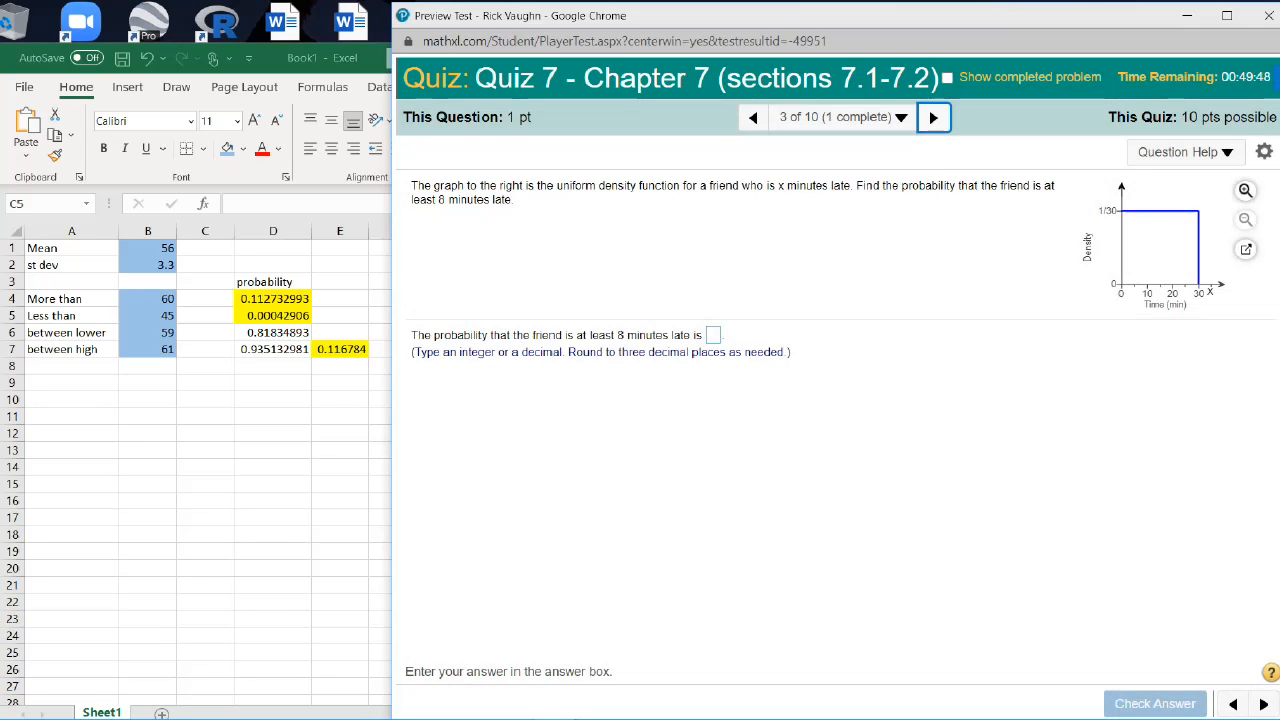
key("Return")
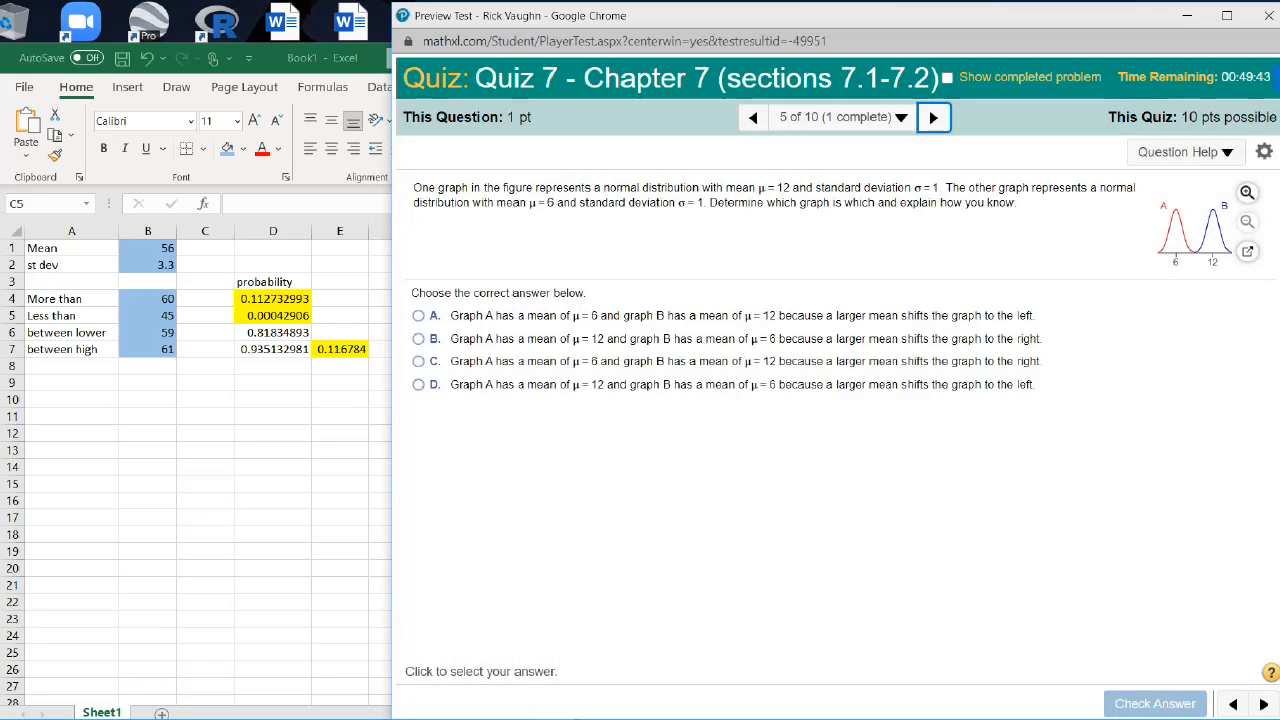
left_click(934, 118)
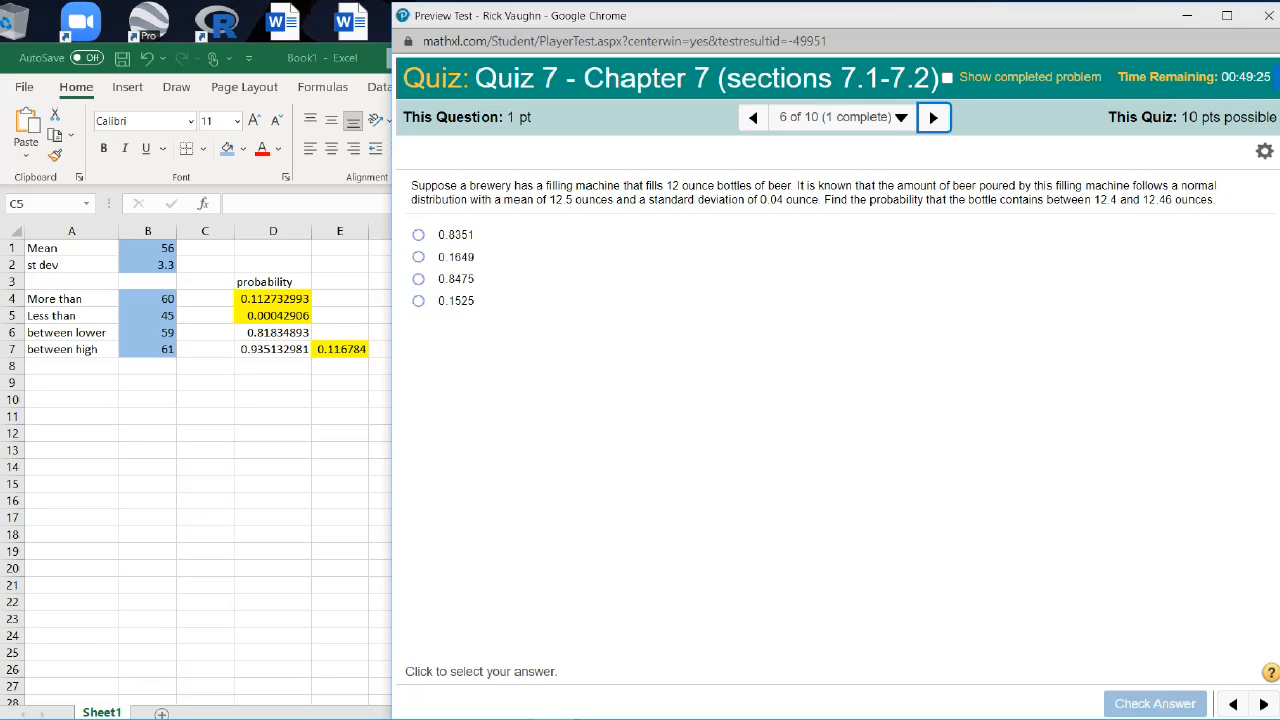
Step: Switch to Excel and set the mean in B1 to 12.5 and the standard deviation in B2 to 0.04, checking the quiz question for the values
left_click(205, 315)
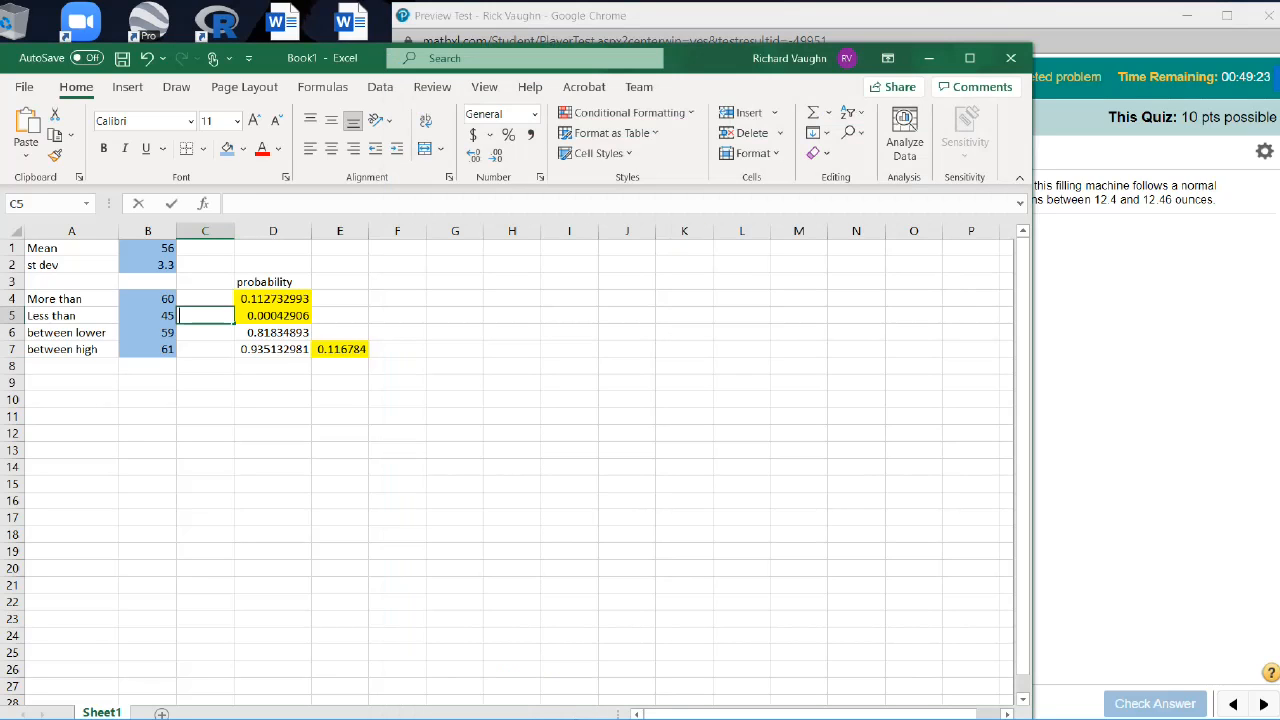
left_click(148, 248)
type("12.5")
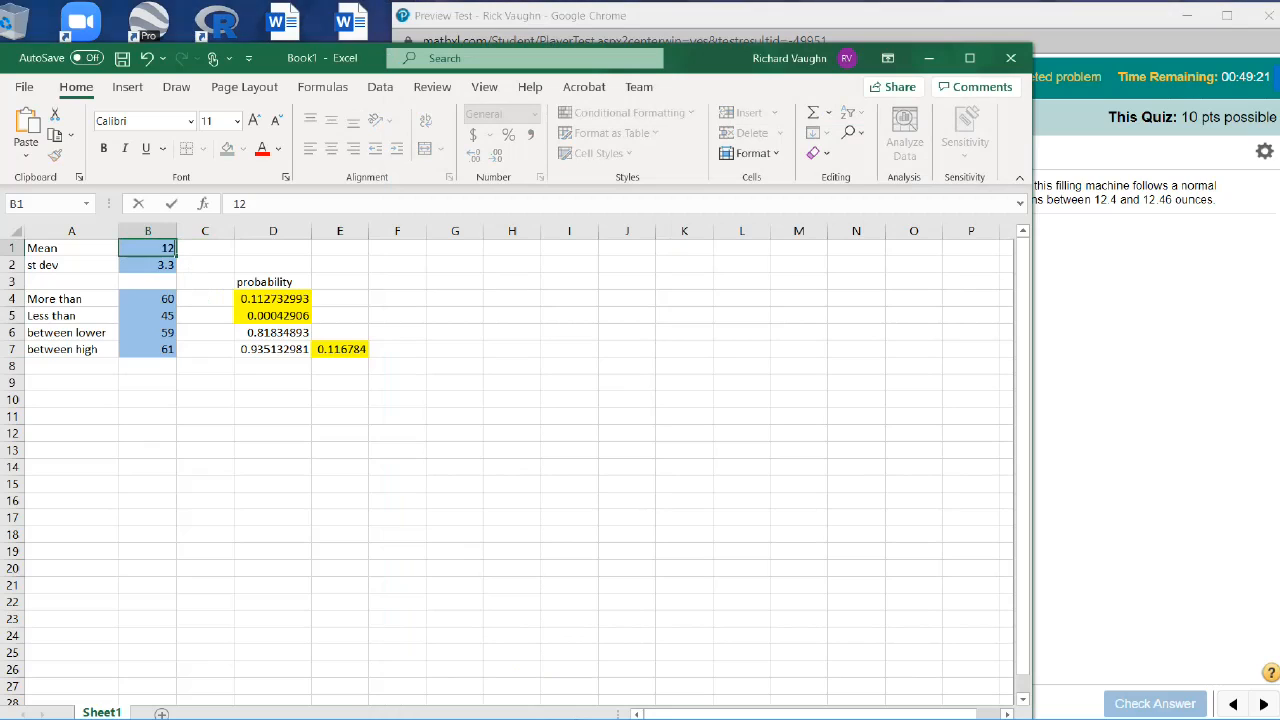
key("Return")
key("alt+Tab")
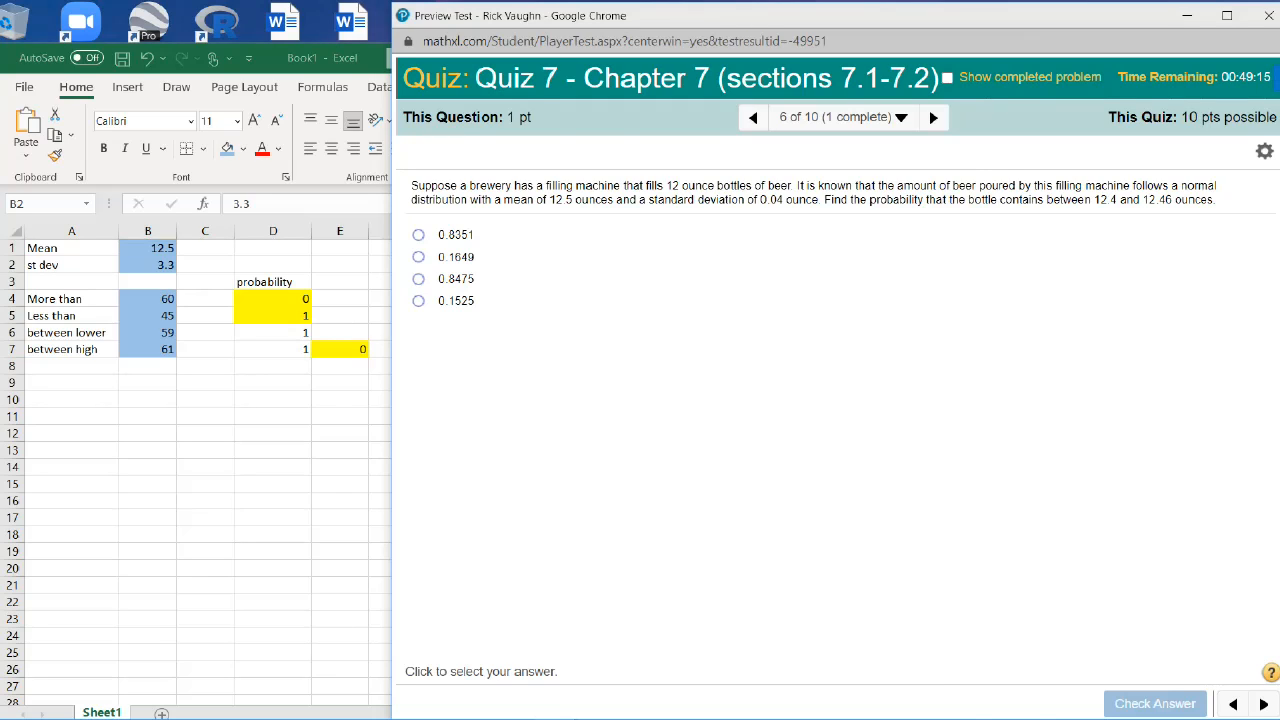
key("alt+Tab")
type("0.04")
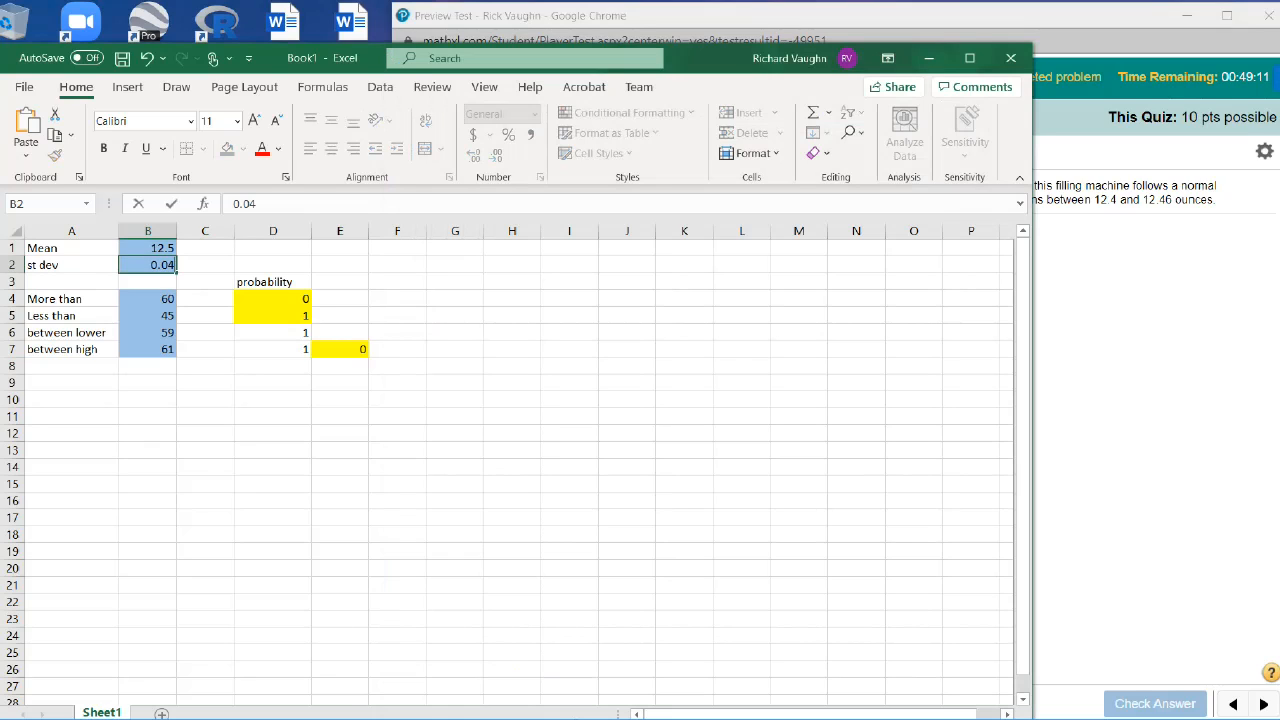
key("Return")
key("Return")
Step: Check the range in the quiz question, return to Excel and set "between lower" in B6 to 12.4 and "between high" in B7 to 12.46
key("alt+Tab")
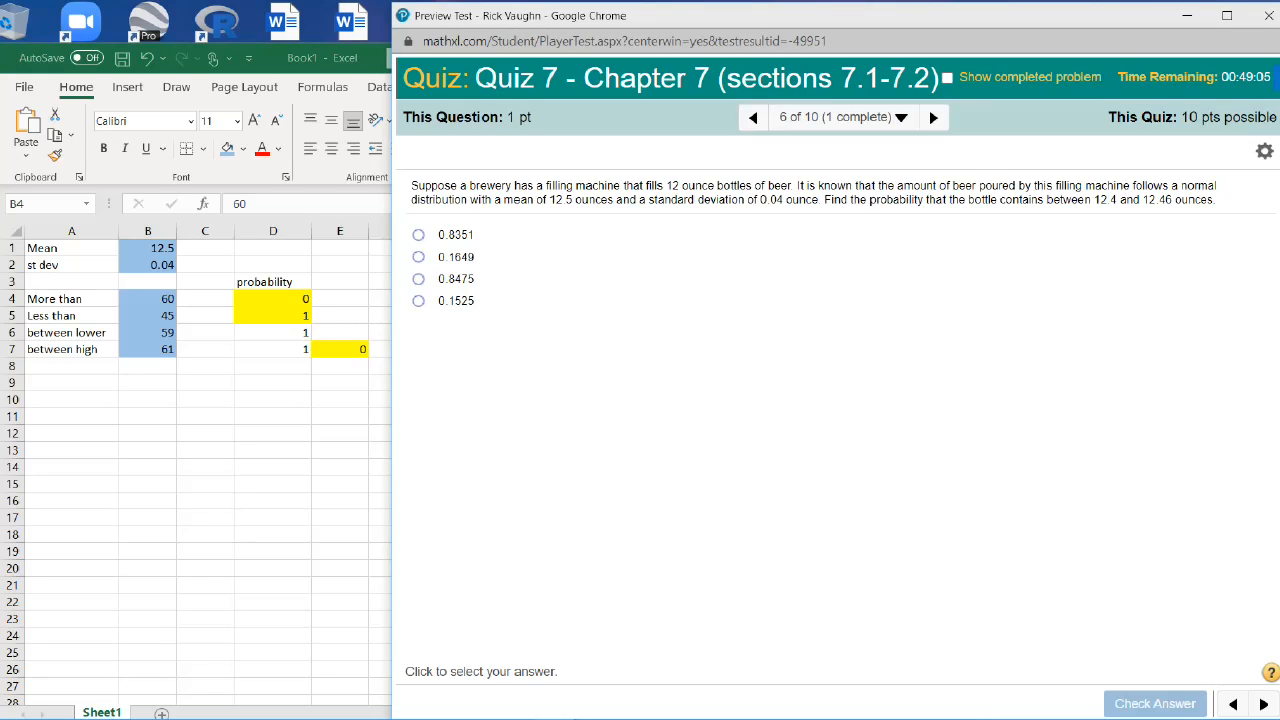
left_click(148, 333)
left_click(148, 333)
type("12.4")
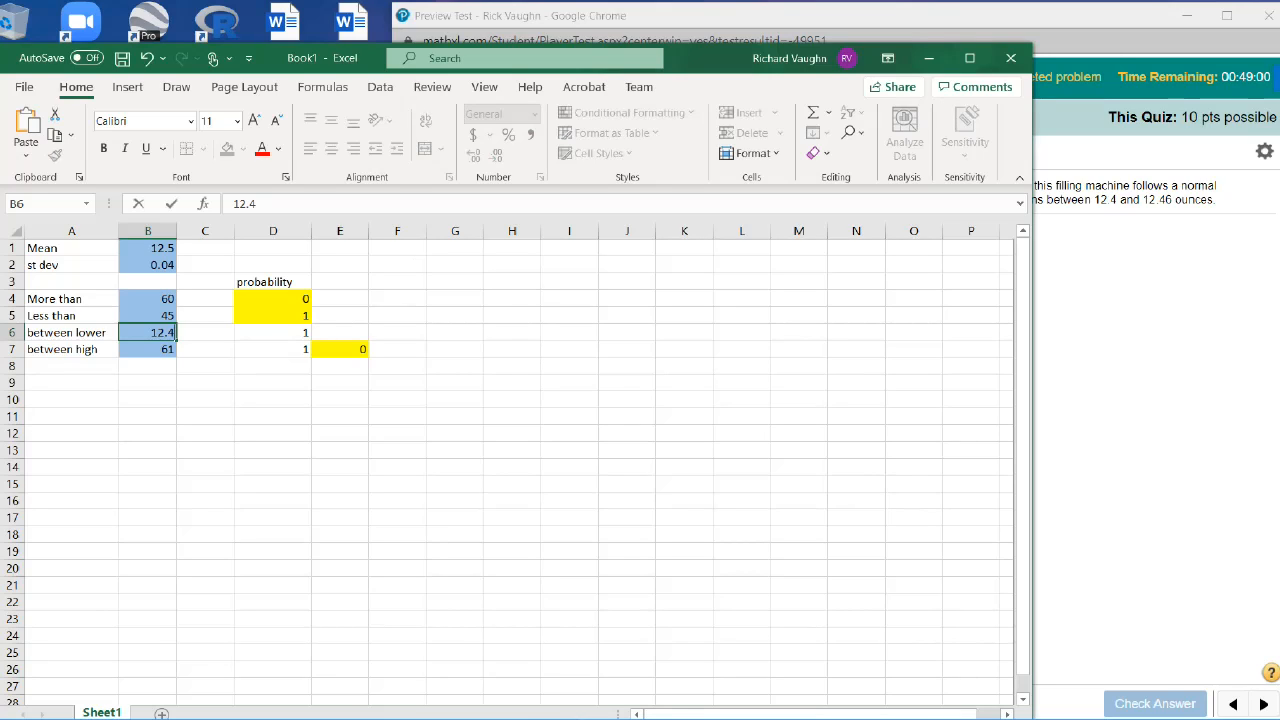
key("Return")
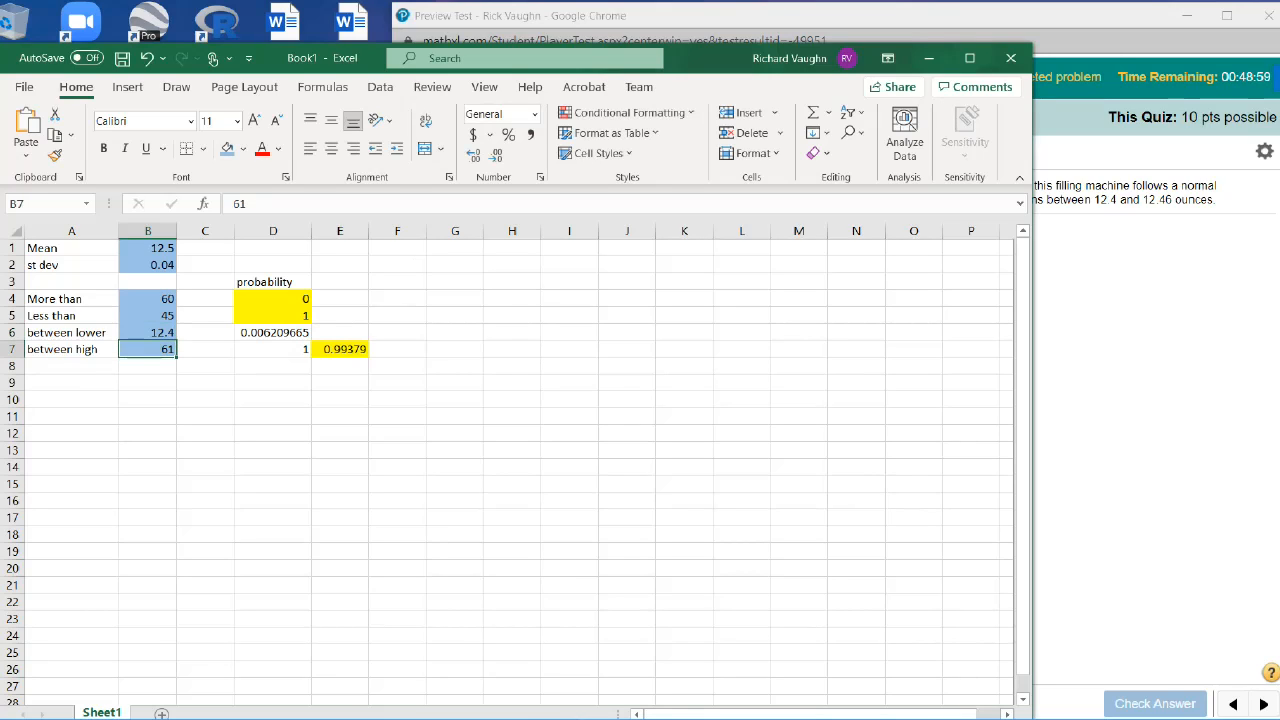
type("12.46")
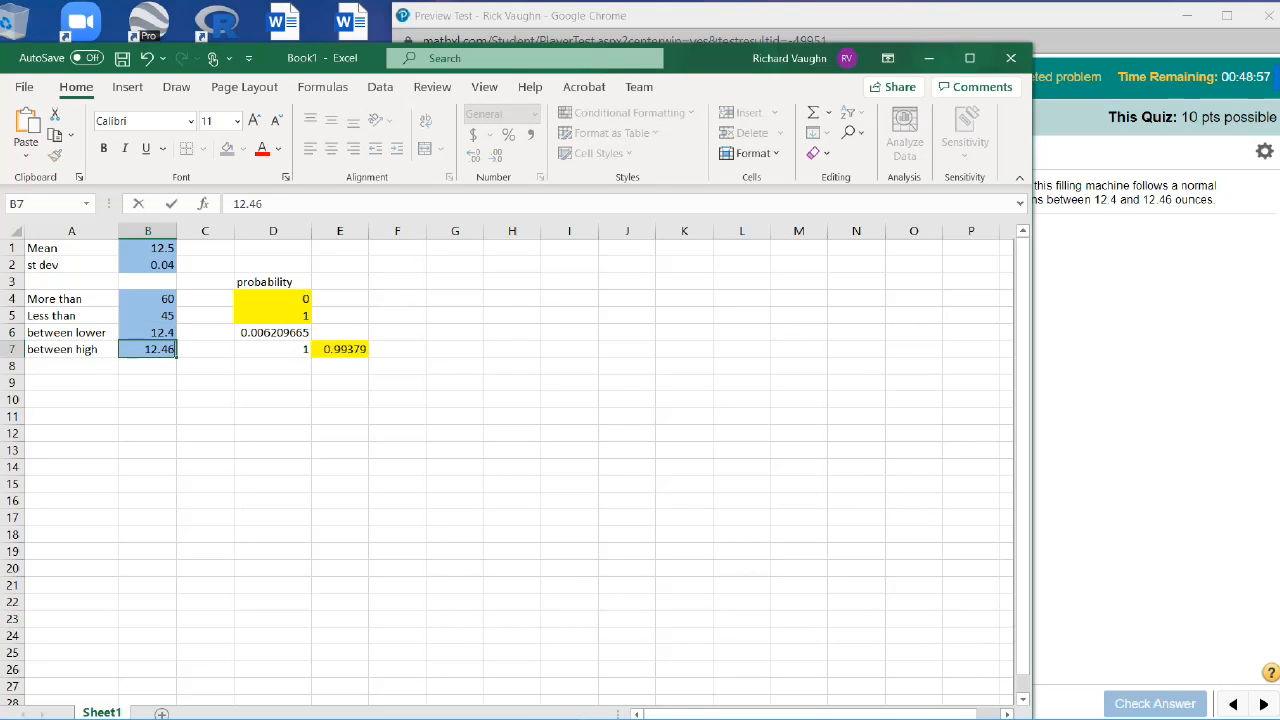
left_click(340, 450)
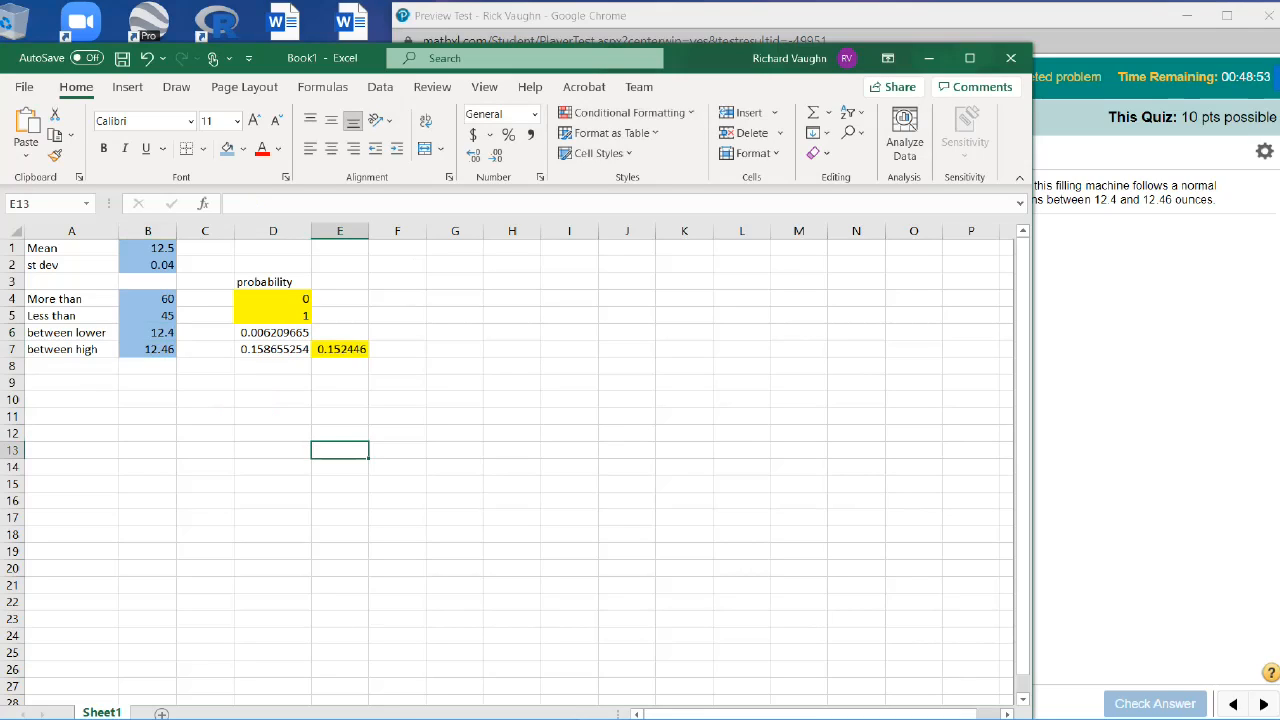
Step: Switch to the quiz window in Chrome, choose 0.1525 as the answer to question 6, submit it for checking and dismiss the feedback
key("alt+Tab")
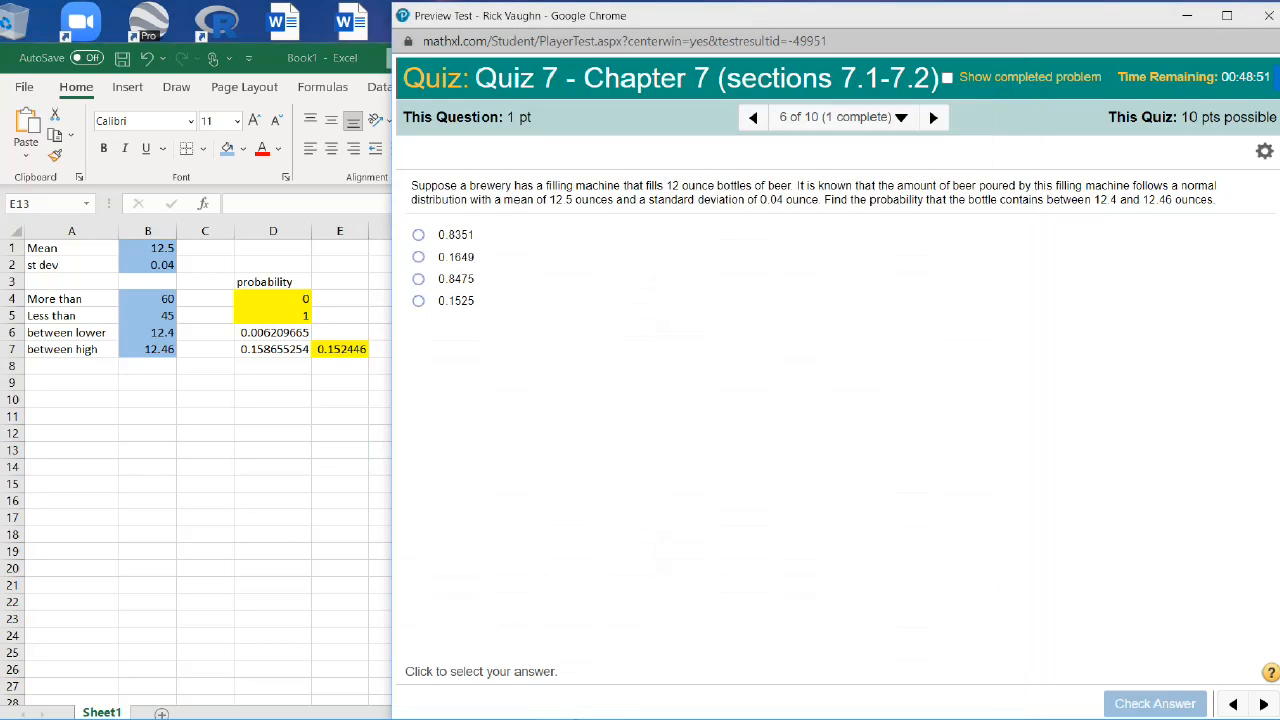
left_click(419, 301)
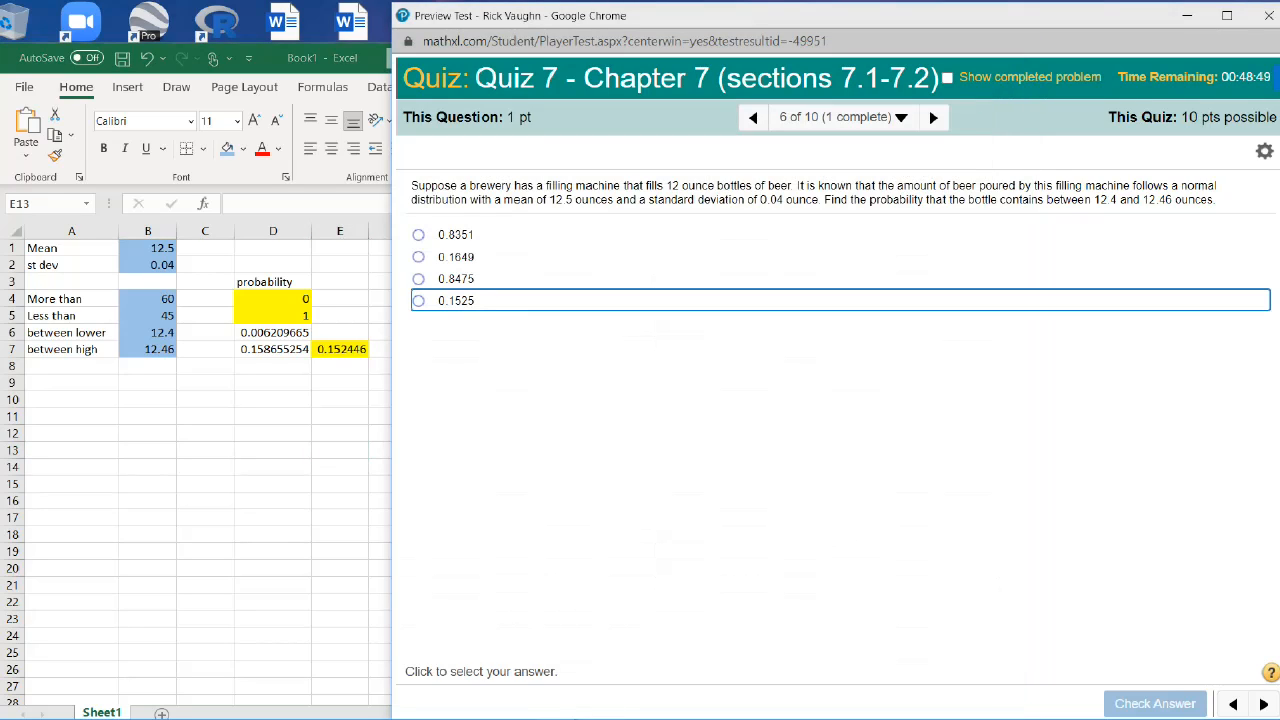
left_click(1155, 703)
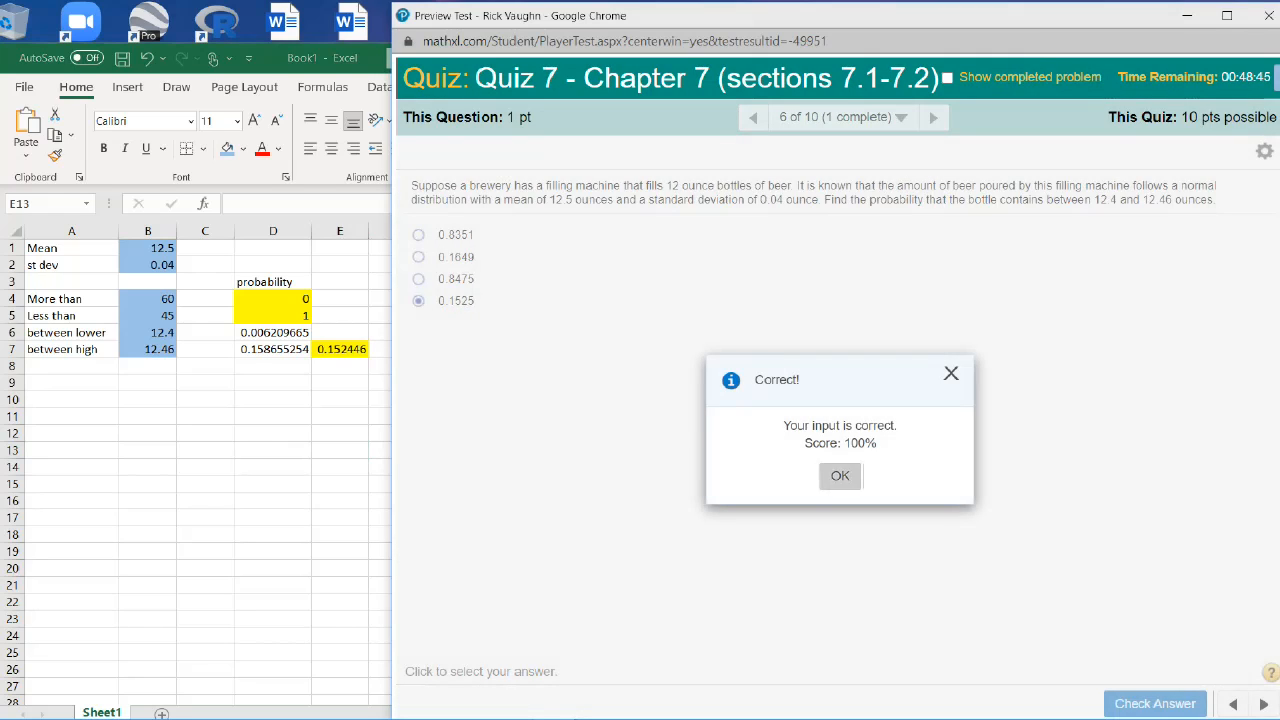
key("Return")
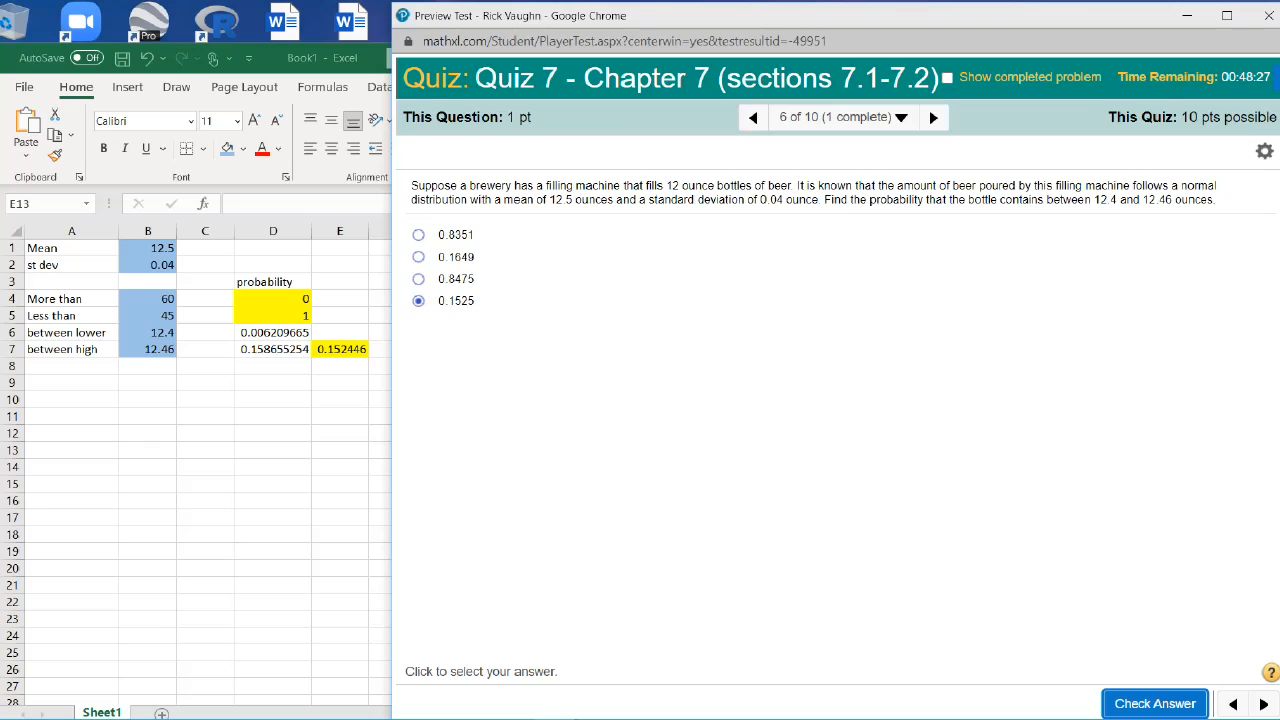
Step: Bring up the StatCrunch window in Chrome and arrange it beside the quiz window, keeping StatCrunch in front
left_click(557, 718)
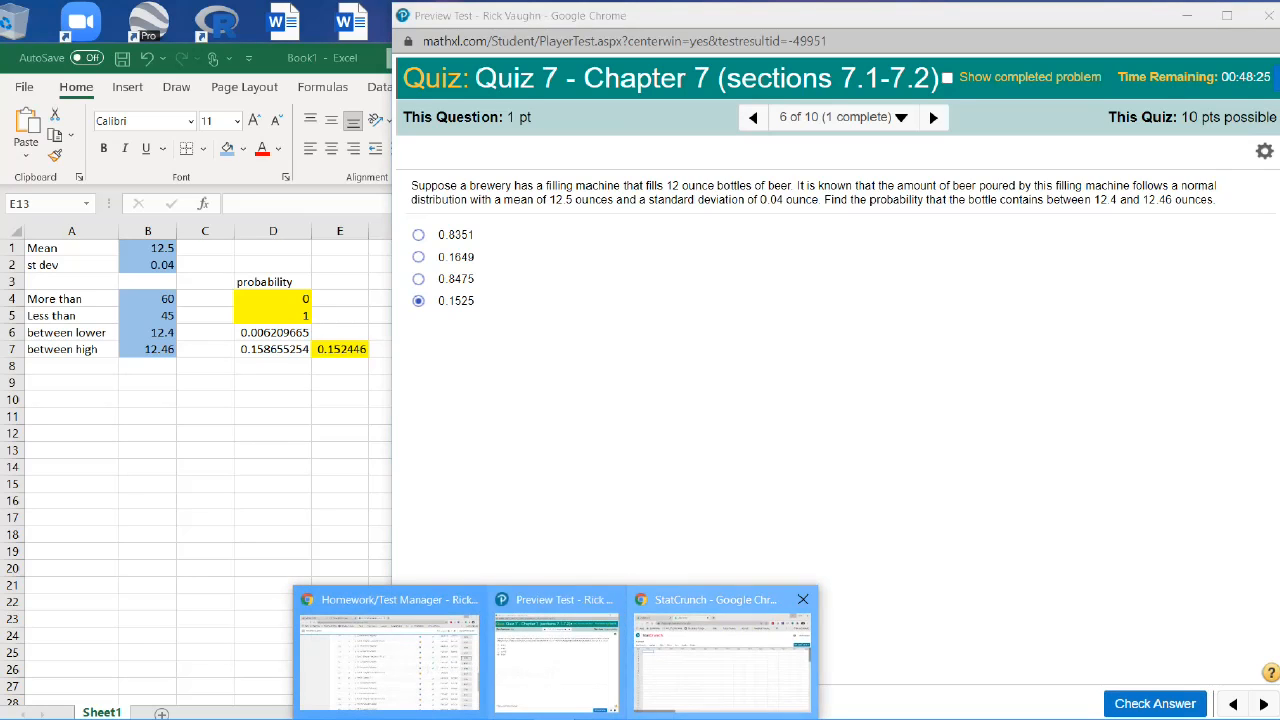
left_click(722, 665)
left_click_drag(738, 162, 607, 116)
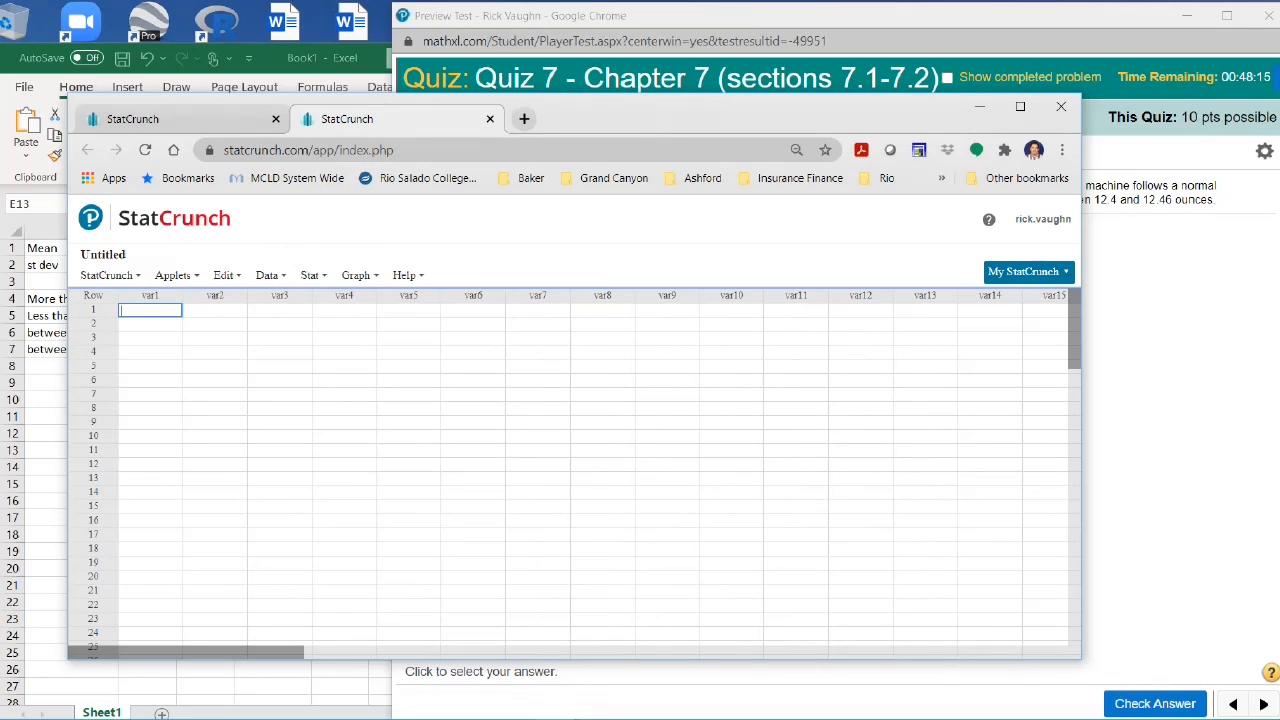
left_click_drag(700, 119, 685, 119)
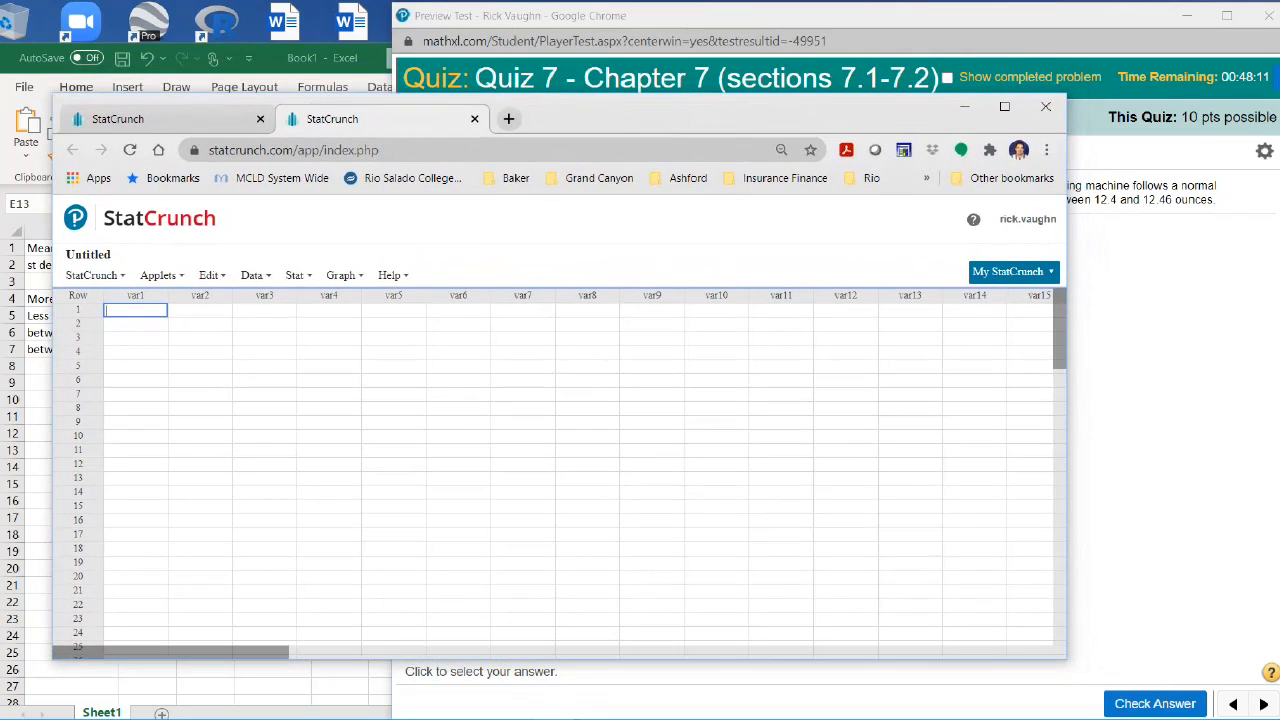
key("alt+Tab")
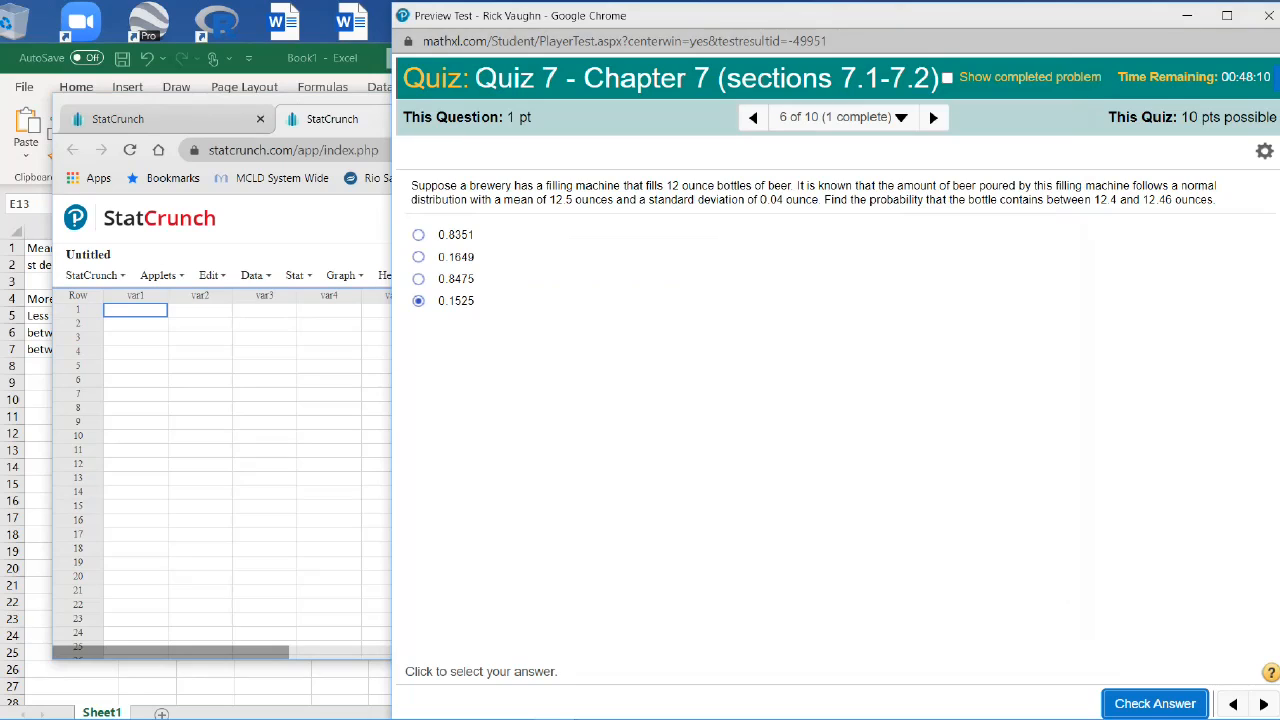
left_click_drag(736, 15, 812, 18)
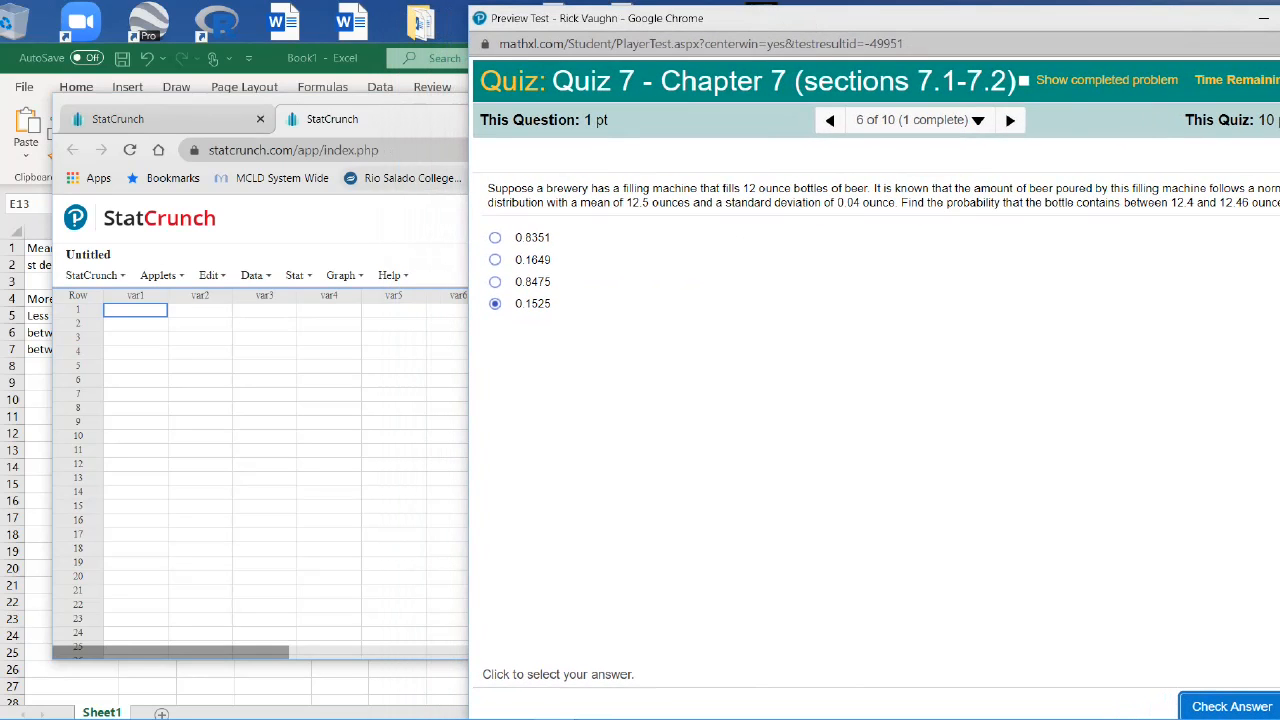
key("alt+Tab")
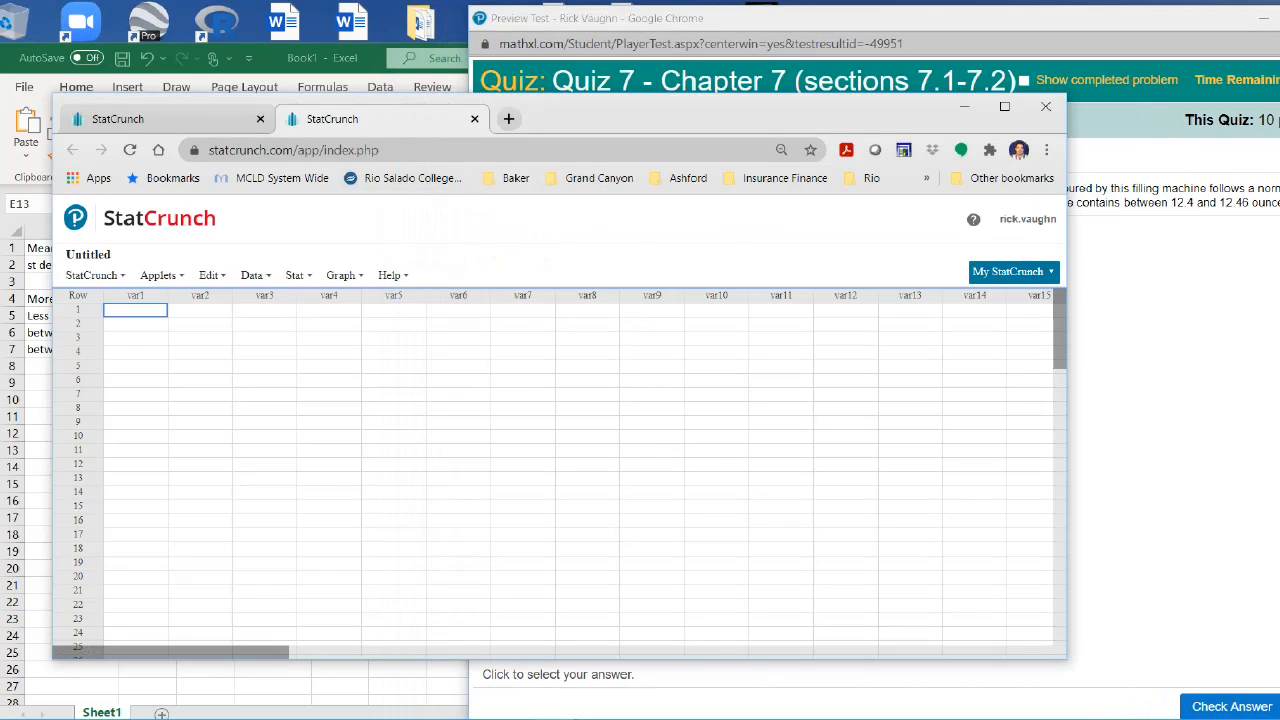
Step: Open StatCrunch's Normal calculator and switch it to Between mode
left_click(256, 276)
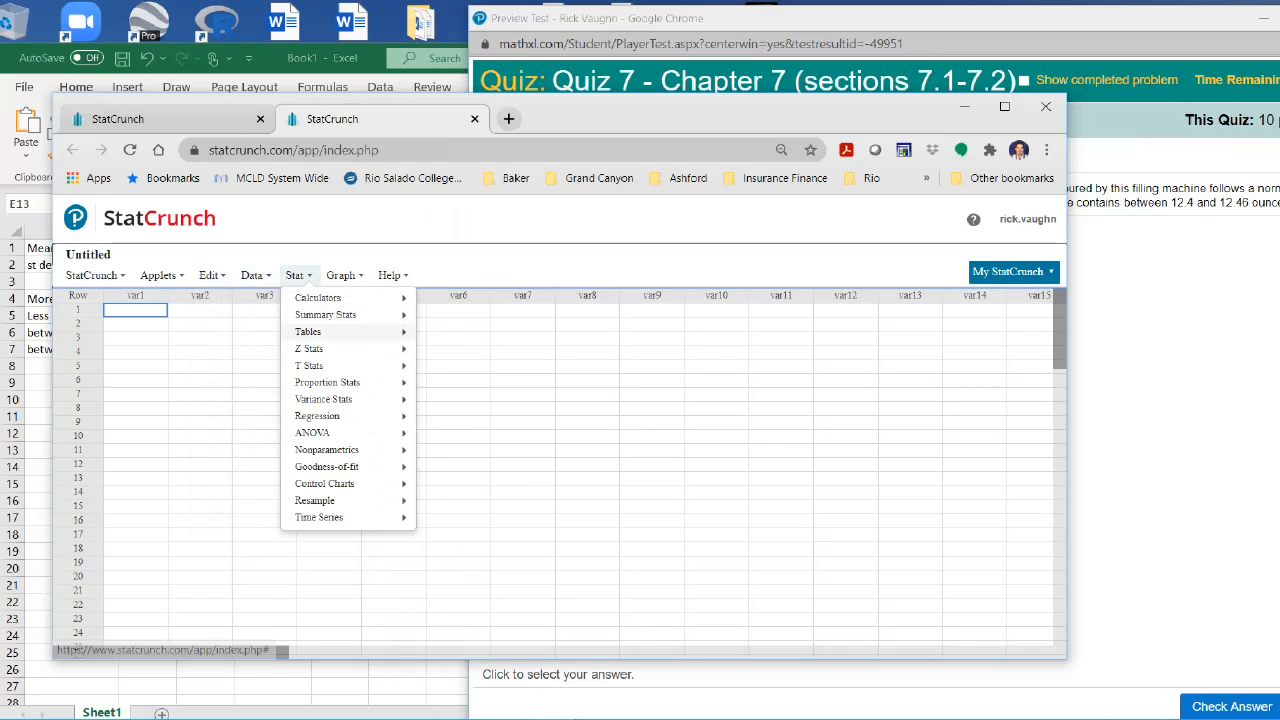
mouse_move(320, 348)
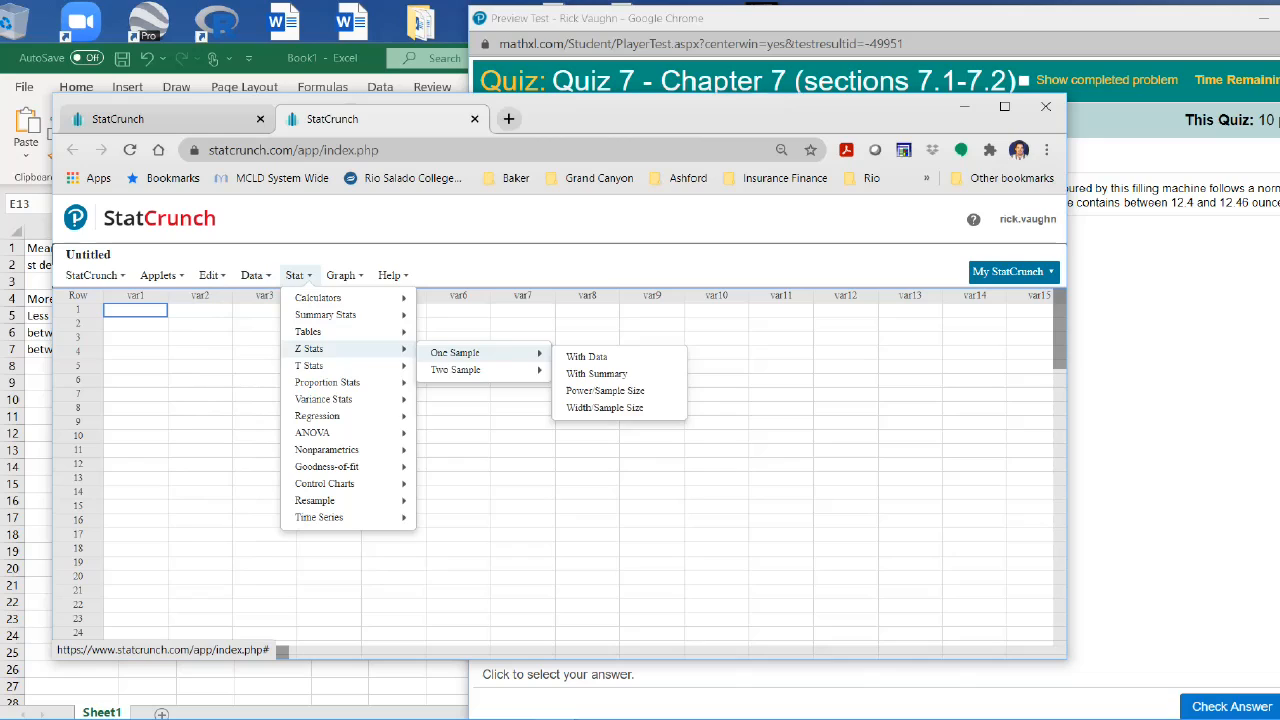
mouse_move(320, 415)
mouse_move(325, 314)
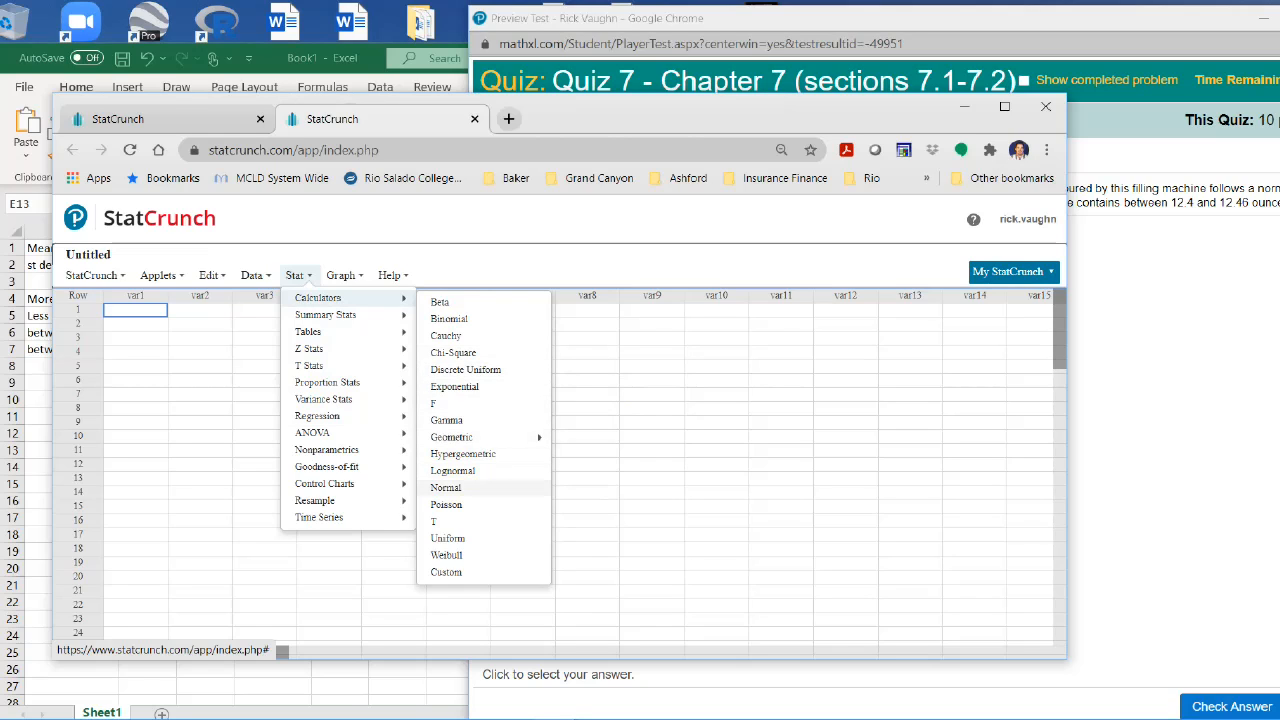
left_click(446, 487)
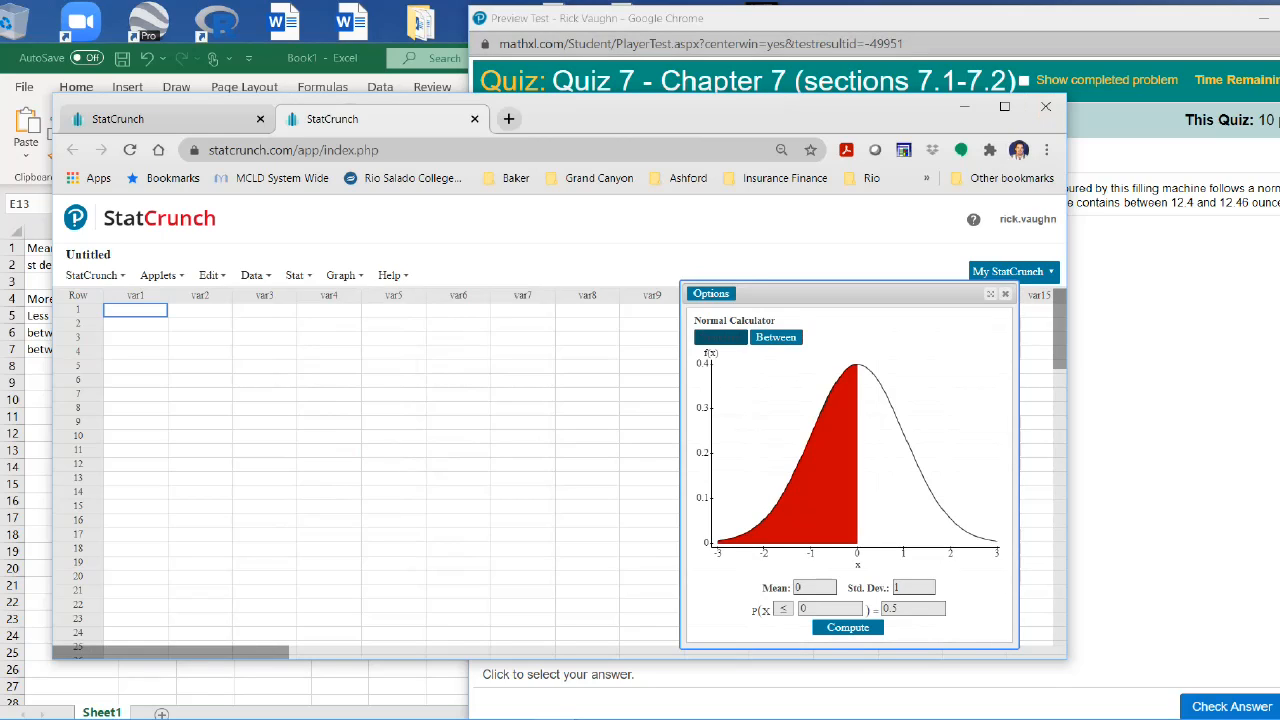
left_click(776, 337)
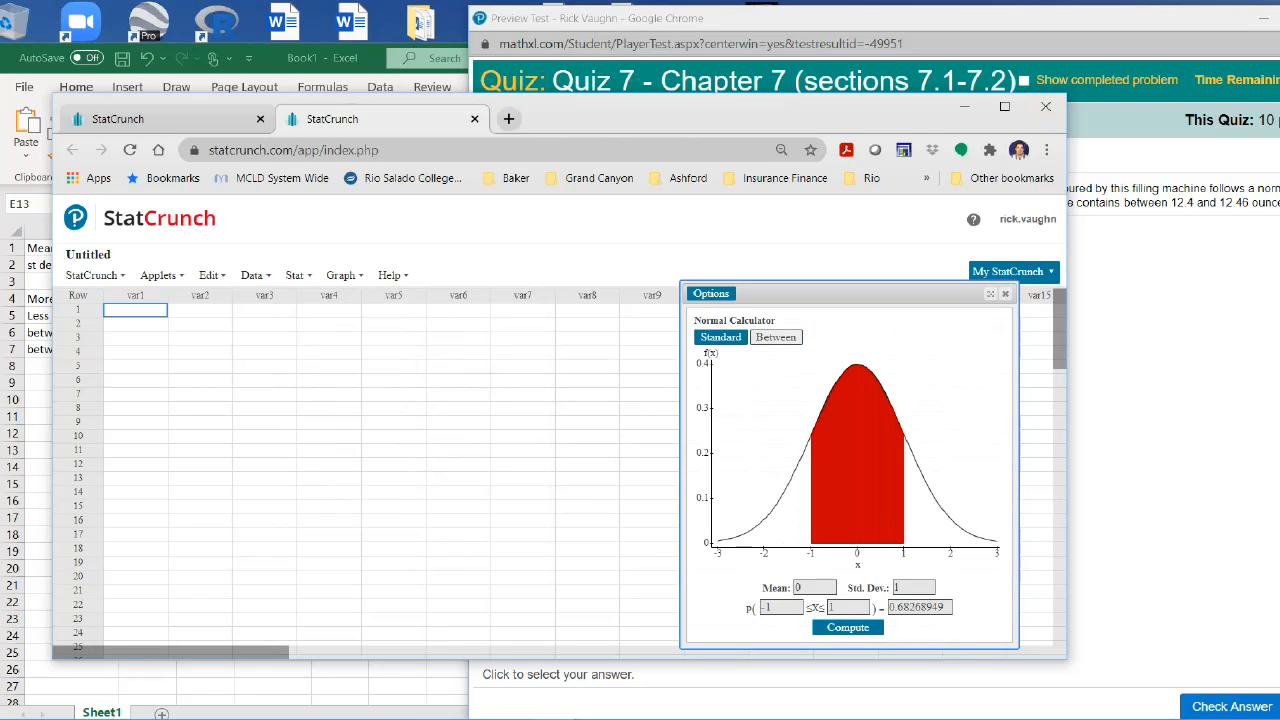
Step: Set the Normal calculator's mean to 12.5 and standard deviation to 0.04, checking the quiz question for the values
double_click(799, 588)
key("alt+Tab")
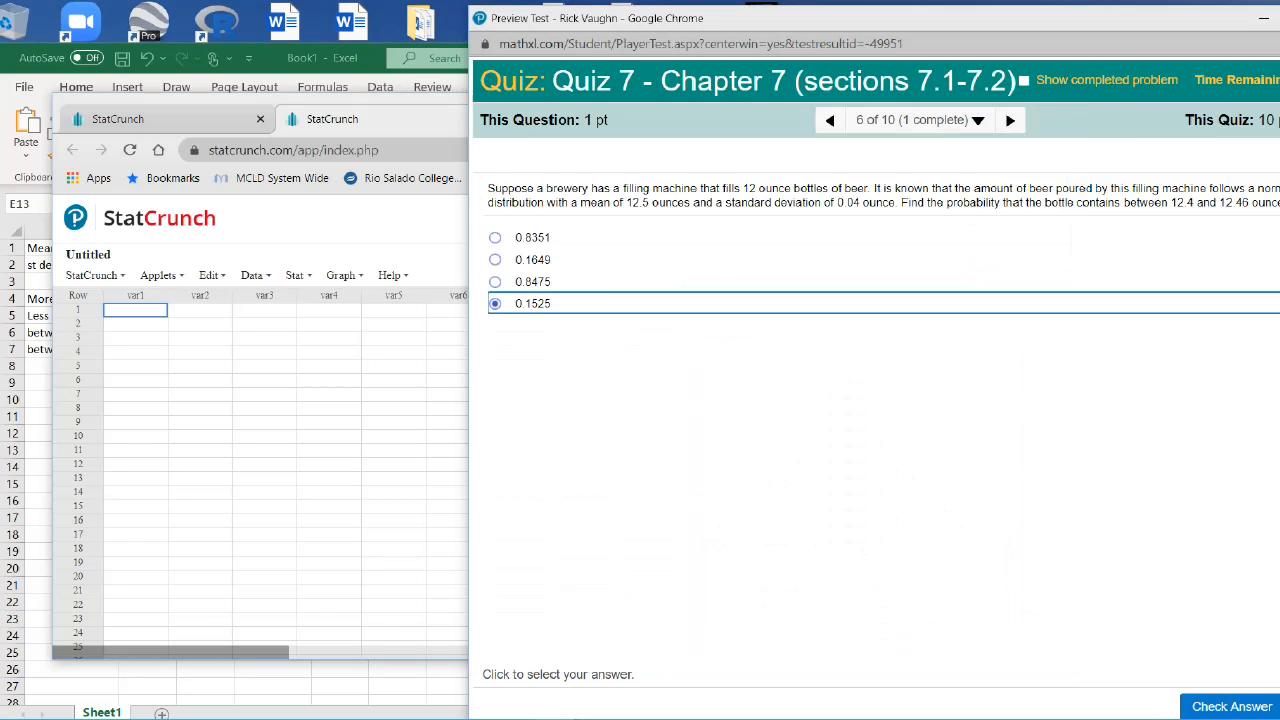
left_click(393, 395)
double_click(799, 588)
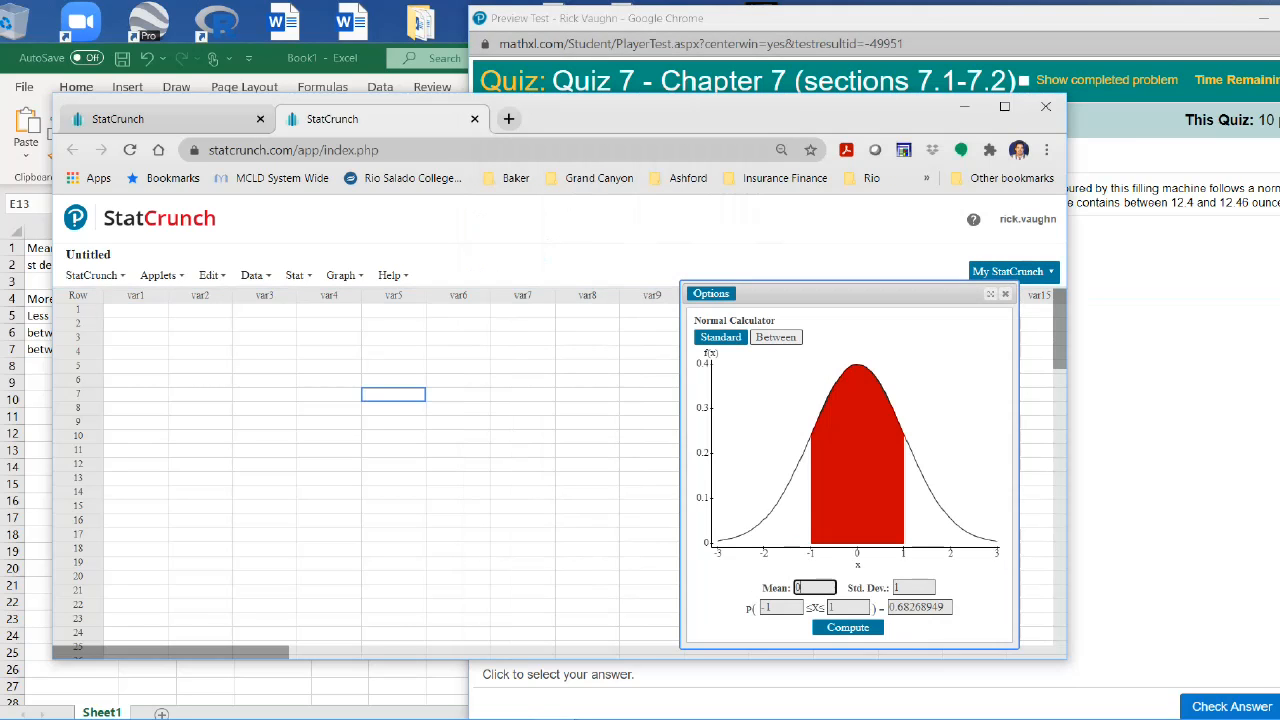
type("12.5")
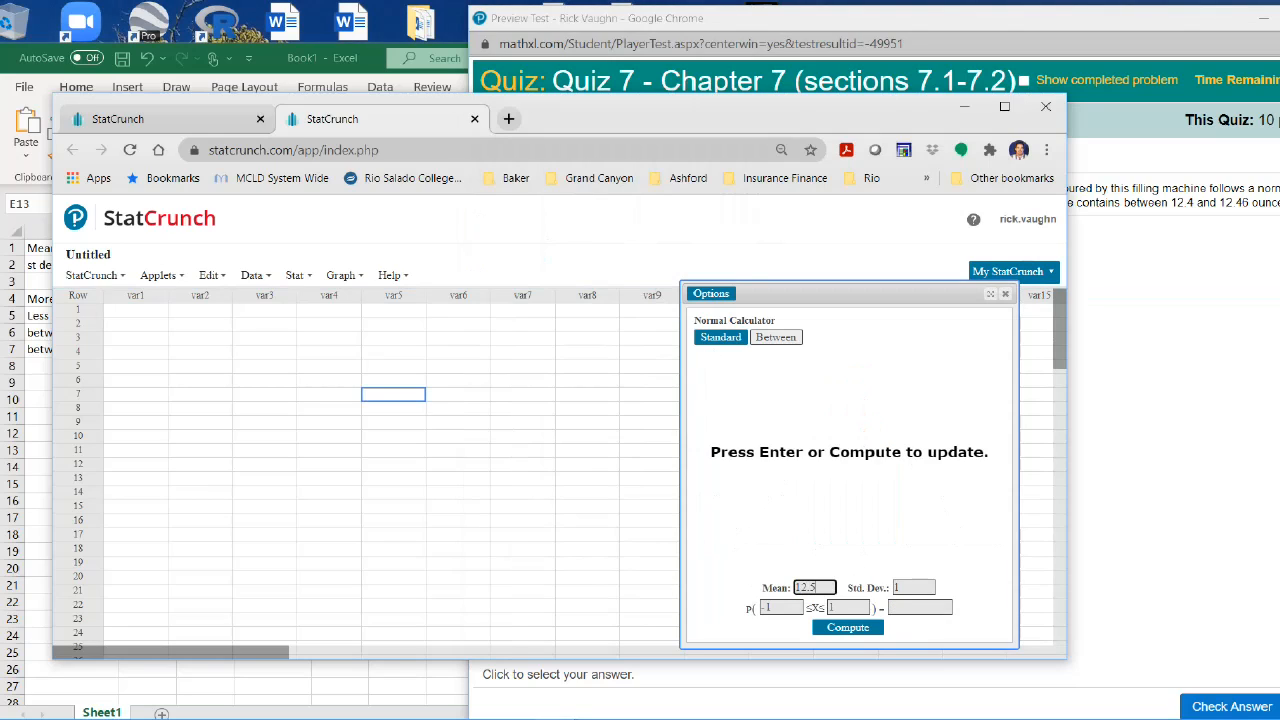
key("Tab")
key("alt+Tab")
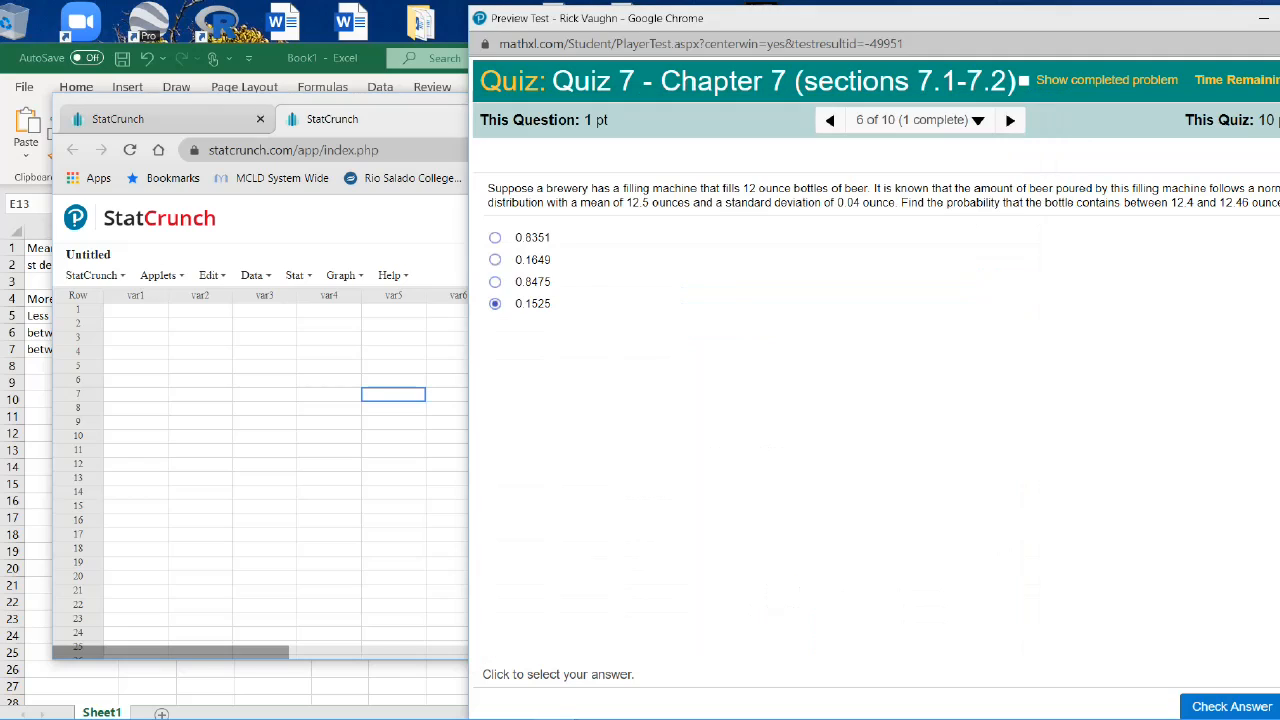
left_click(329, 521)
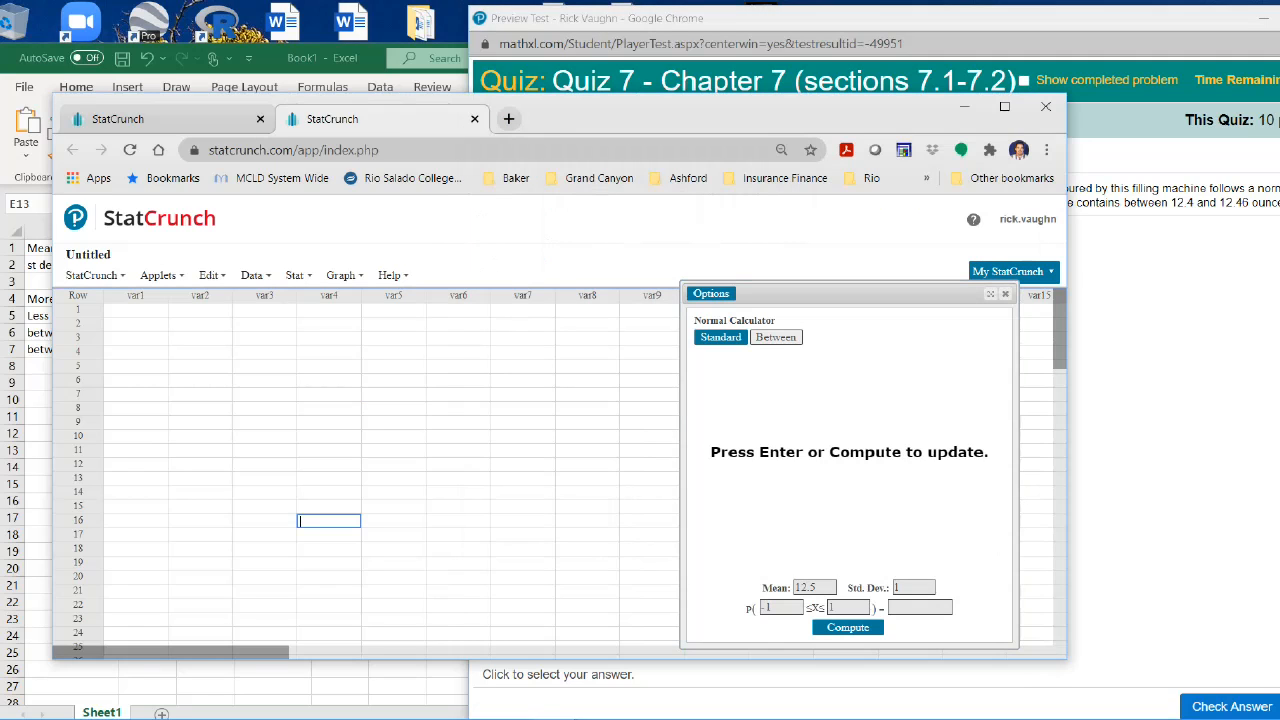
double_click(899, 587)
type("0.04")
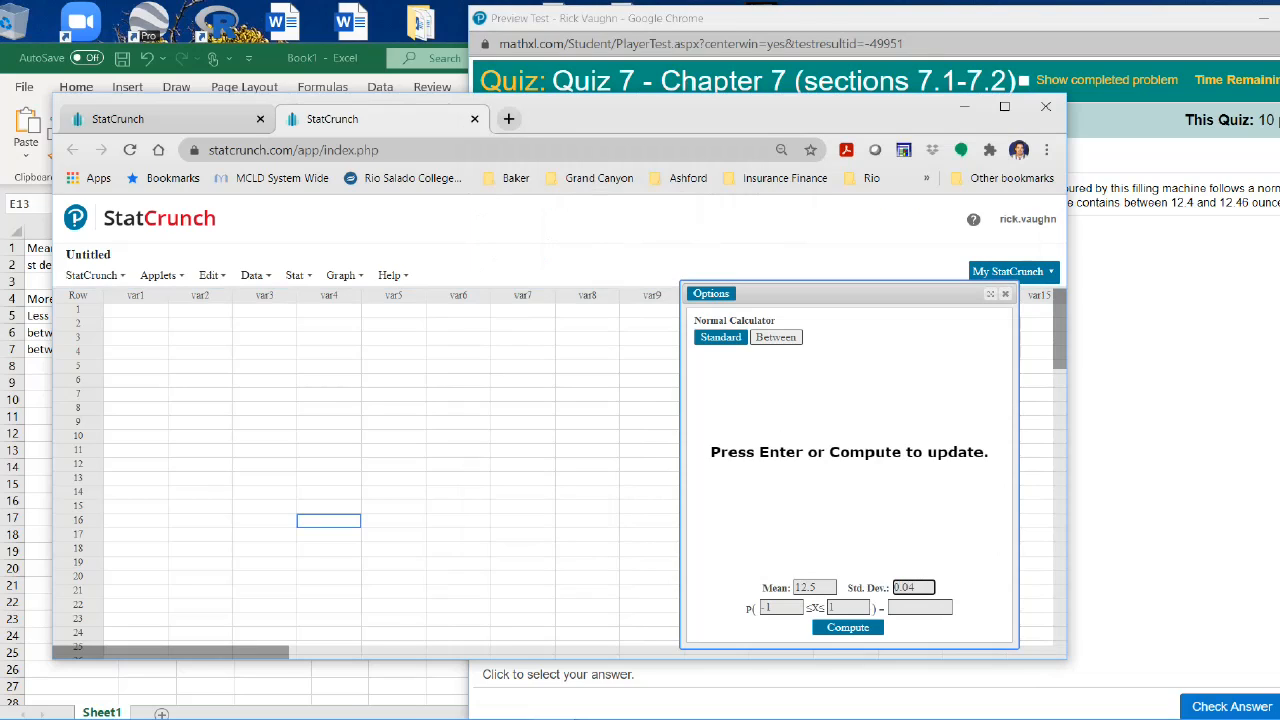
Step: Compute the probability between 12.4 and 12.46 in the Normal calculator and compare it with the answer chosen in the quiz window
key("Tab")
type("12.4")
key("Tab")
type("12.46")
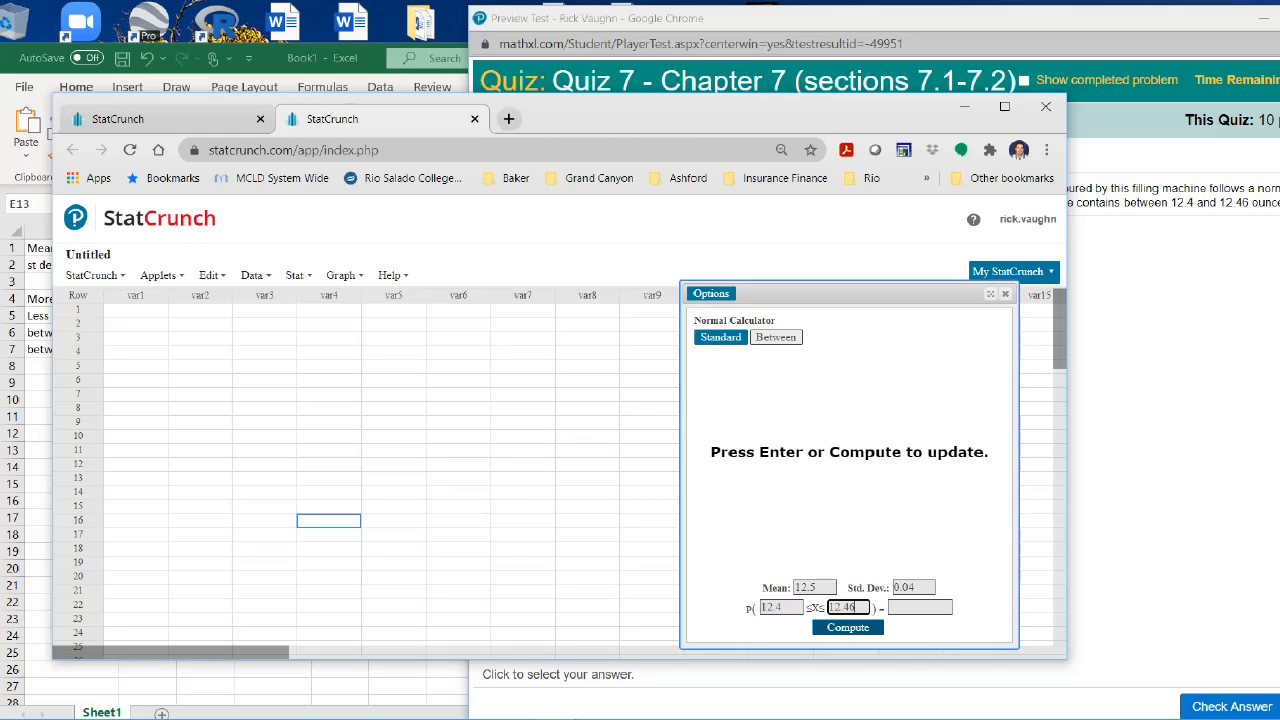
left_click(848, 627)
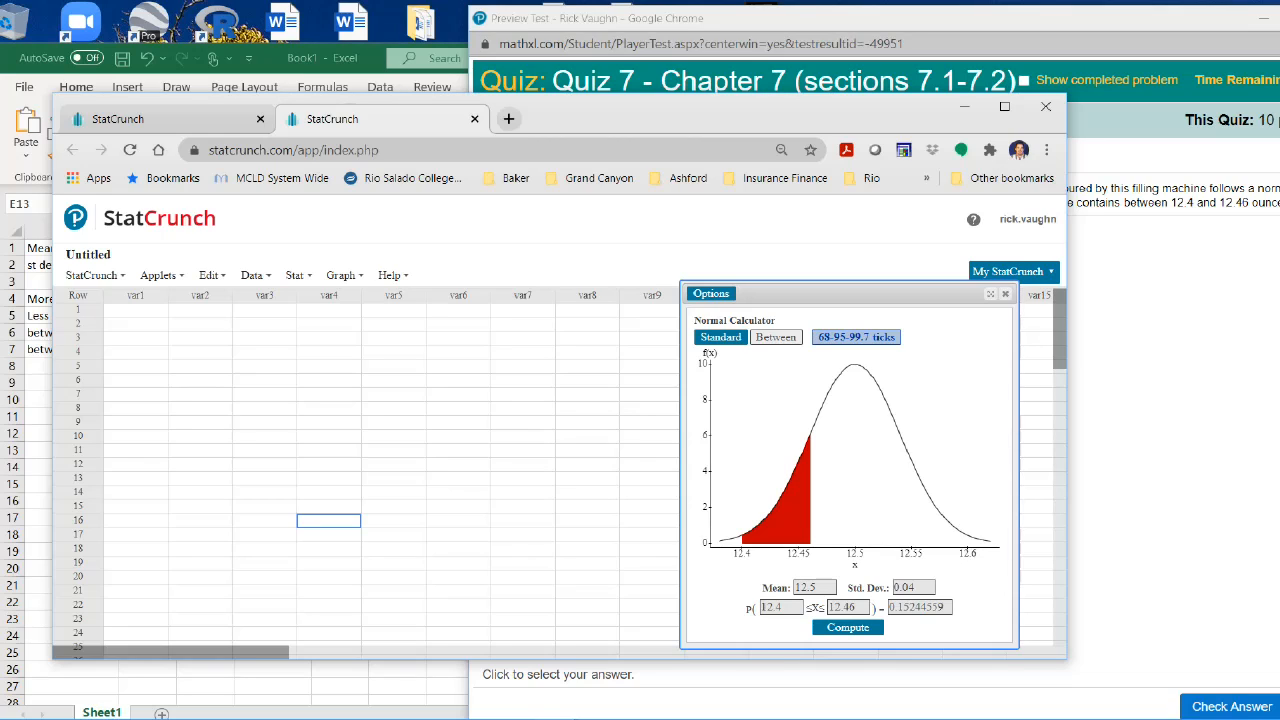
key("alt+Tab")
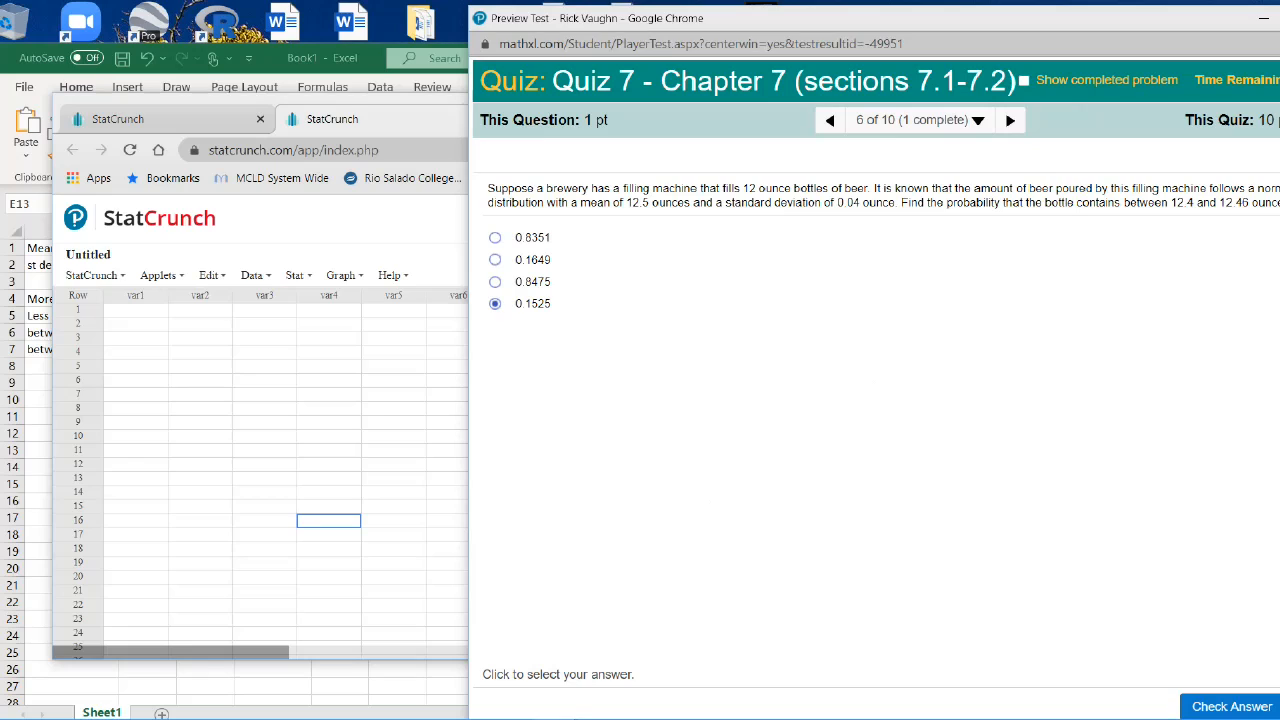
key("alt+Tab")
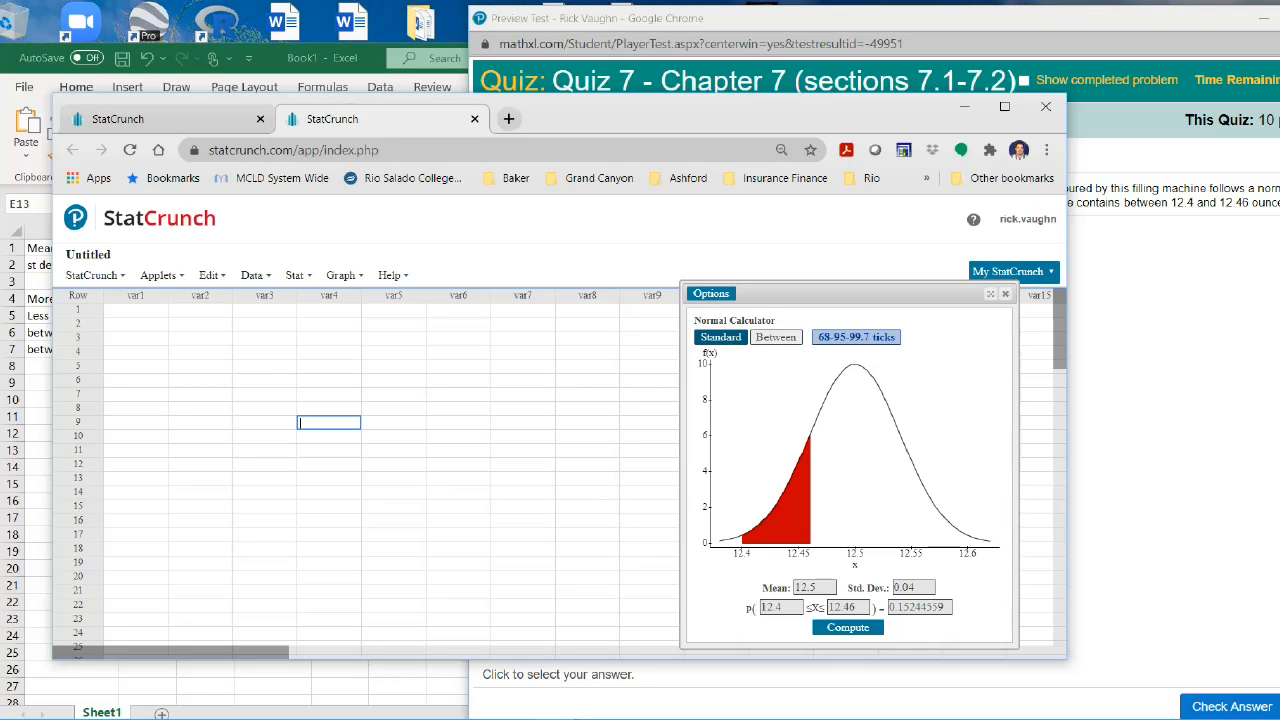
Step: Switch the Normal calculator to Standard mode and set its inequality to ≥, reviewing the available inequality options
left_click(721, 338)
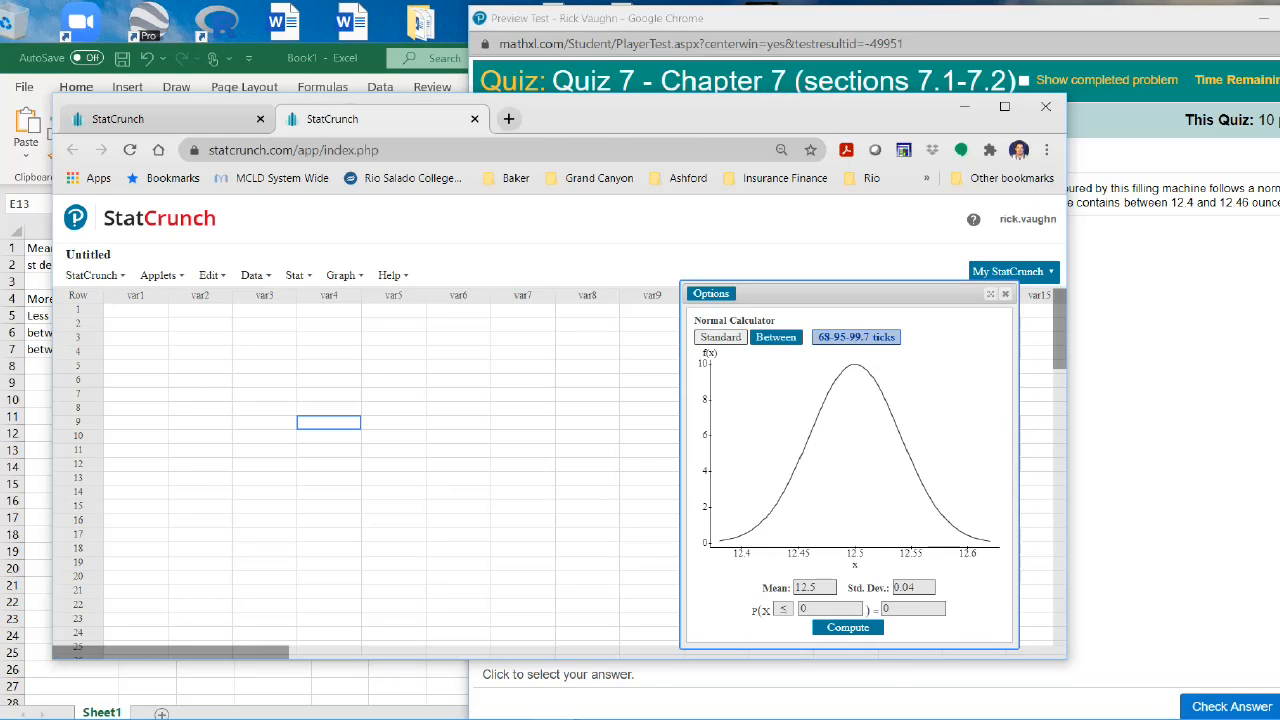
left_click(783, 609)
key("Down")
key("Tab")
left_click(783, 609)
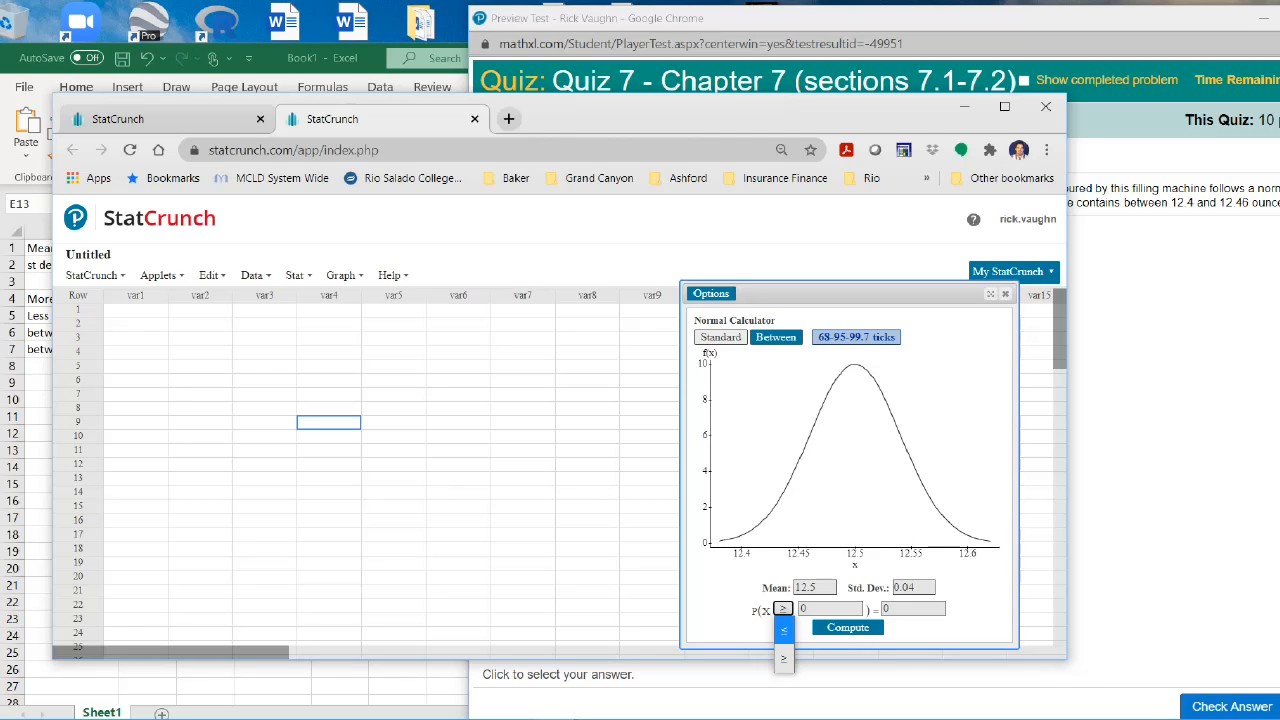
Step: Shift the quiz window slightly sideways and alternate between the Excel probability worksheet and StatCrunch to compare the two methods, ending in StatCrunch
left_click_drag(937, 18, 901, 24)
left_click(265, 507)
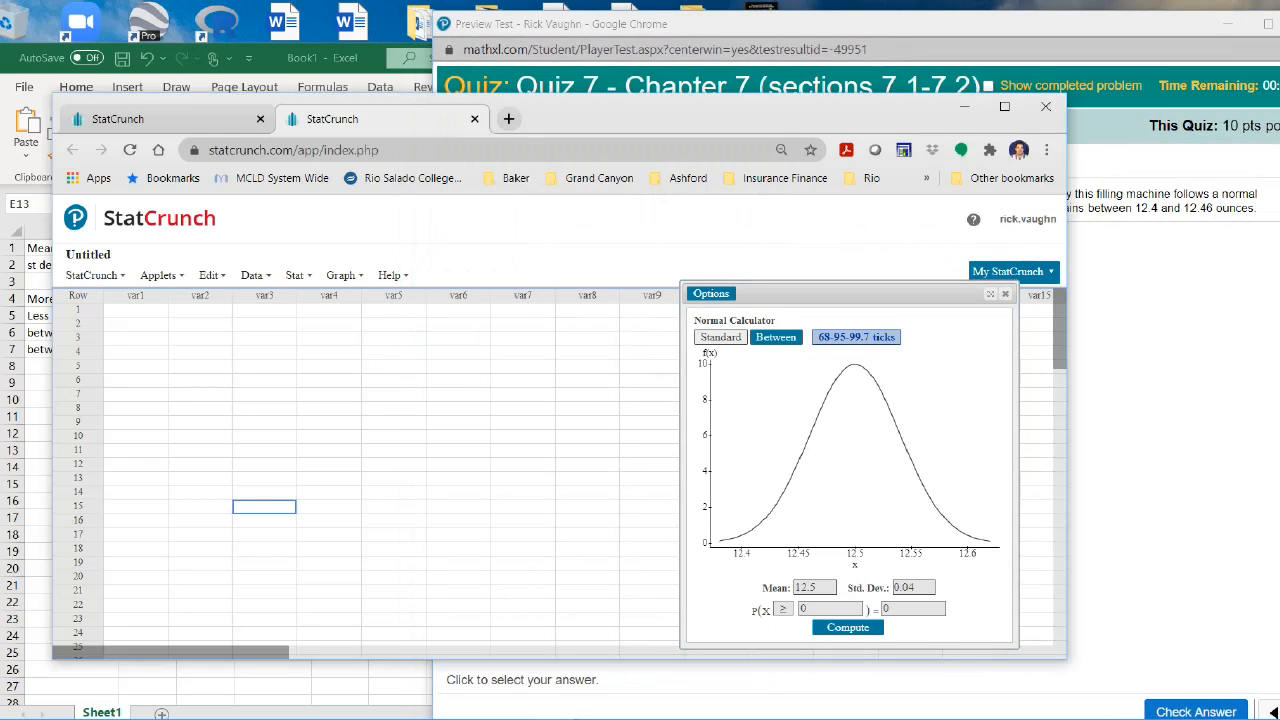
left_click(322, 59)
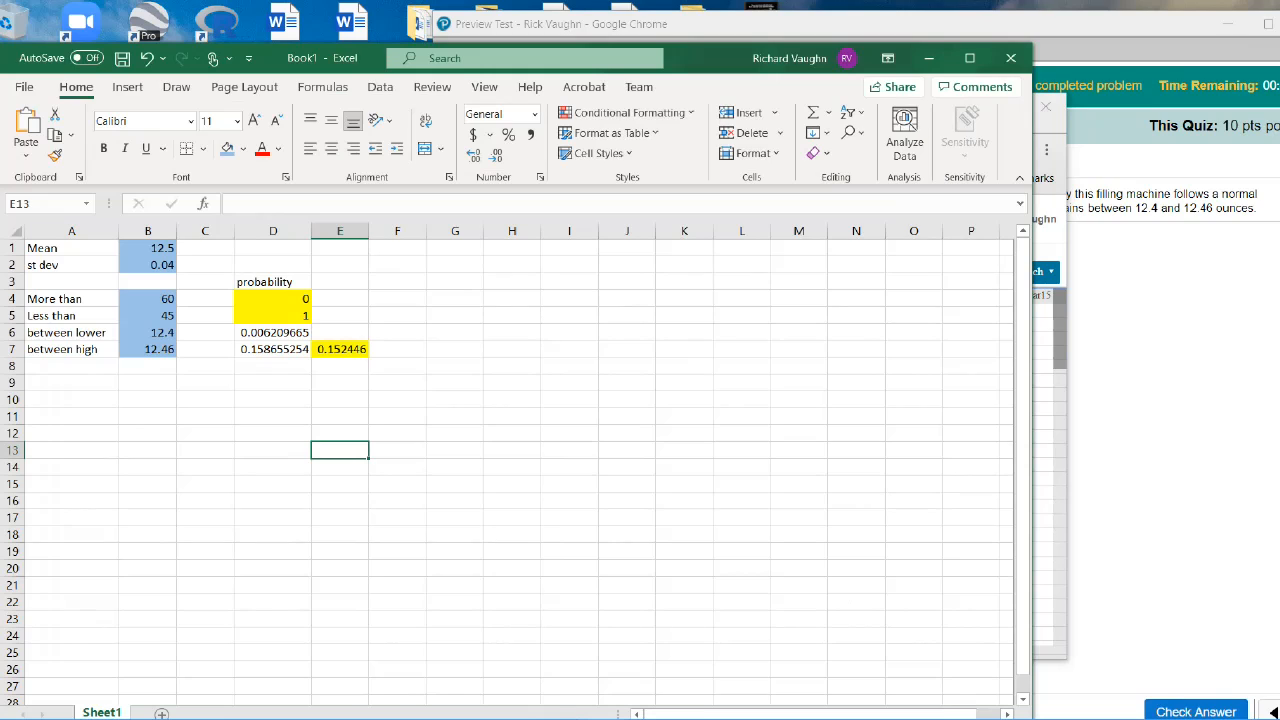
left_click(1043, 450)
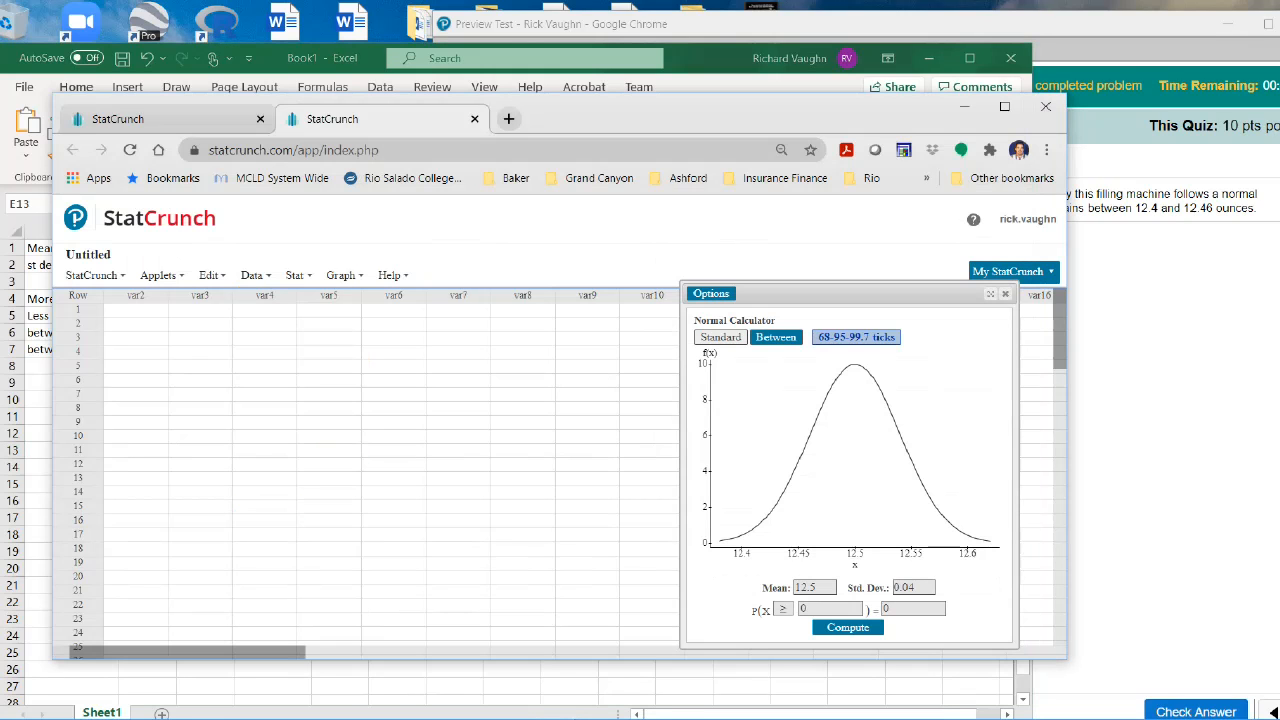
left_click(322, 59)
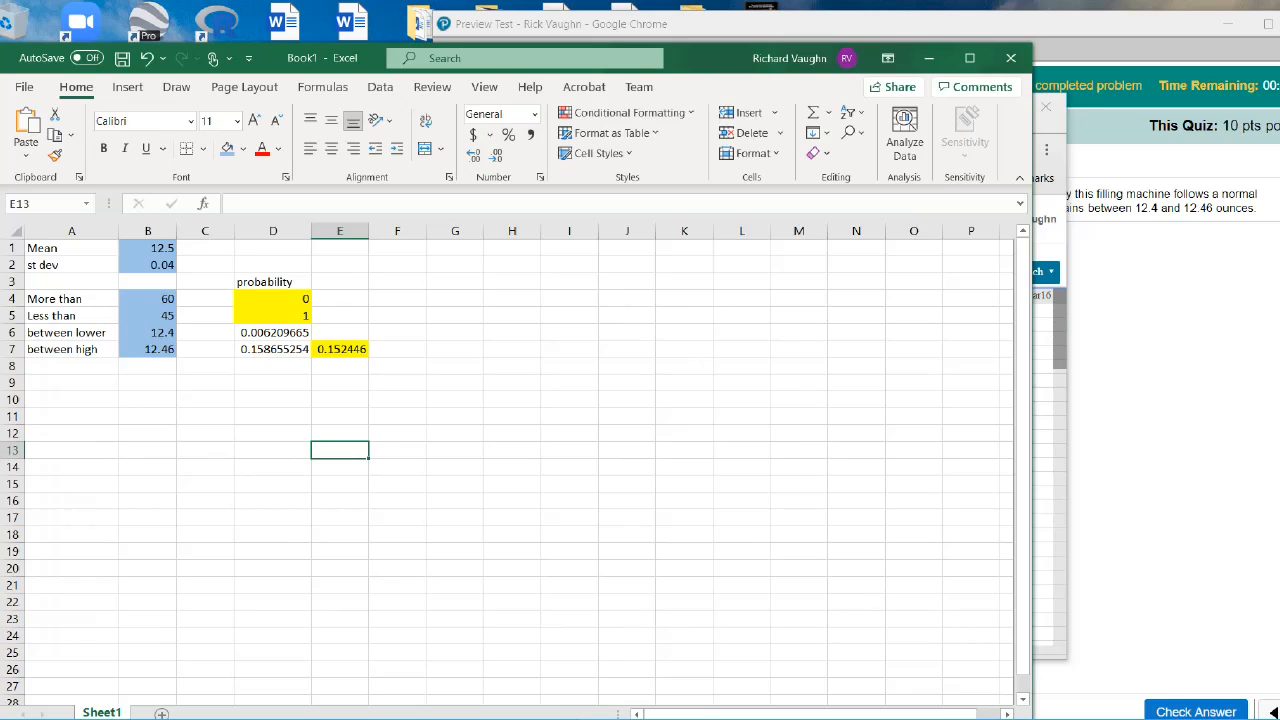
key("alt+Tab")
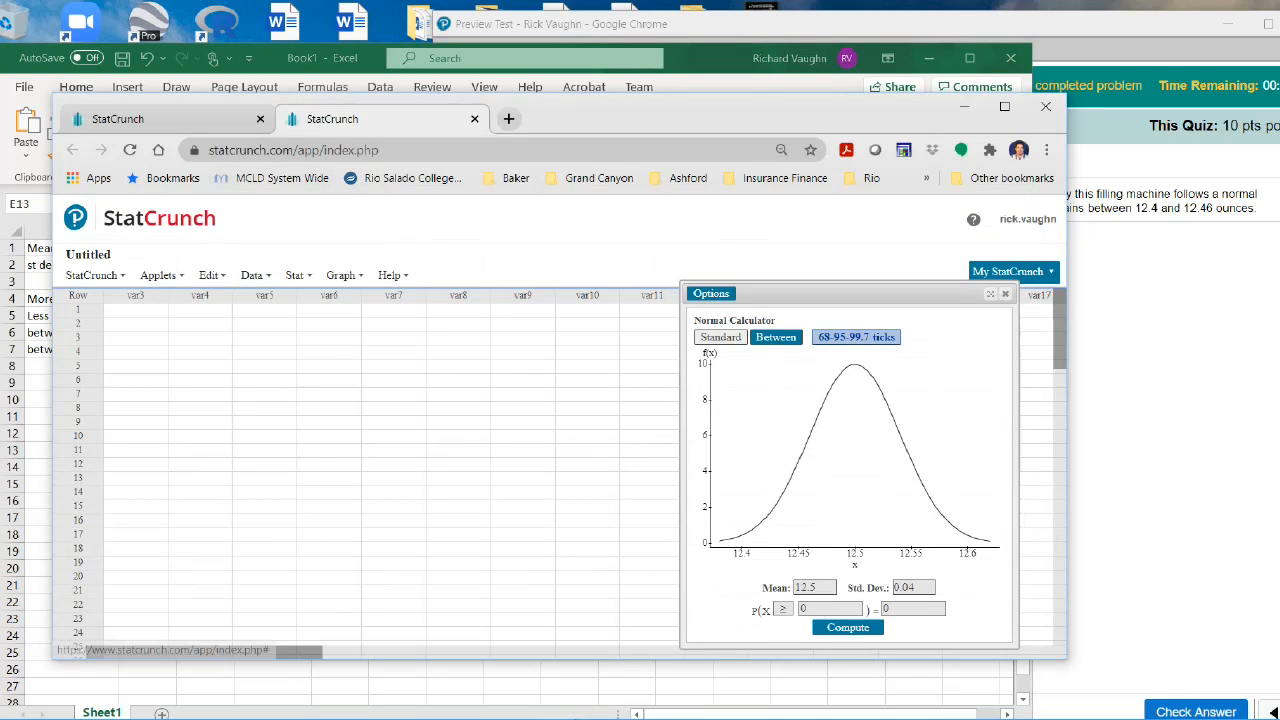
Step: Display StatCrunch's list of distribution calculators
left_click(296, 275)
mouse_move(340, 297)
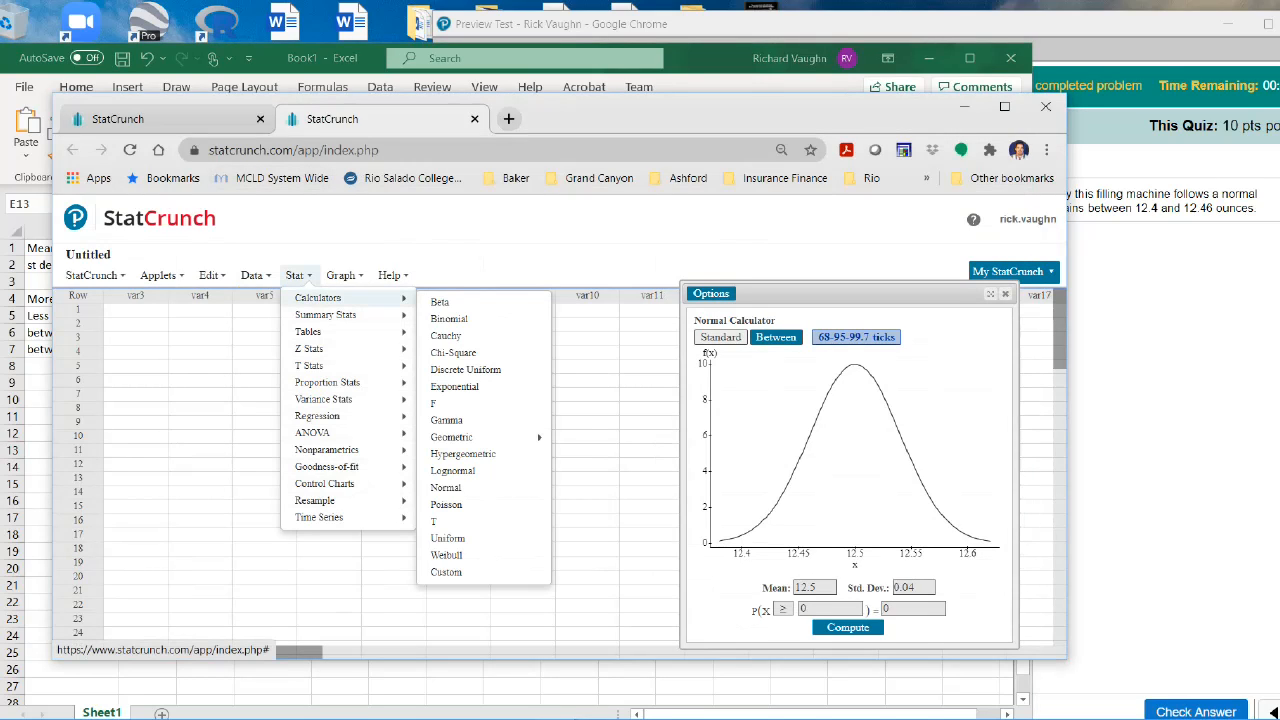